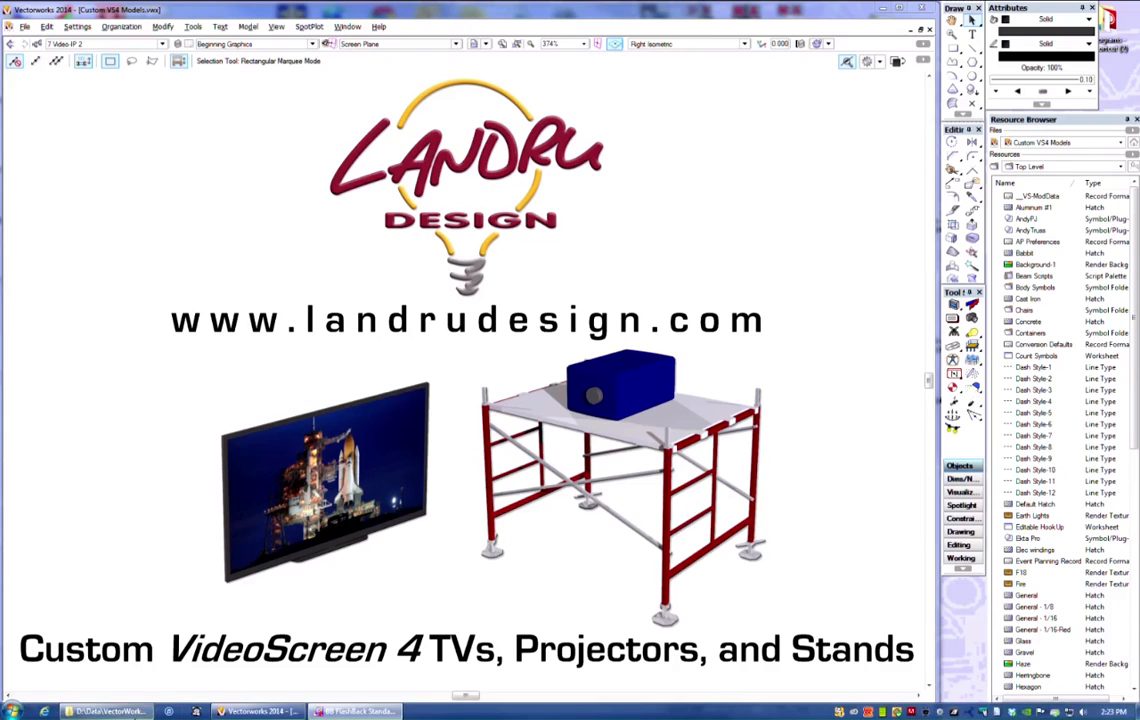
Browse to the Video Screen folder in the VW19 library defaults and examine the files in its Casings Flat 16-9 folder
left_click(137, 713)
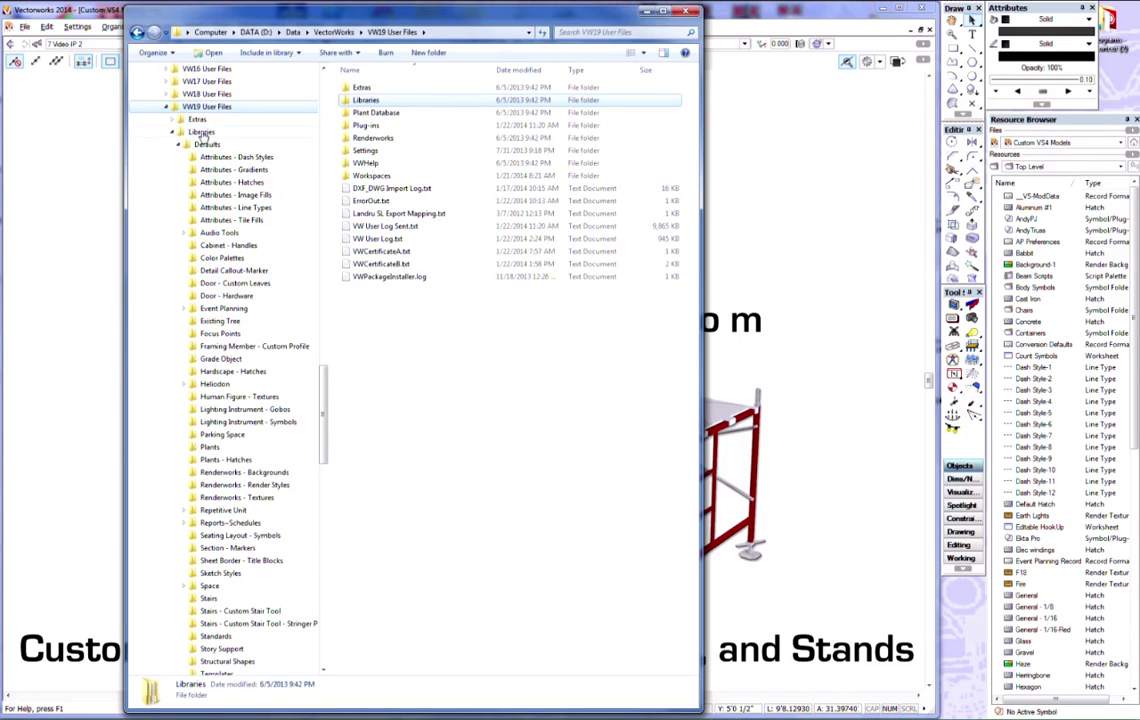
left_click_drag(325, 393, 324, 448)
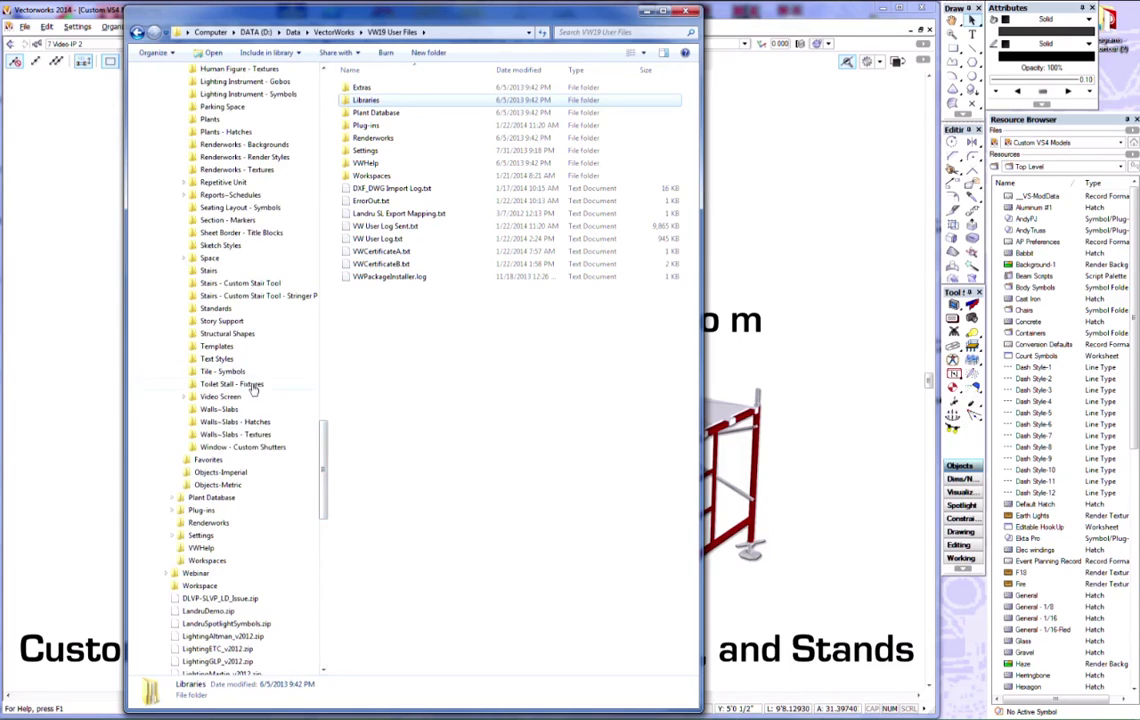
left_click(222, 397)
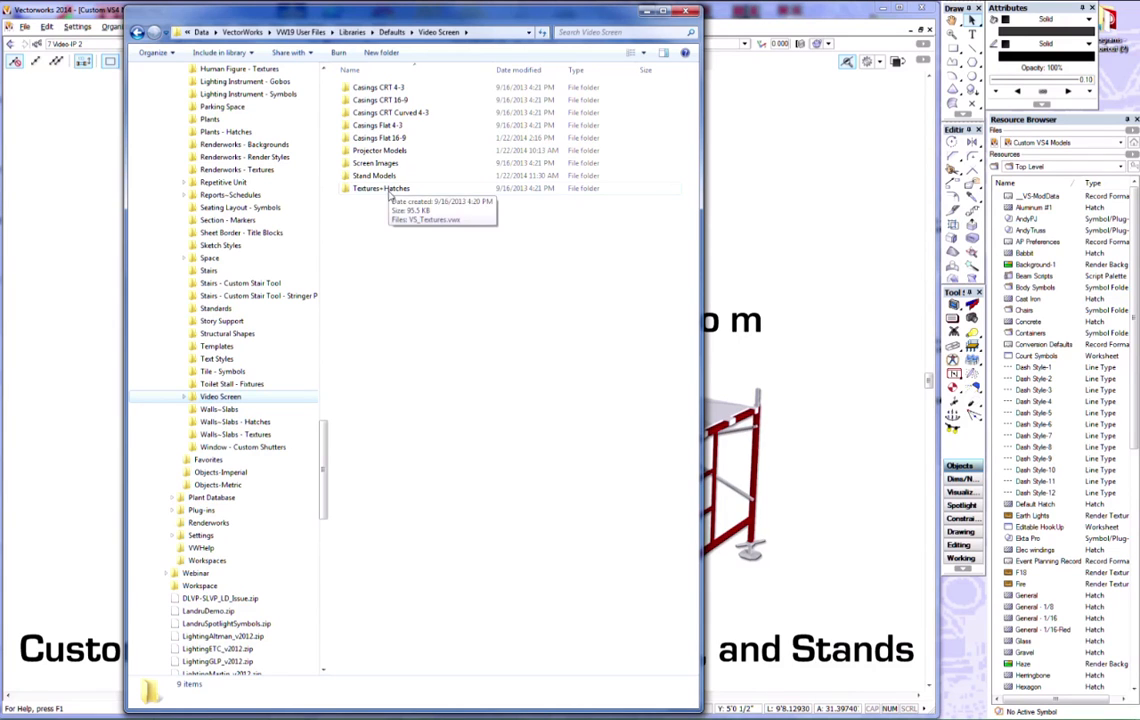
mouse_move(382, 169)
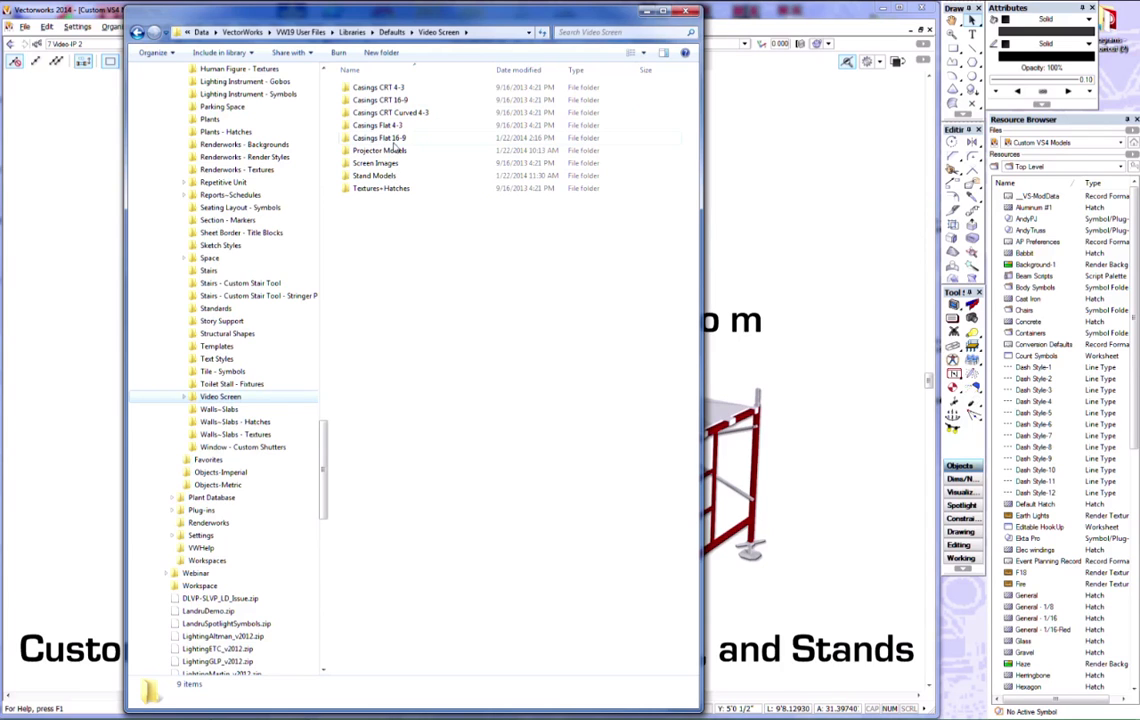
left_click(385, 142)
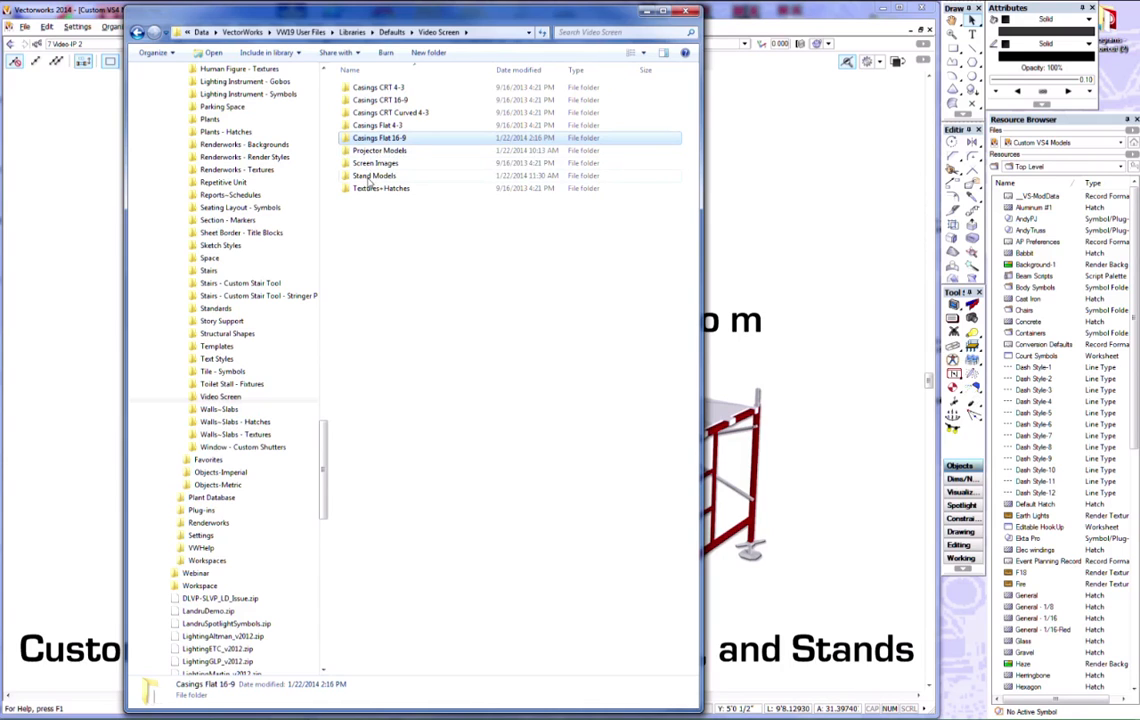
double_click(380, 137)
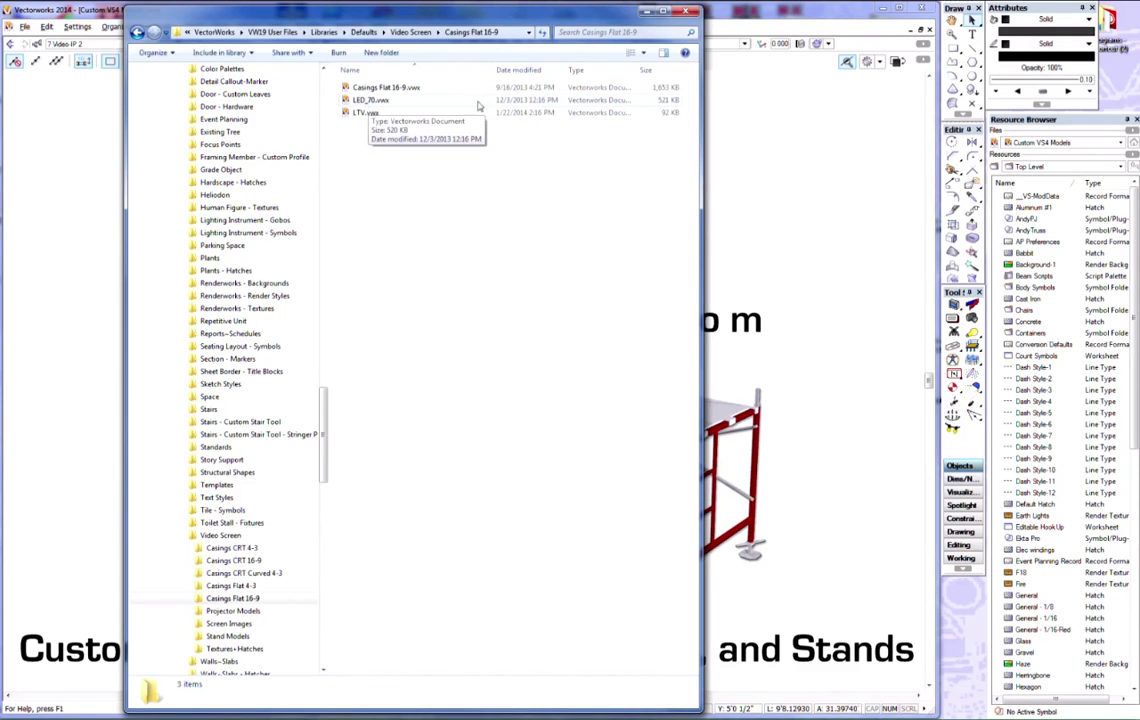
left_click(687, 11)
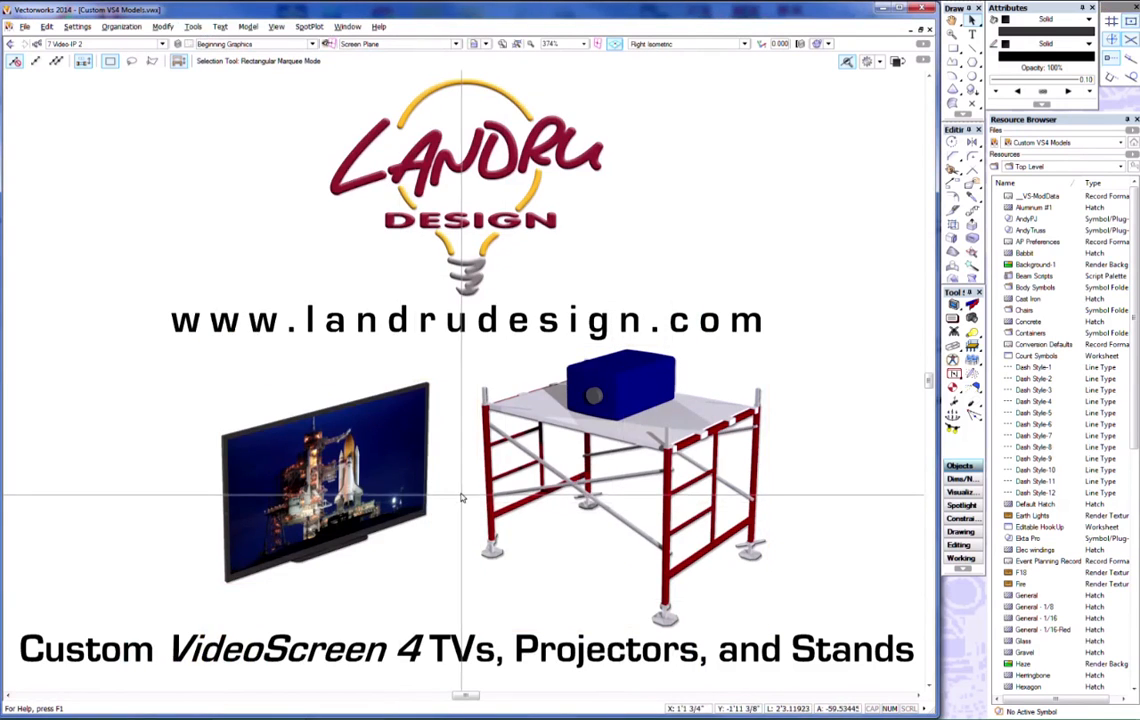
mouse_move(133, 714)
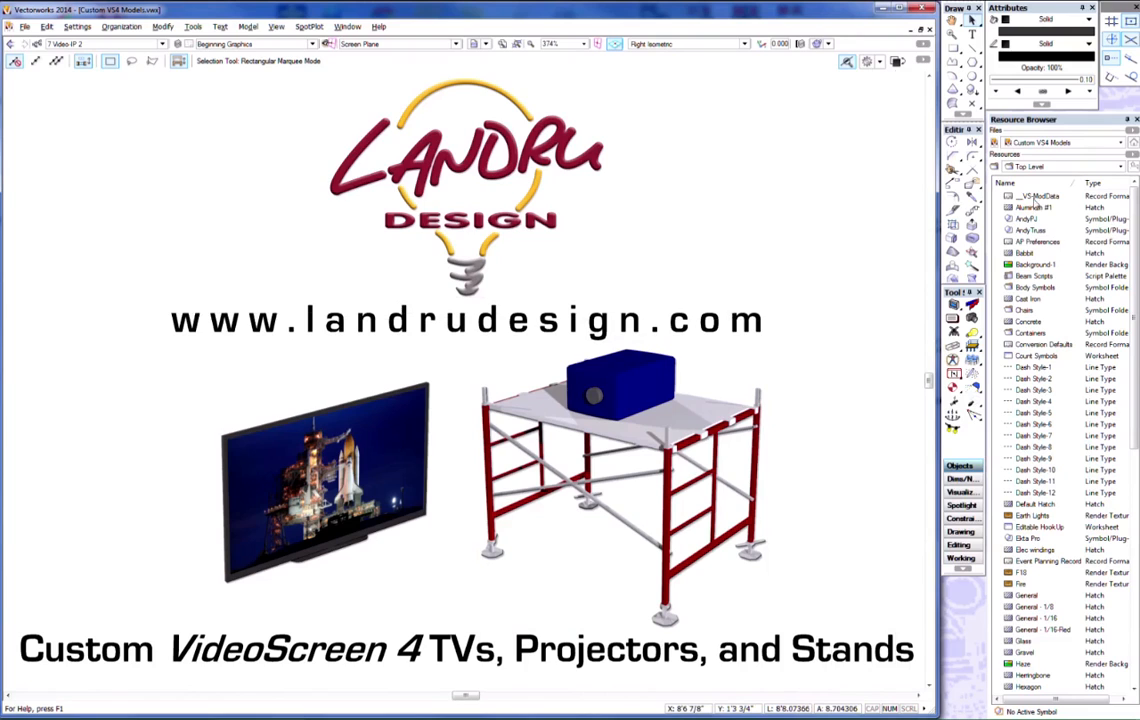
Examine the field names, types and default values of the __VS-ModData record format without editing it
left_click(1036, 197)
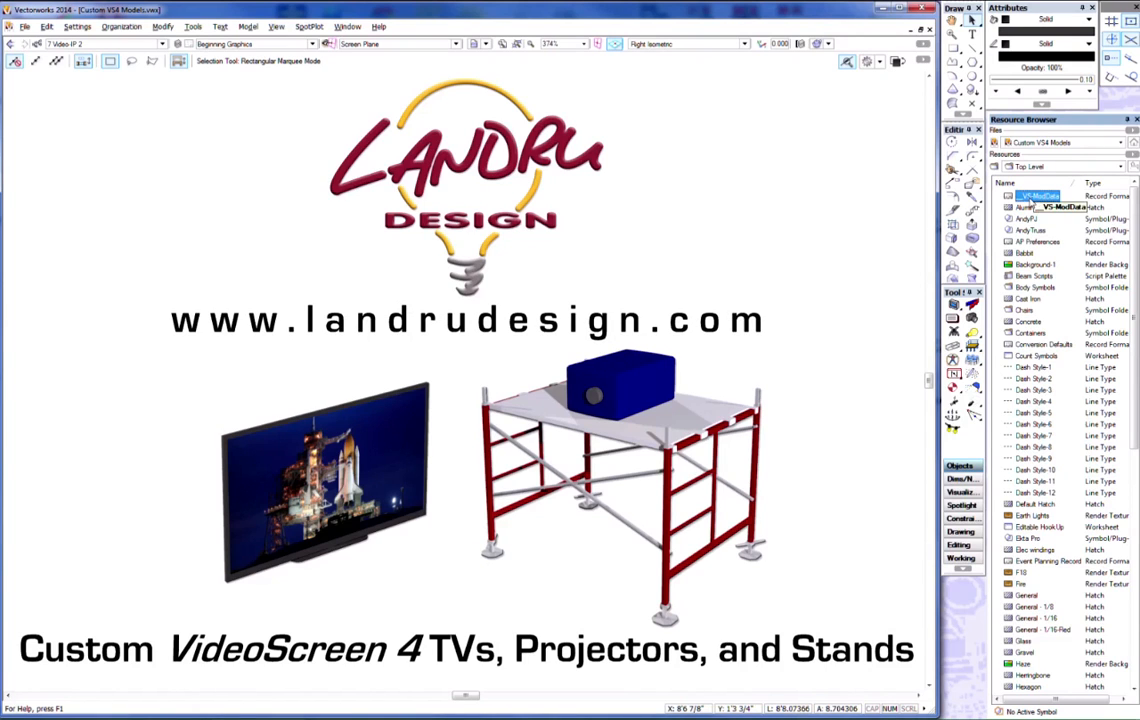
right_click(1030, 205)
left_click(967, 316)
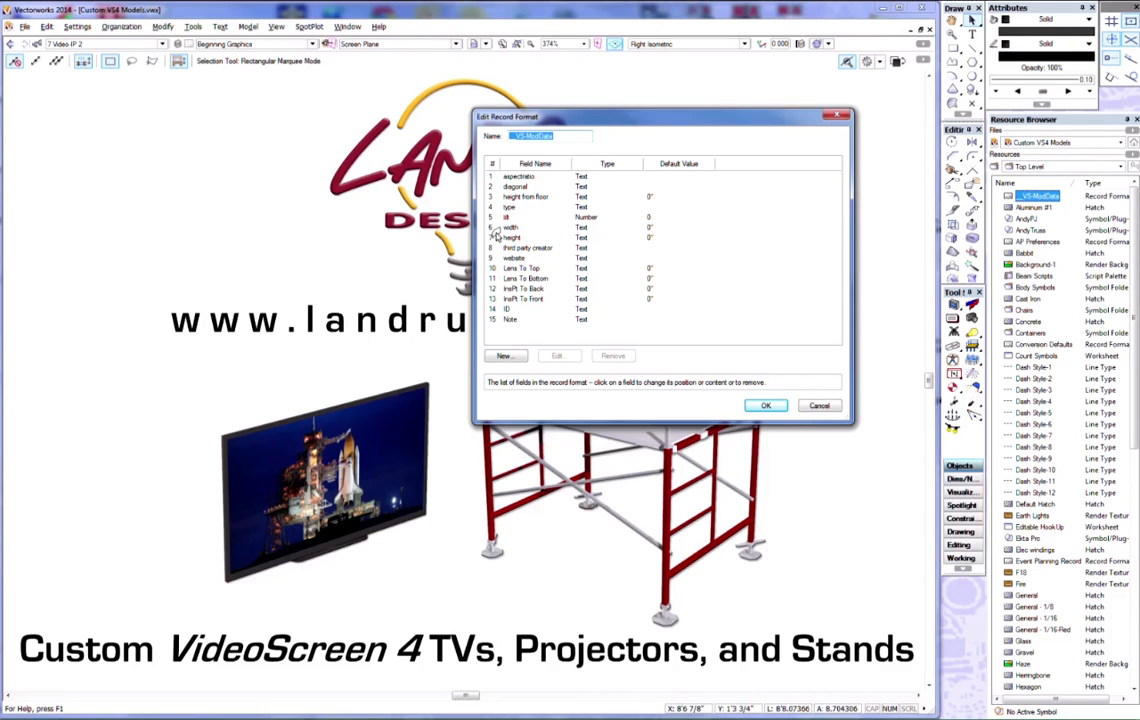
left_click(531, 137)
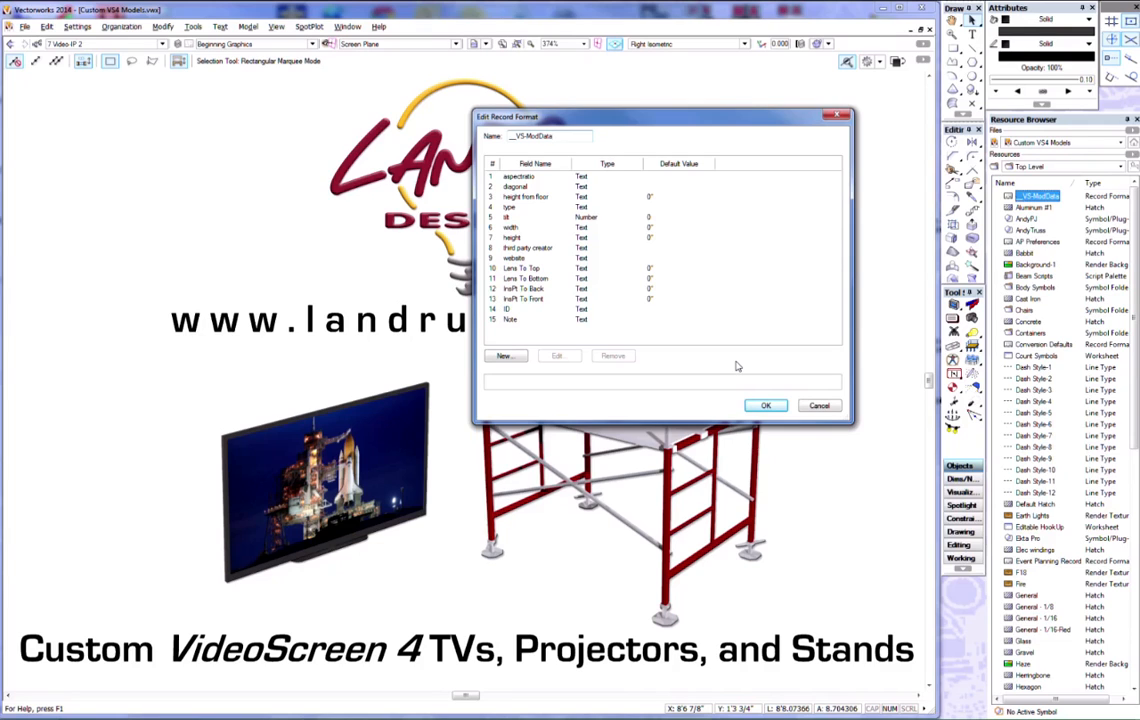
left_click(620, 299)
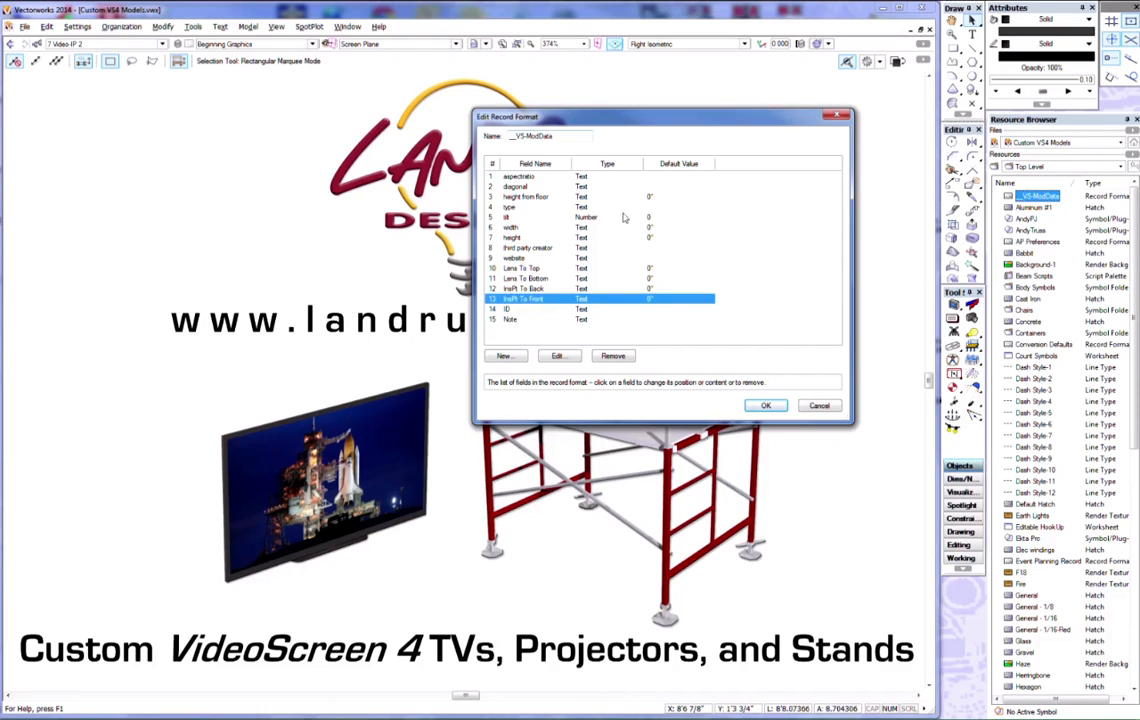
left_click(509, 208)
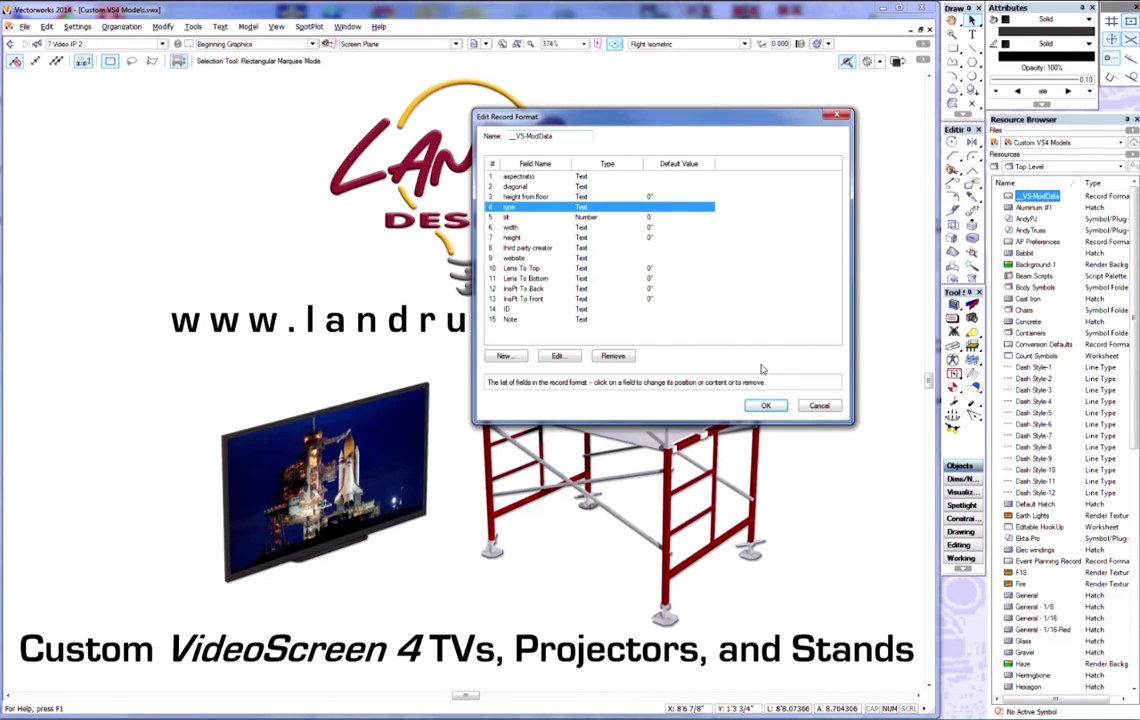
left_click(810, 406)
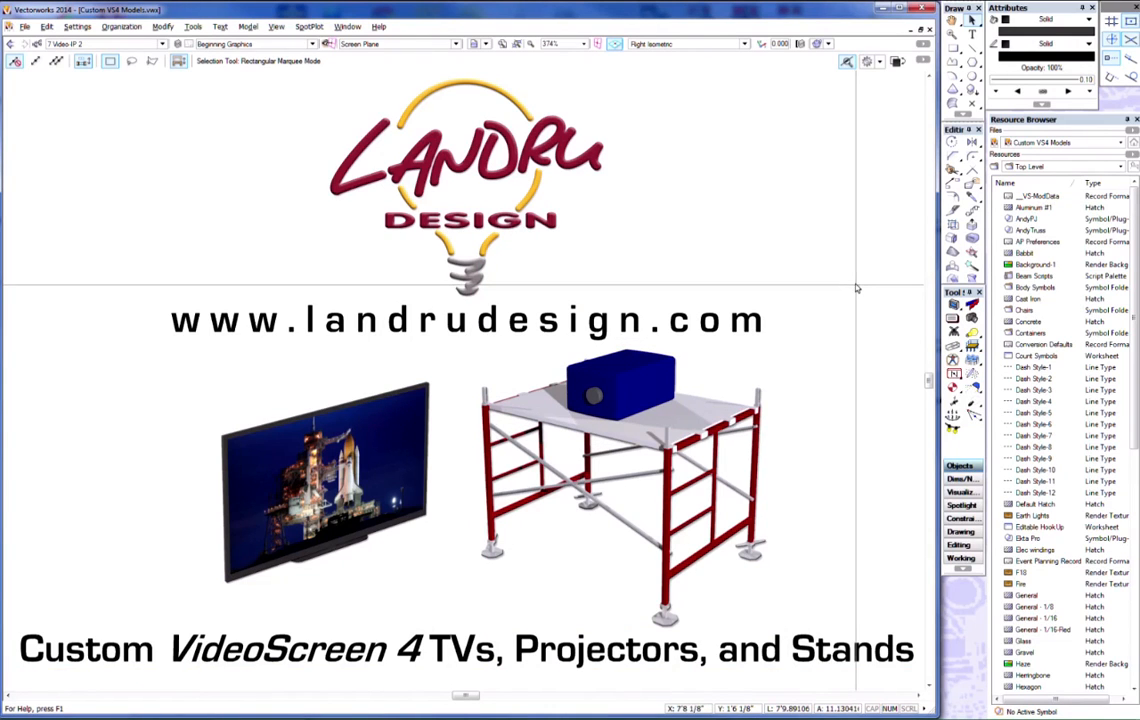
Switch to the saved view of the annotated TV diagram and examine its dimensions and insertion points close up
left_click(480, 44)
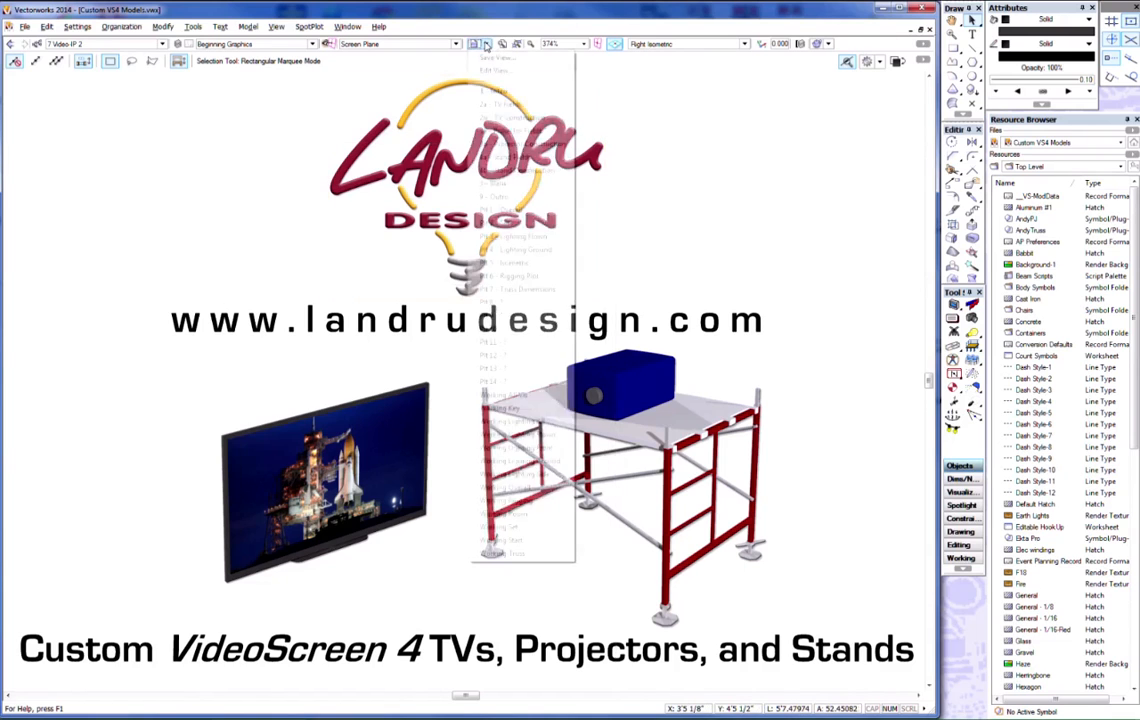
left_click(500, 103)
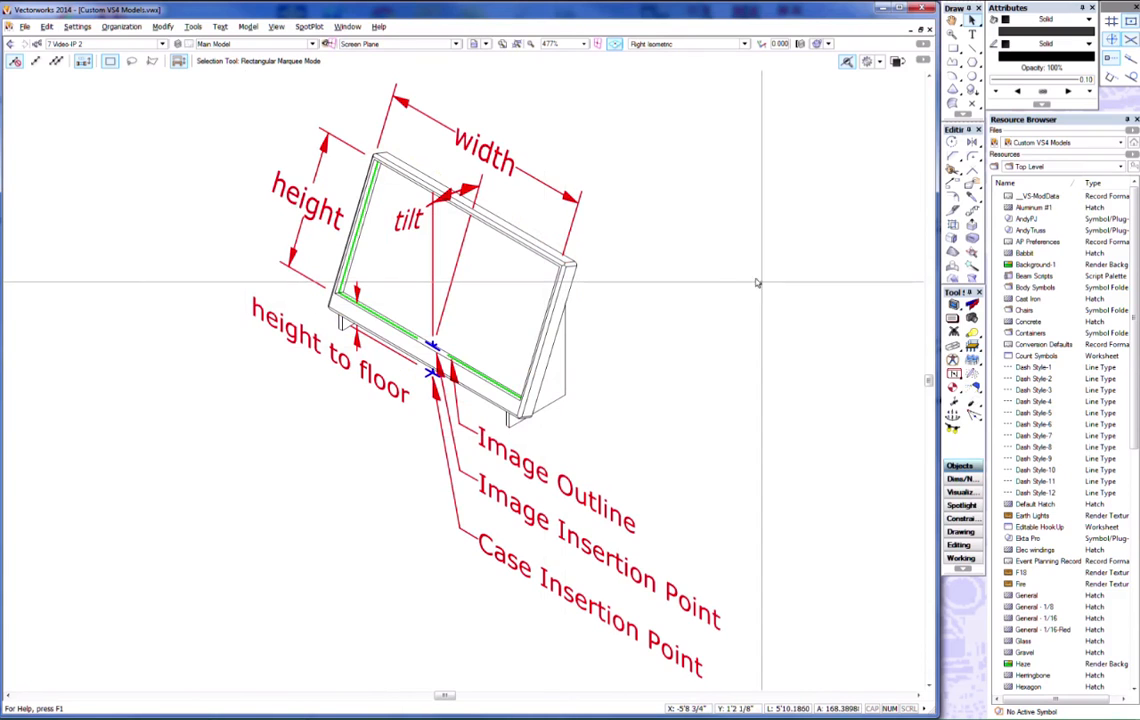
key("c")
left_click_drag(272, 118, 552, 388)
key("x")
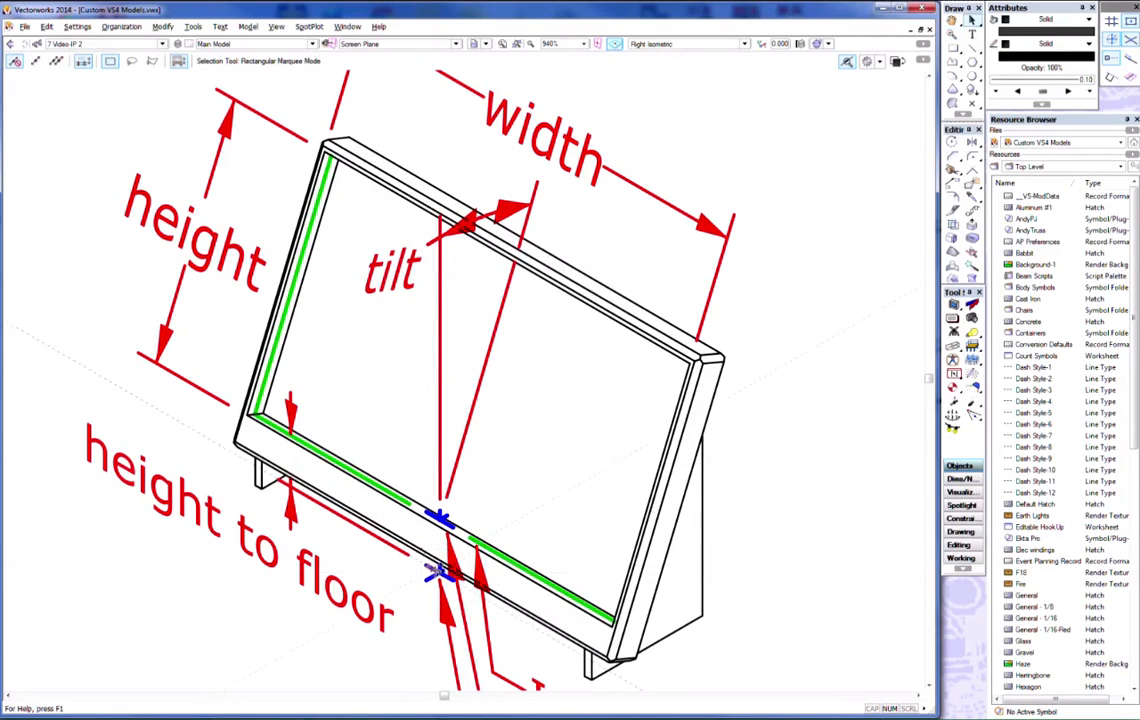
left_click(435, 572)
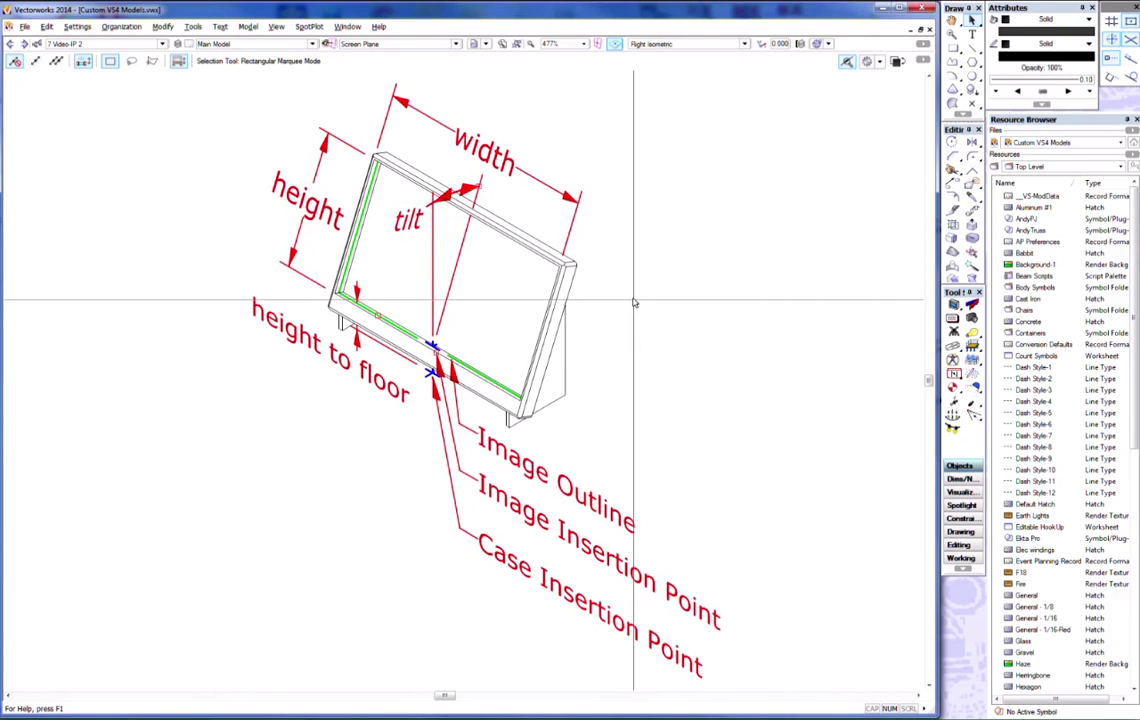
Switch to the saved front view of the TV build geometry and show the Object Info palette in place of the Resource Browser
left_click(477, 44)
left_click(501, 117)
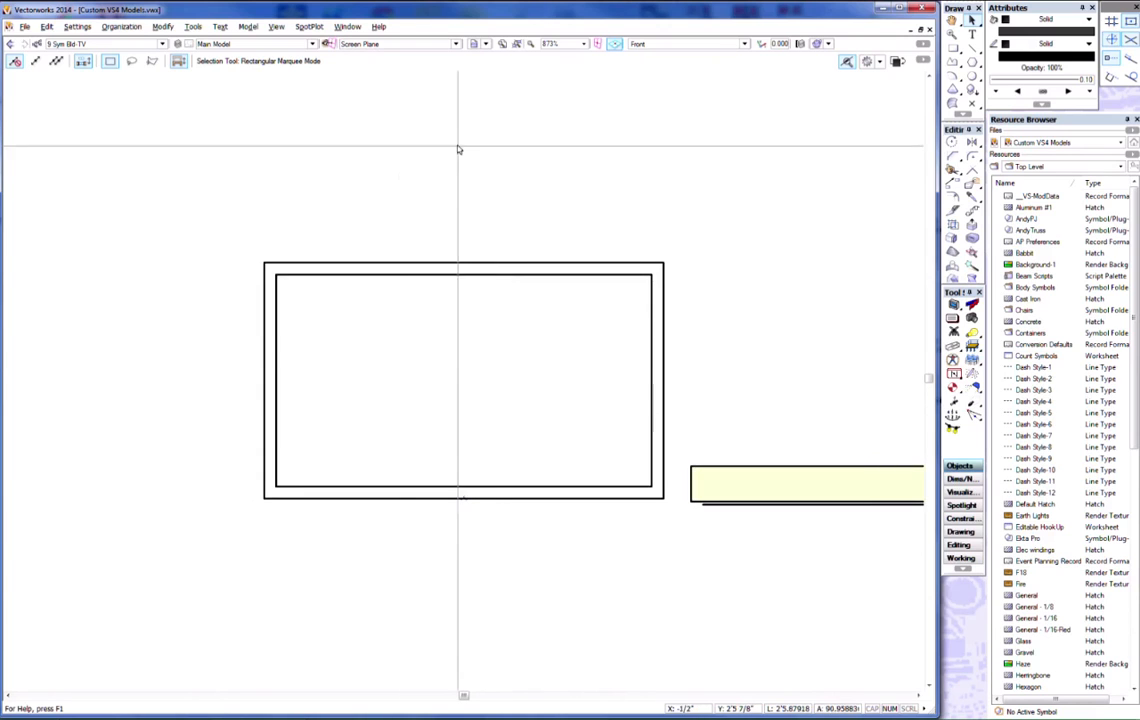
left_click_drag(437, 457, 488, 586)
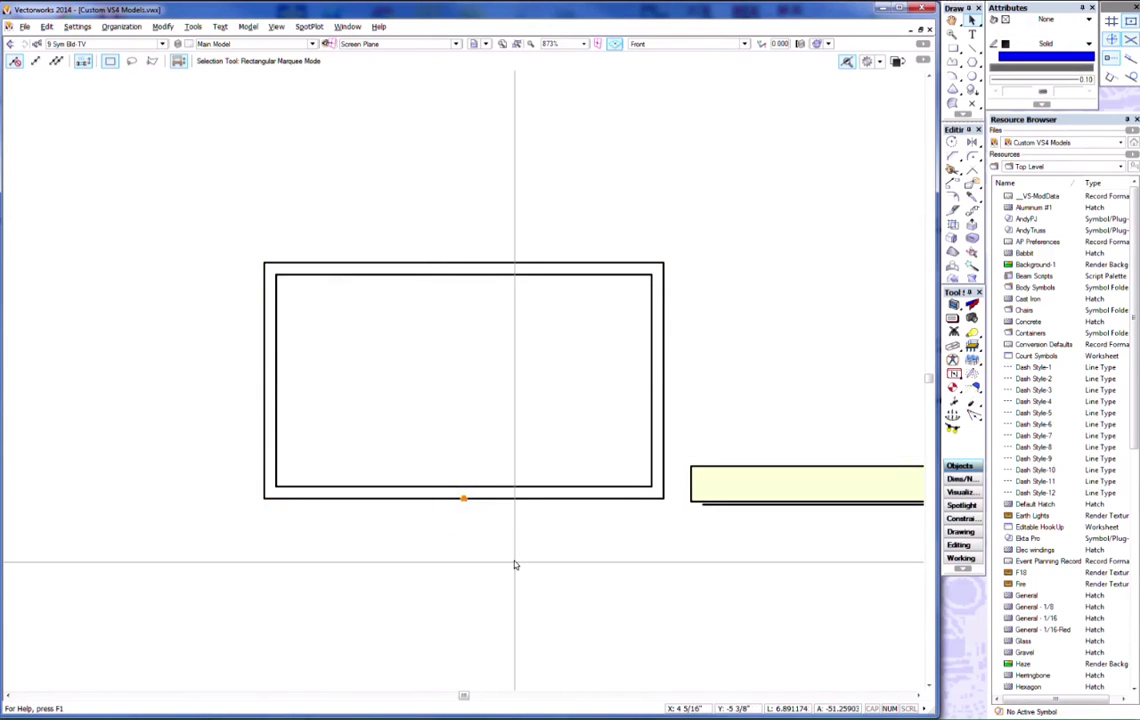
key("ctrl+r")
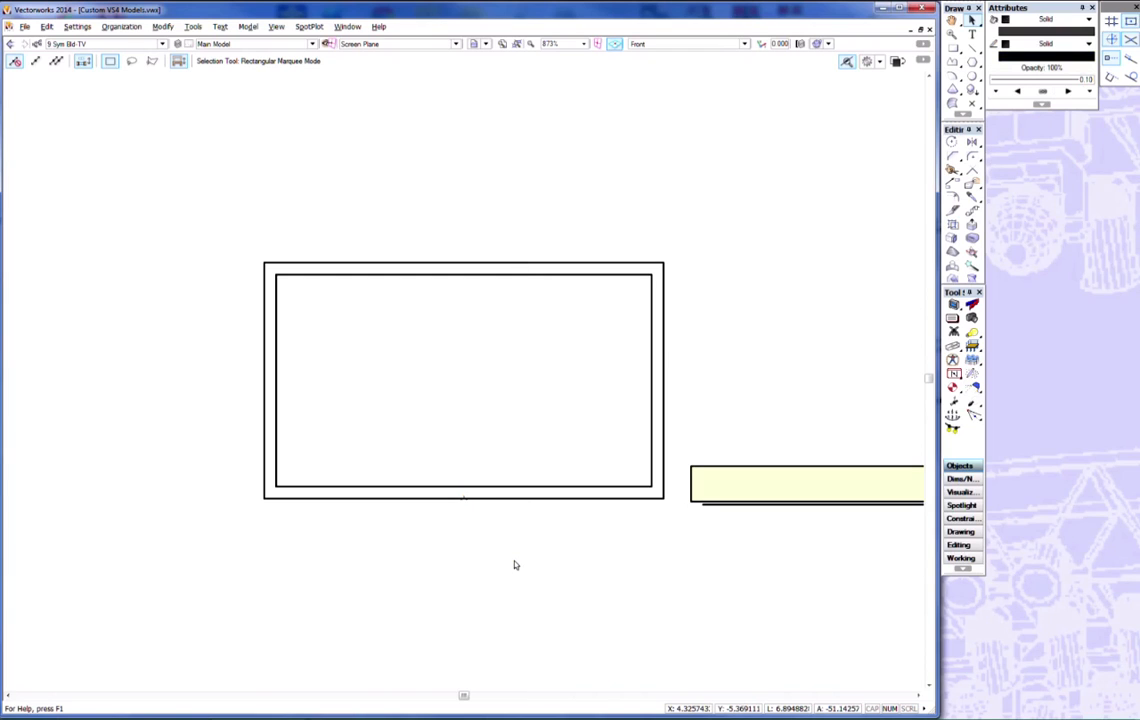
key("ctrl+i")
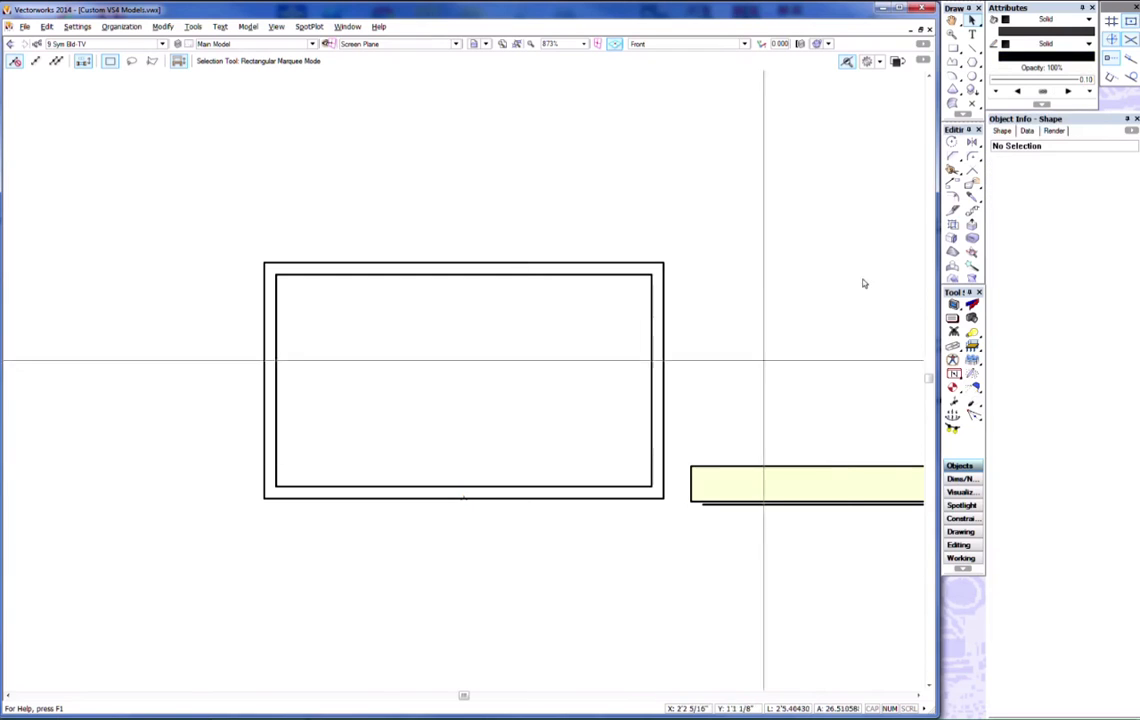
Check the coordinates of the 3D locus at the TV's bottom centre and the dimensions of the outer and inner extrudes
left_click(464, 498)
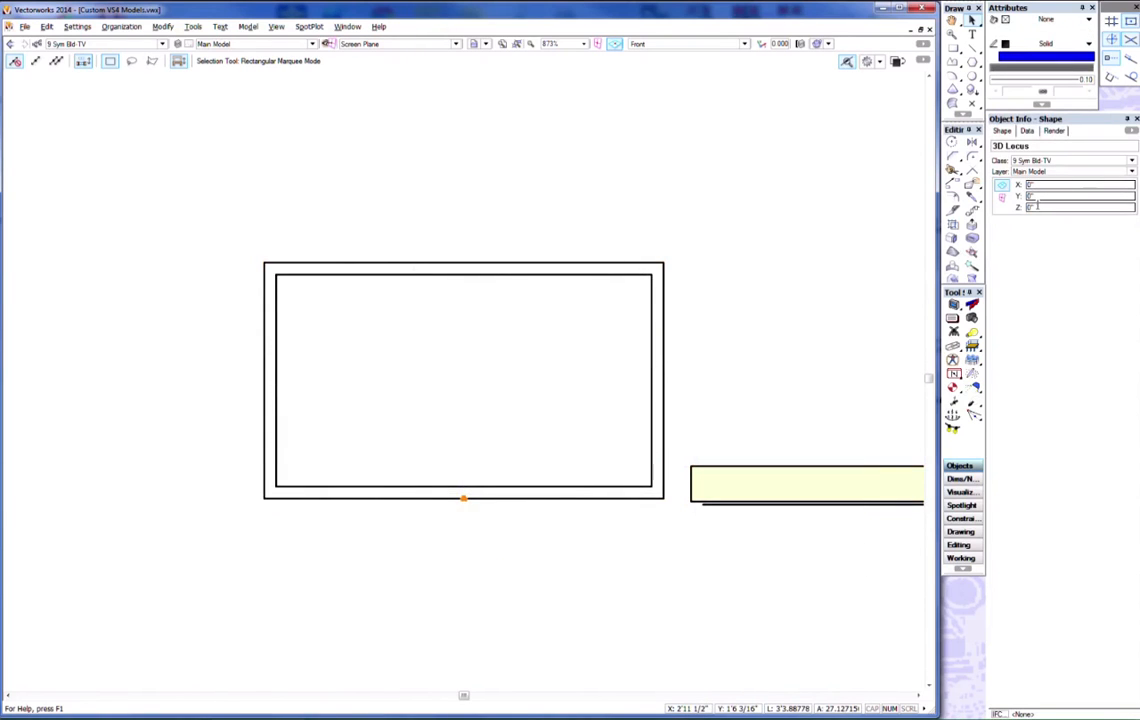
left_click(497, 523)
key("3")
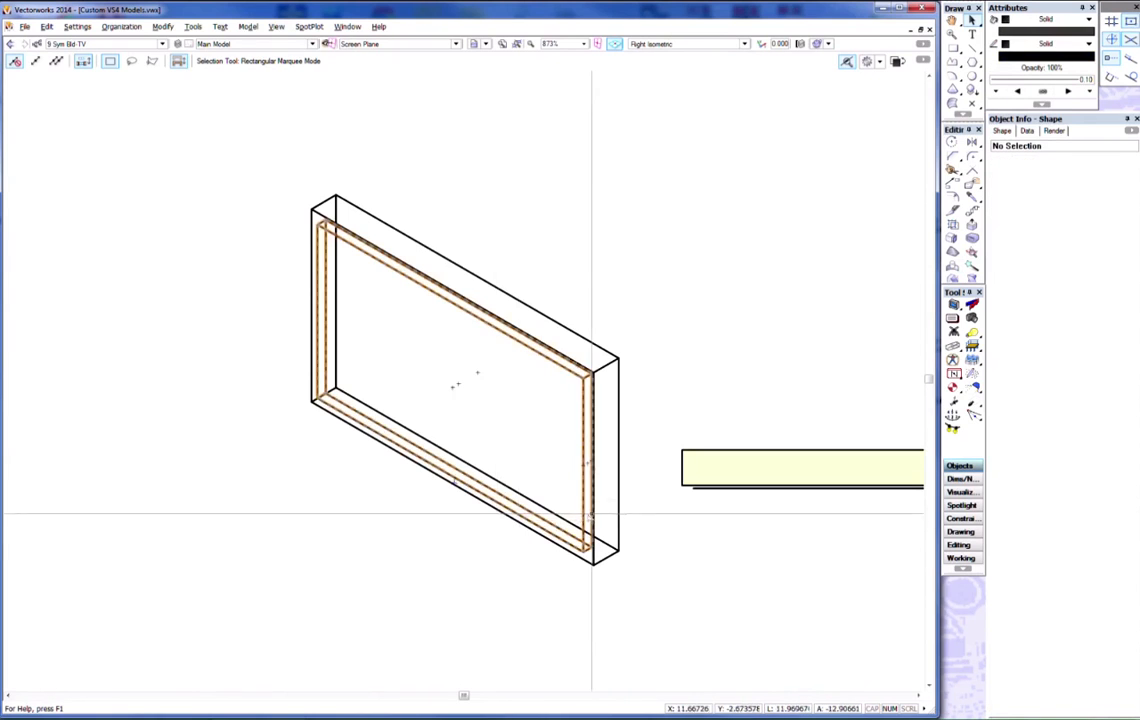
left_click(585, 523)
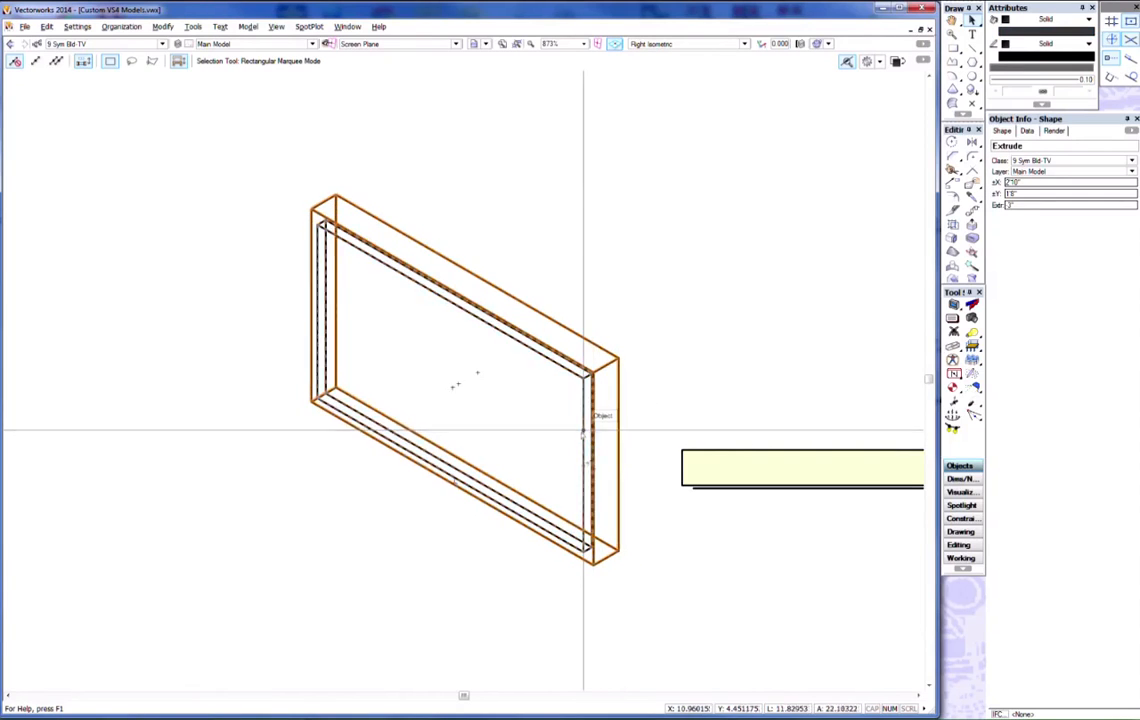
left_click(583, 429)
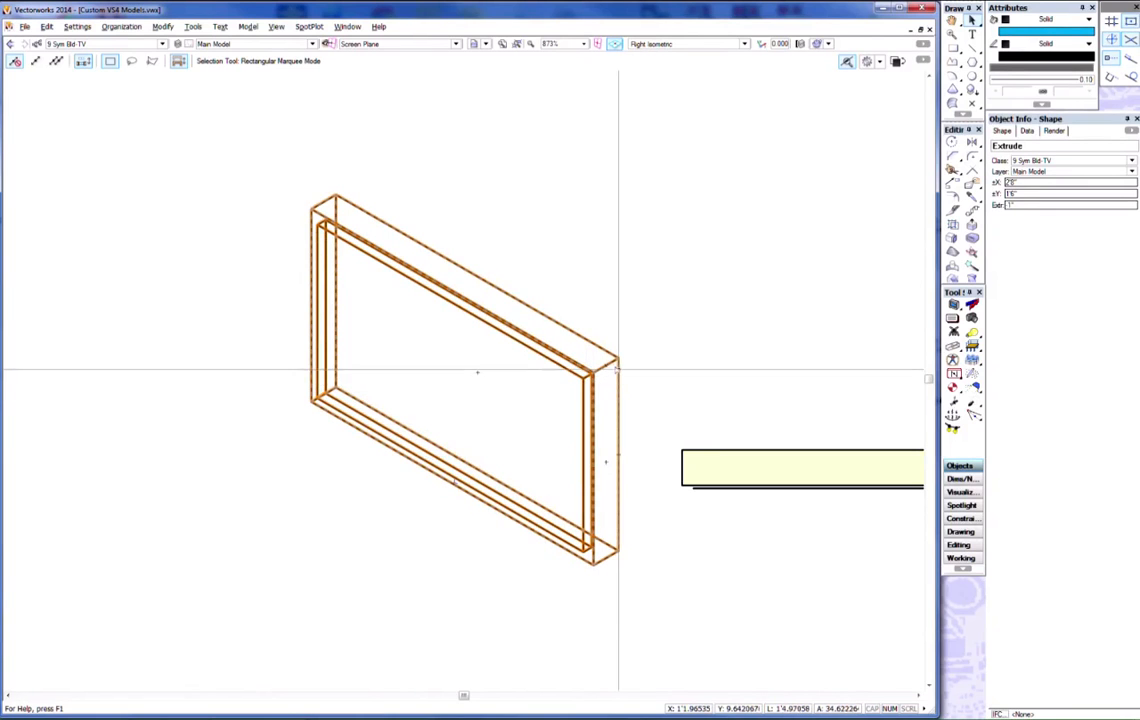
Subtract the inner screen extrude from the outer casing extrude and render the casing with hidden lines removed
left_click(619, 390)
left_click(584, 405, "shift")
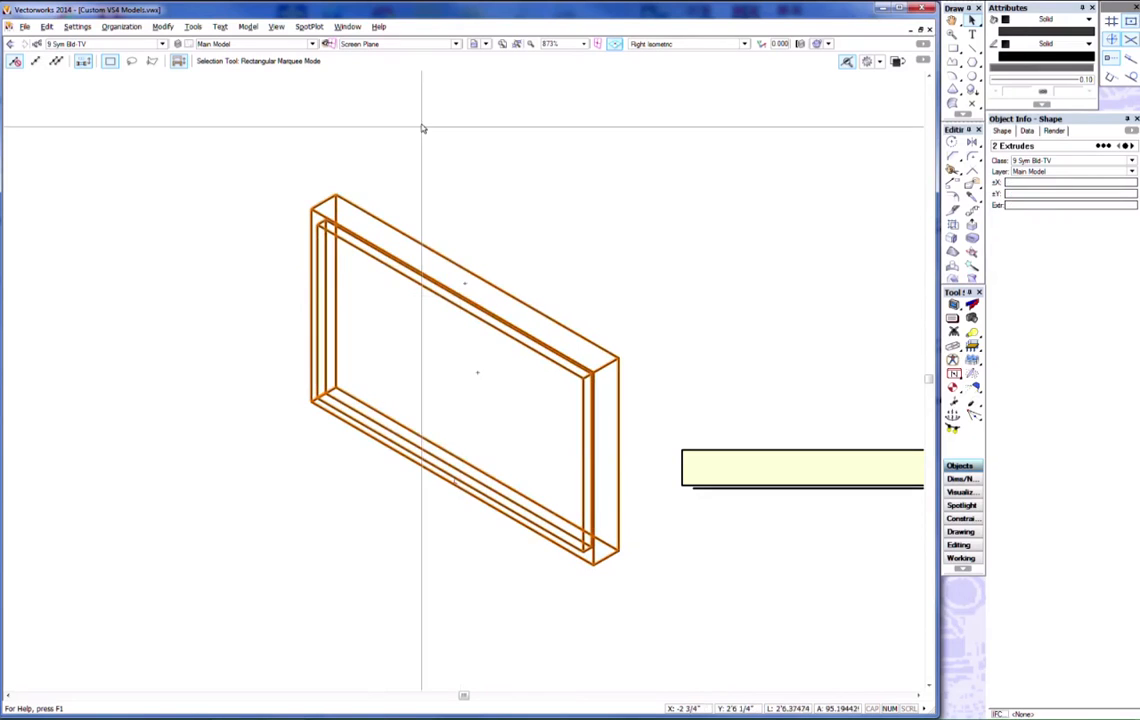
left_click(248, 27)
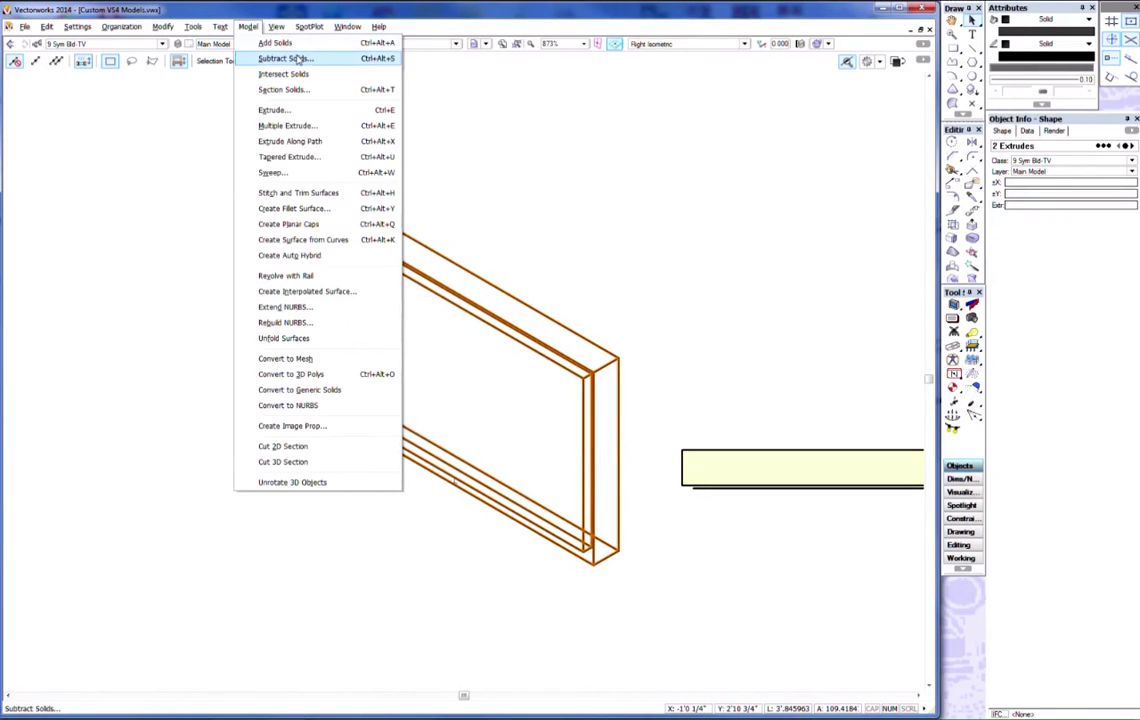
left_click(285, 58)
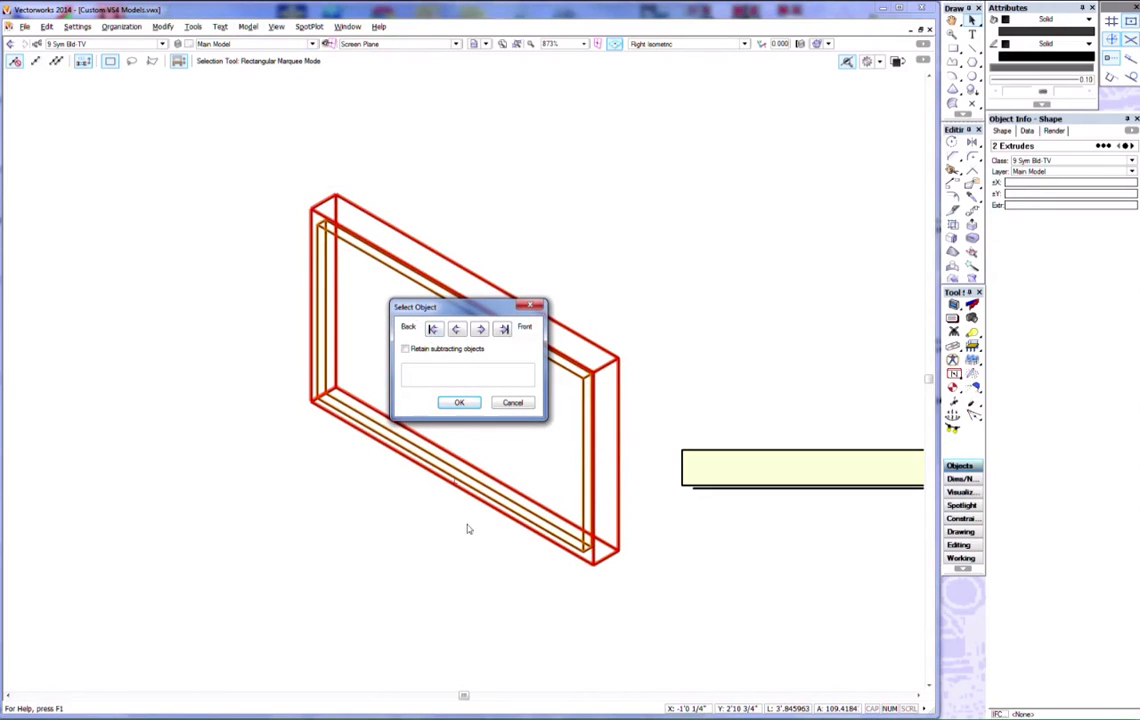
left_click(459, 402)
left_click(644, 308)
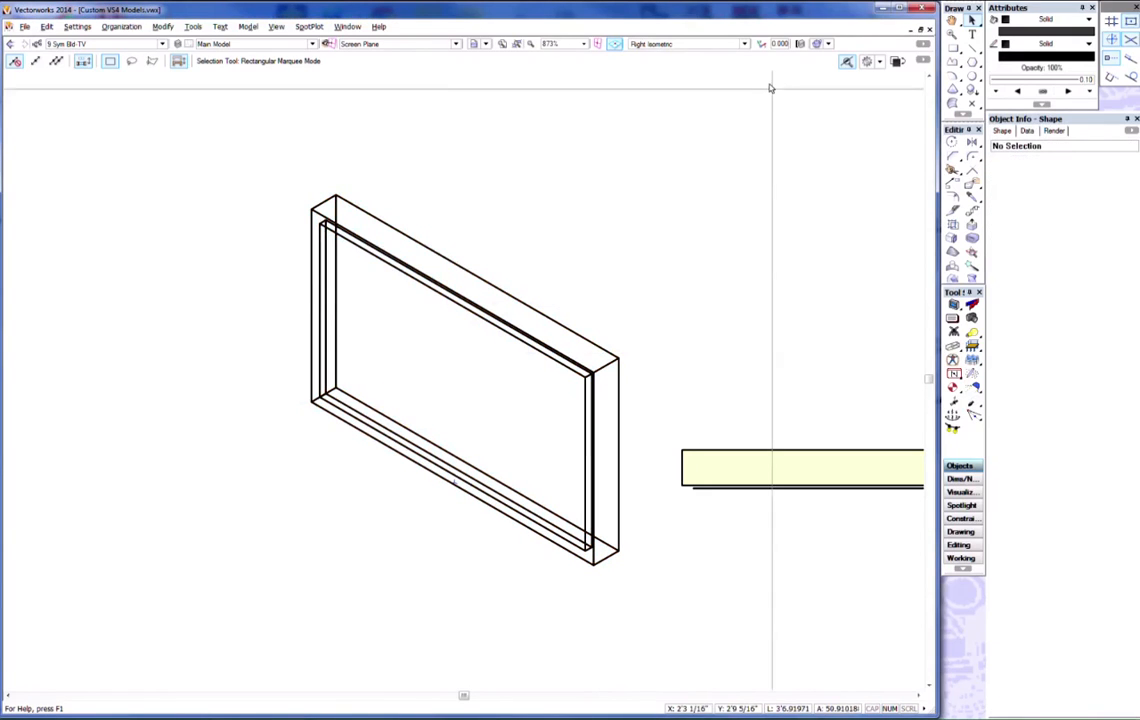
left_click(818, 43)
left_click(838, 98)
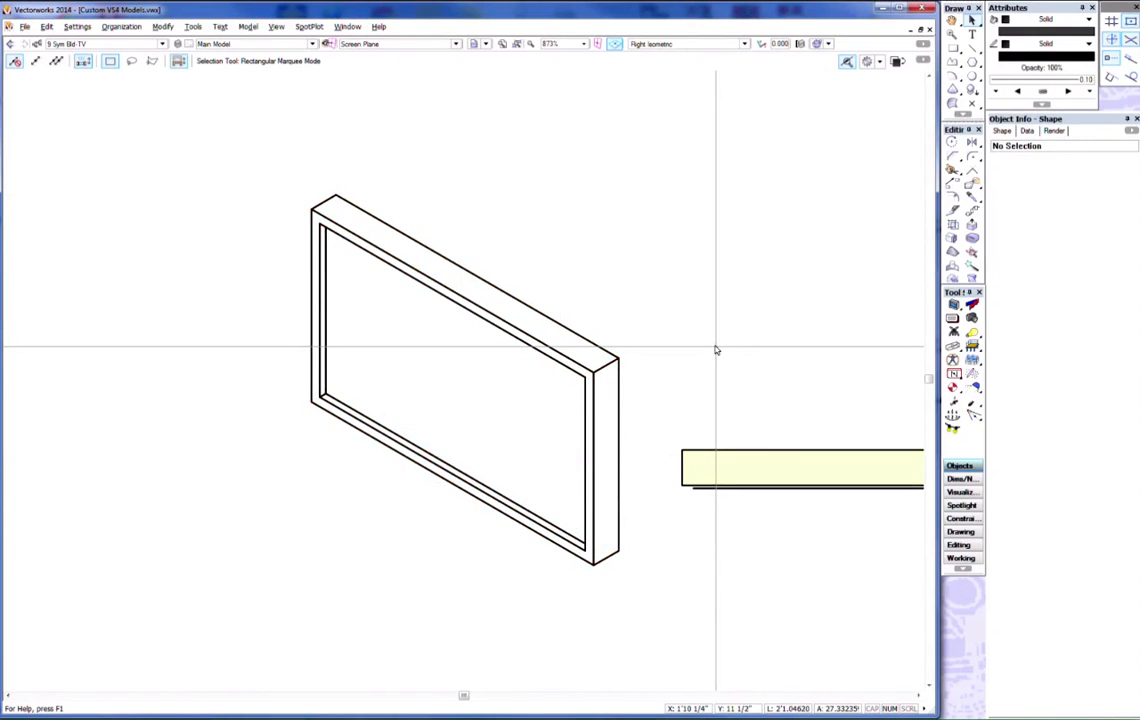
Examine the 3D locus position relative to the casing's front face and screen recess in Top/Plan view
key("ctrl+5")
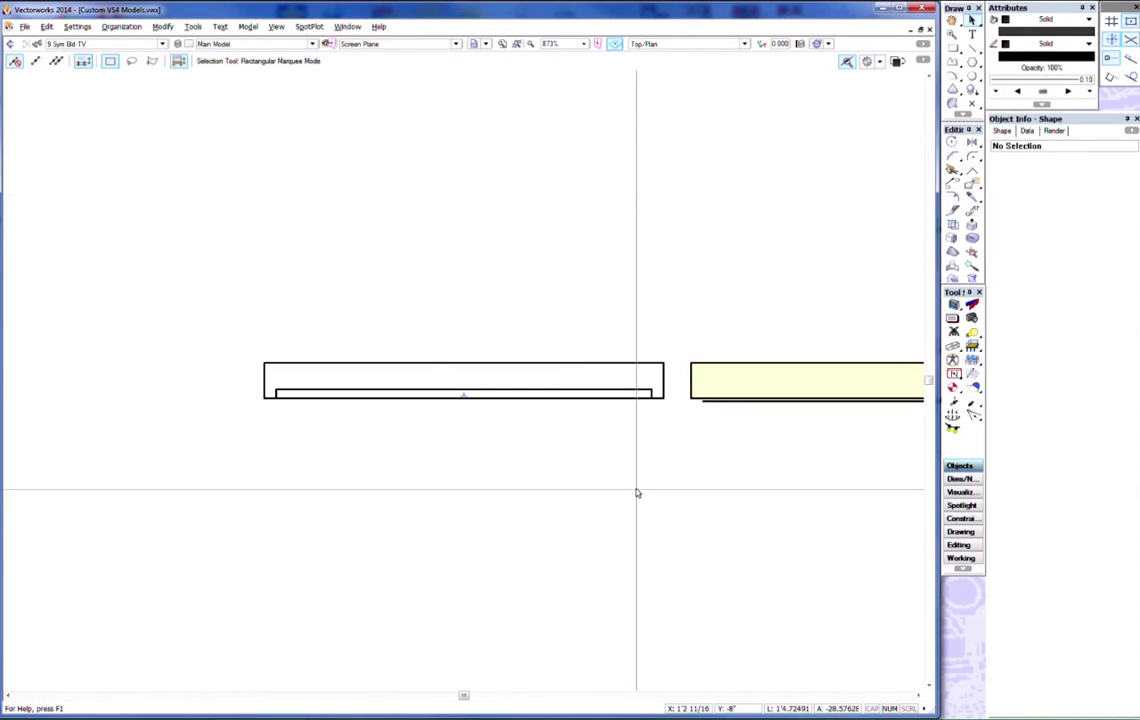
key("c")
left_click_drag(224, 321, 698, 424)
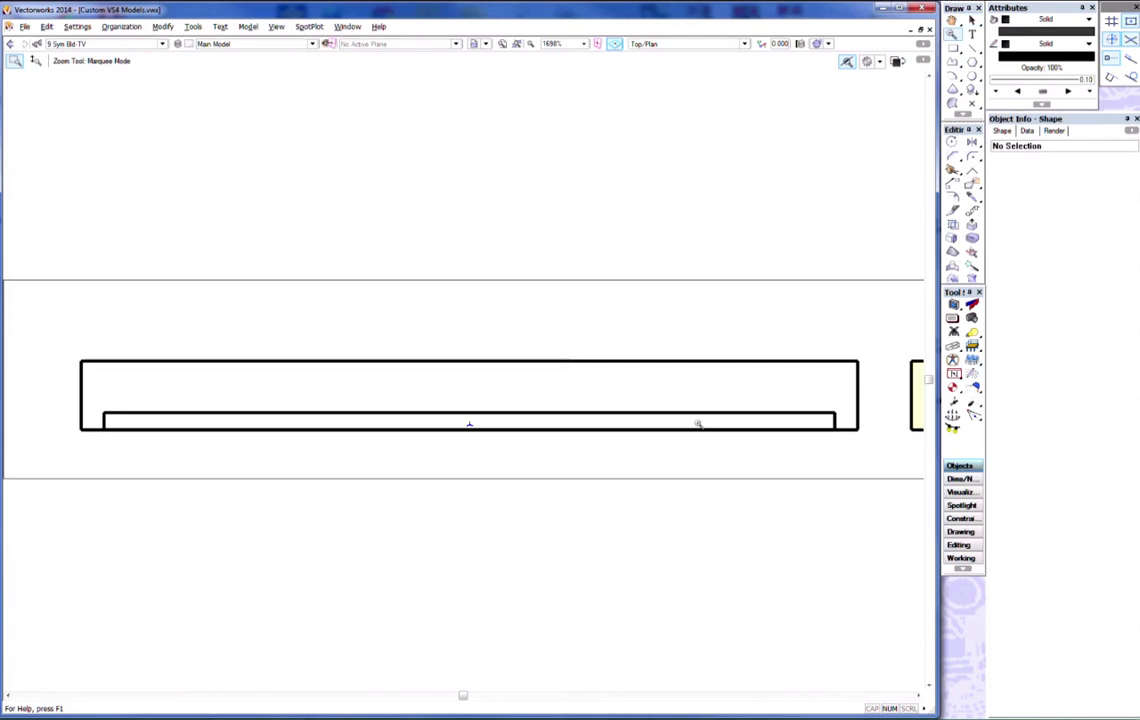
key("x")
left_click_drag(517, 468, 440, 381)
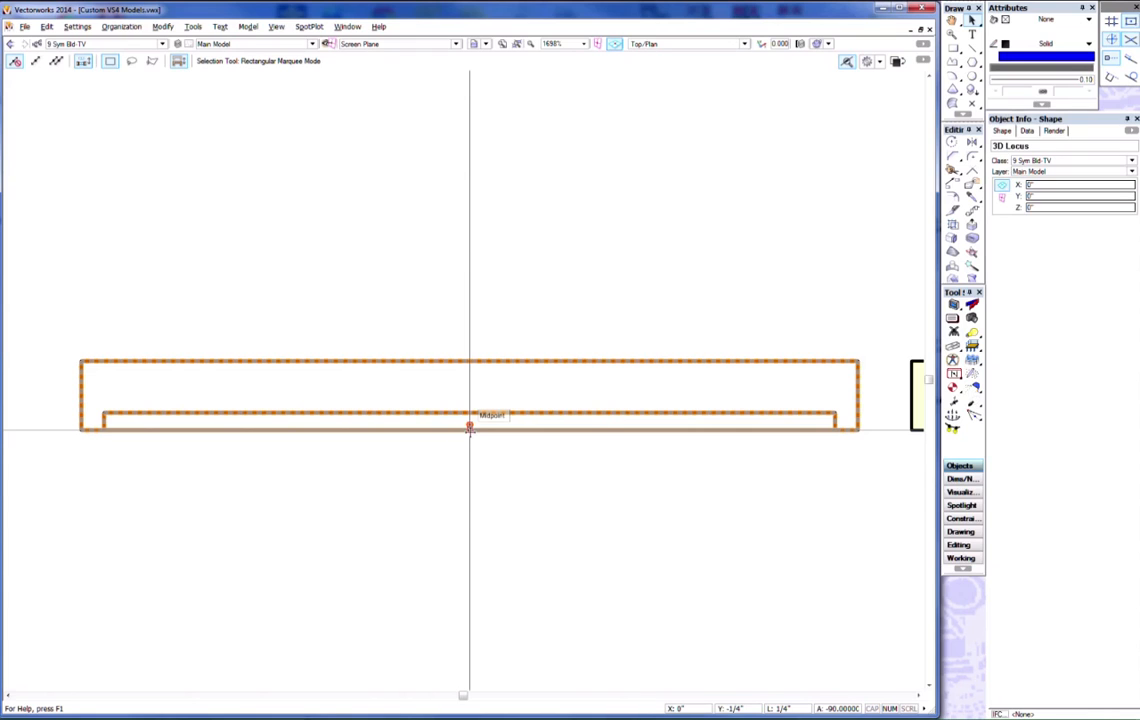
left_click(519, 496)
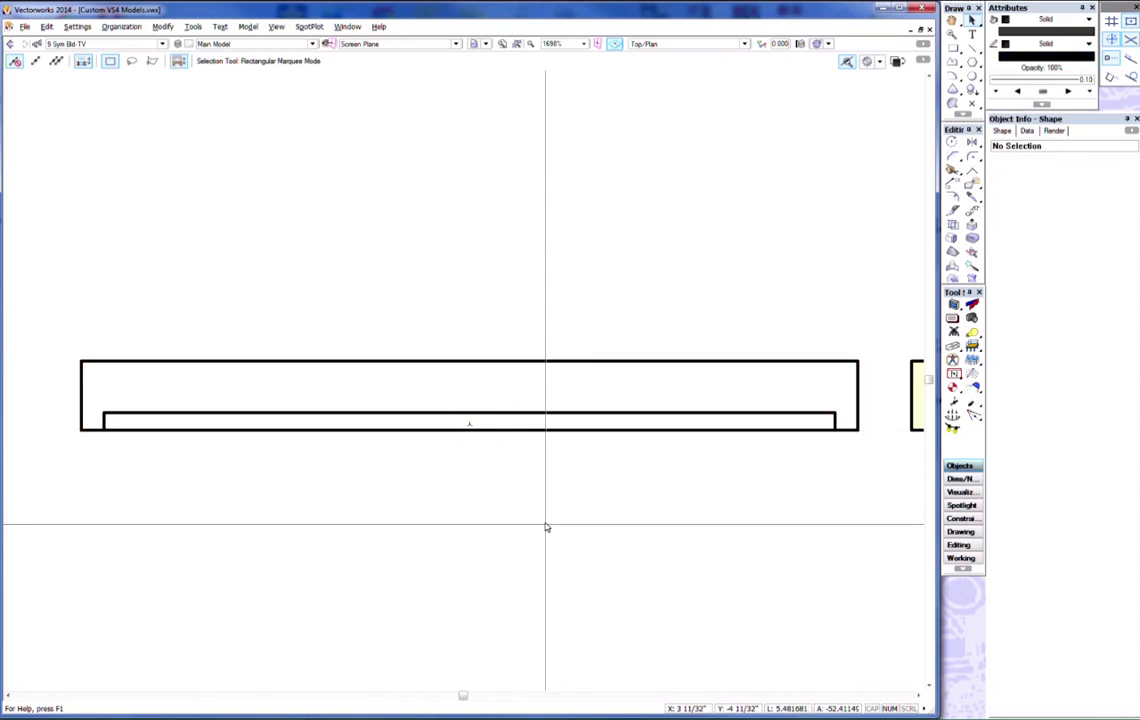
Move the filled 2D plan outline and screen line onto the 3D casing, aligning their back right corners in Top/Plan view
scroll(546, 527, "down", 2)
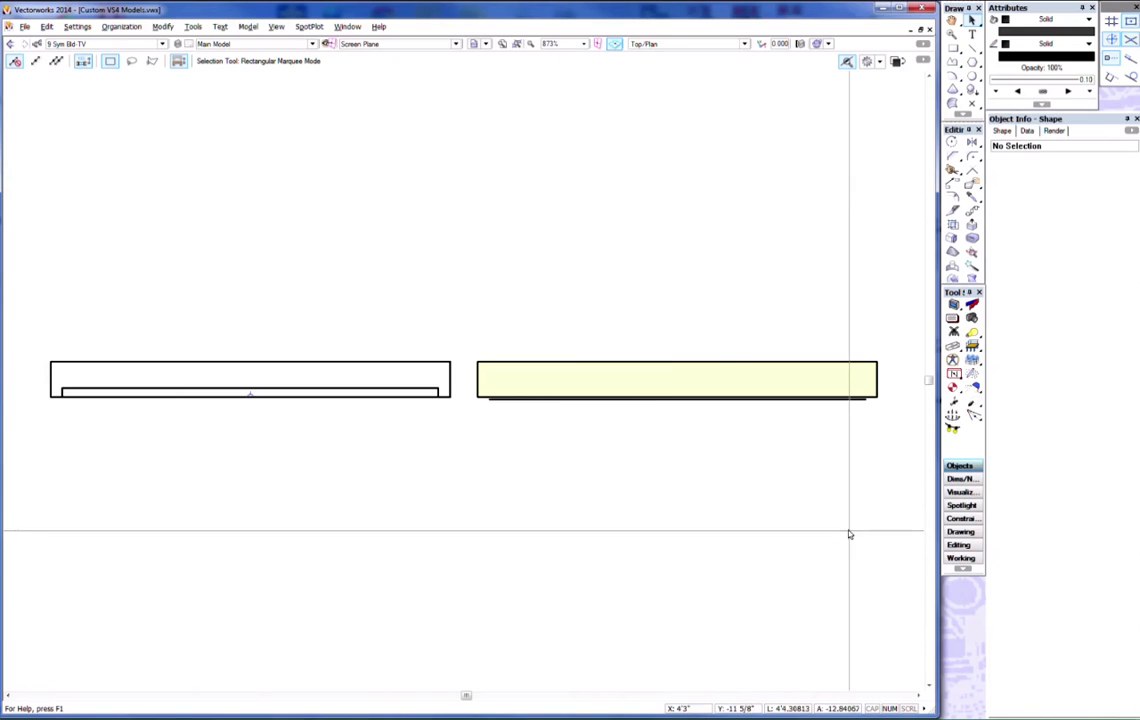
left_click_drag(896, 511, 455, 290)
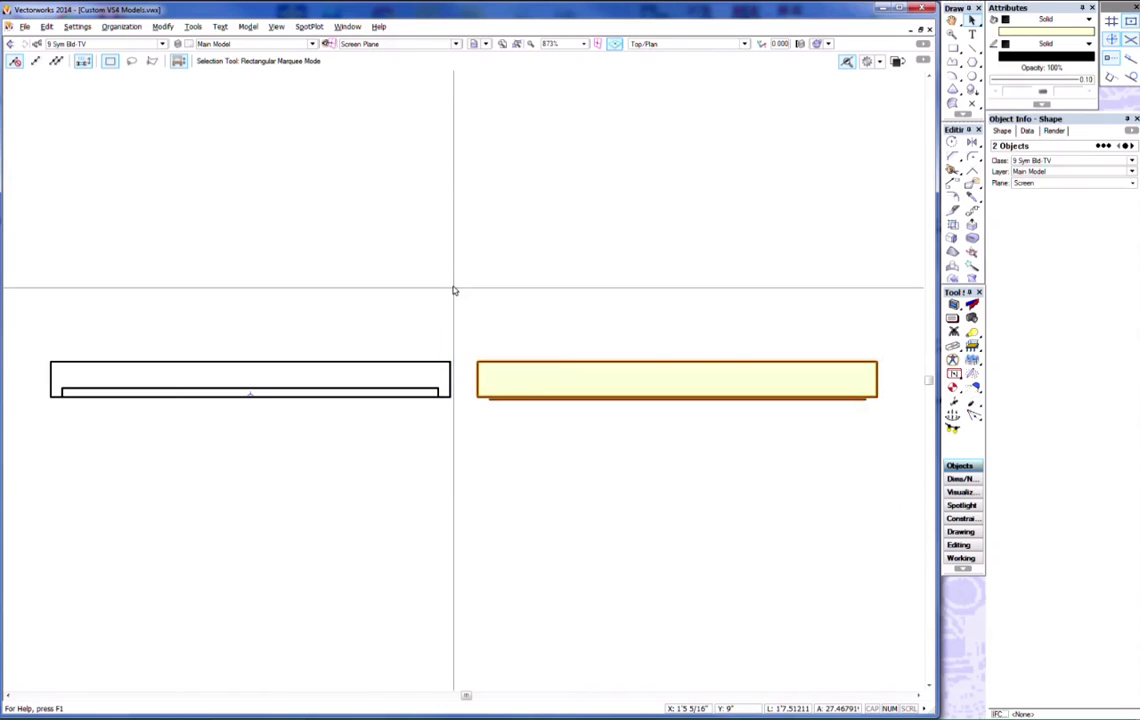
left_click_drag(877, 362, 450, 361)
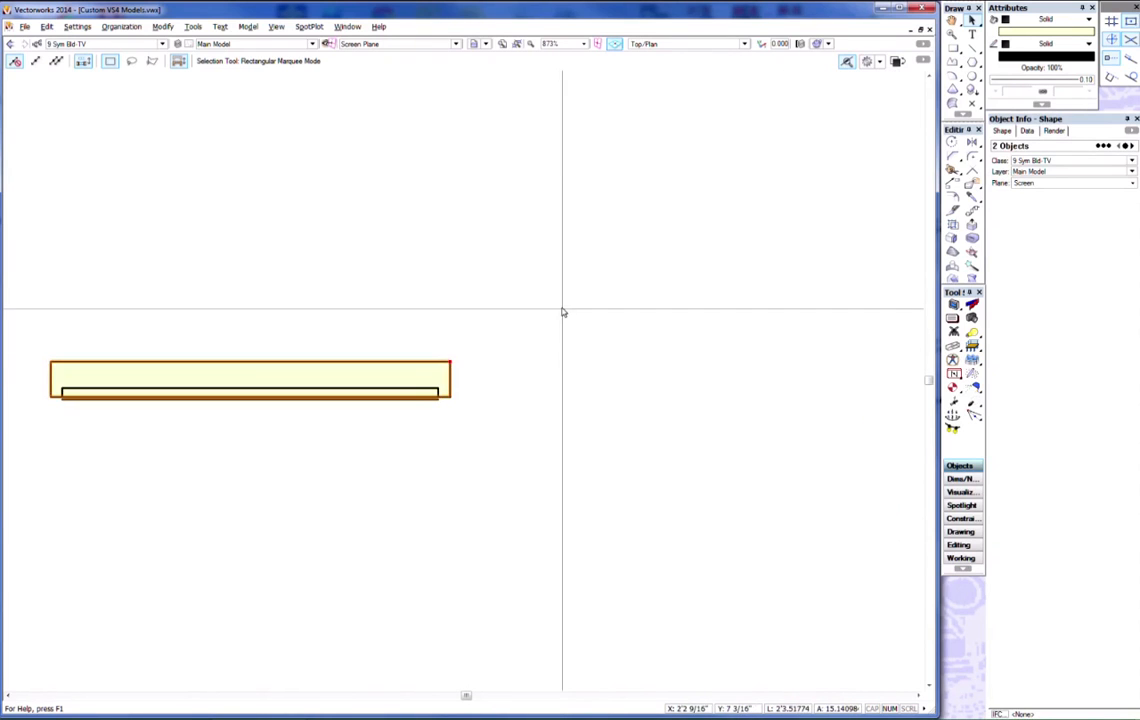
left_click(562, 313)
key("ctrl+6")
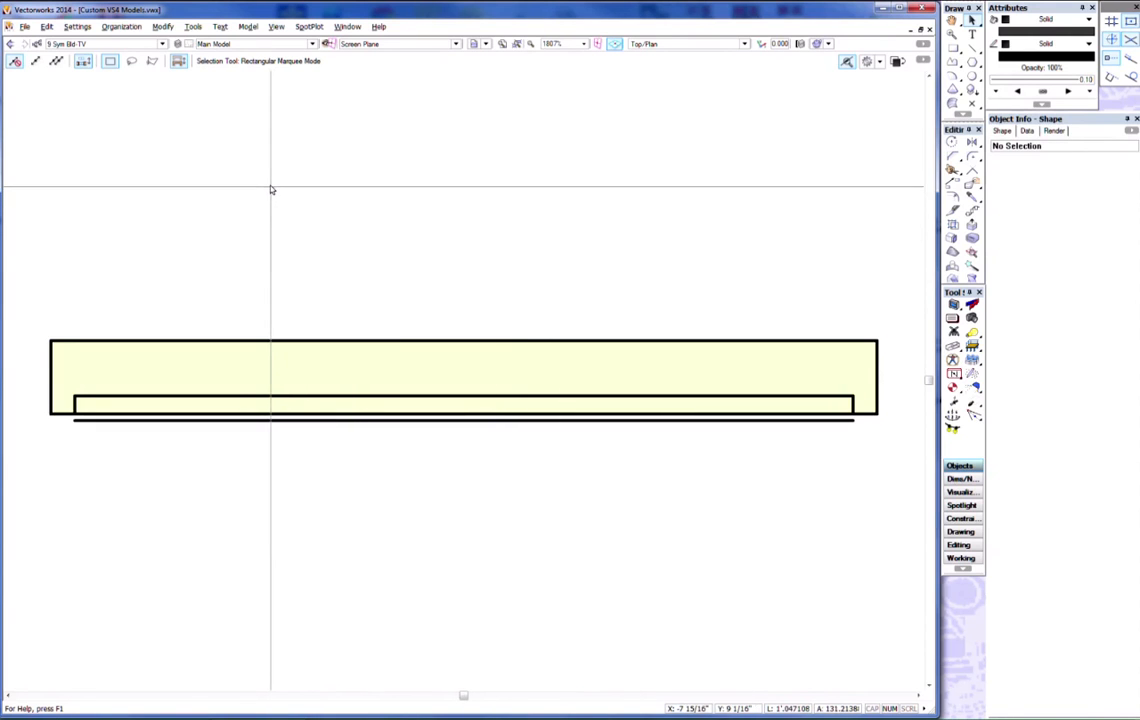
Create a symbol named AndyTV from the casing, locus and 2D shapes, inserted at the locus and stored at the file's root level
mouse_move(24, 227)
left_mouse_down()
mouse_move(237, 351)
mouse_move(906, 478)
mouse_move(908, 511)
left_mouse_up()
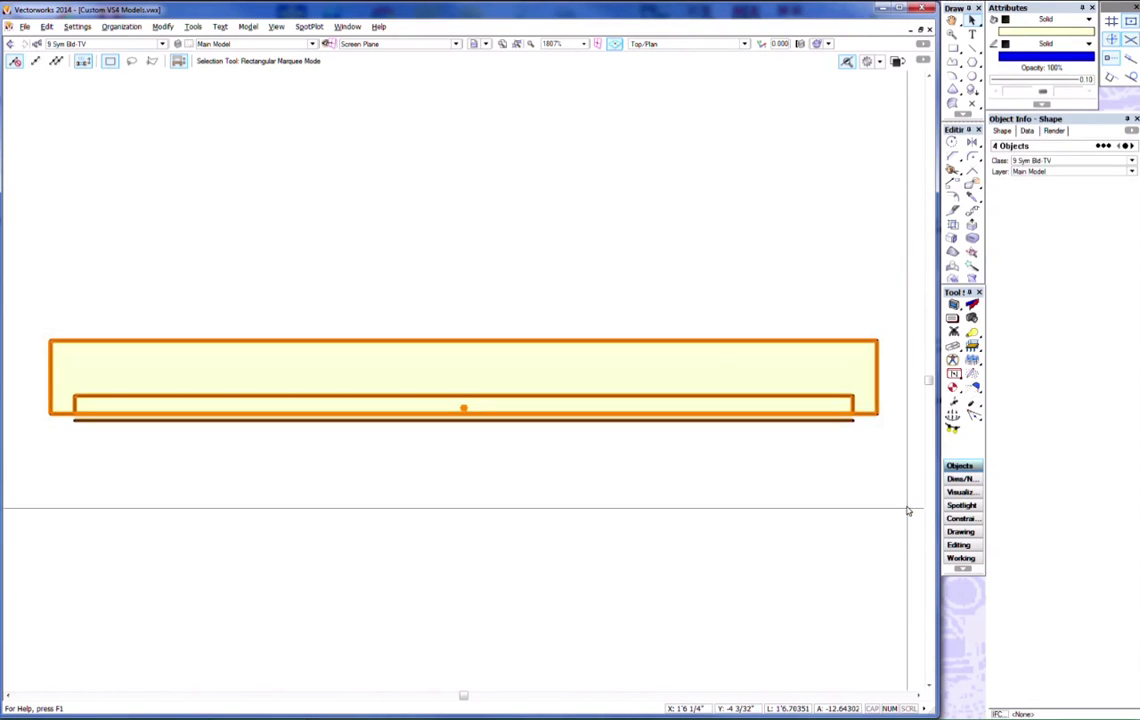
left_click(127, 30)
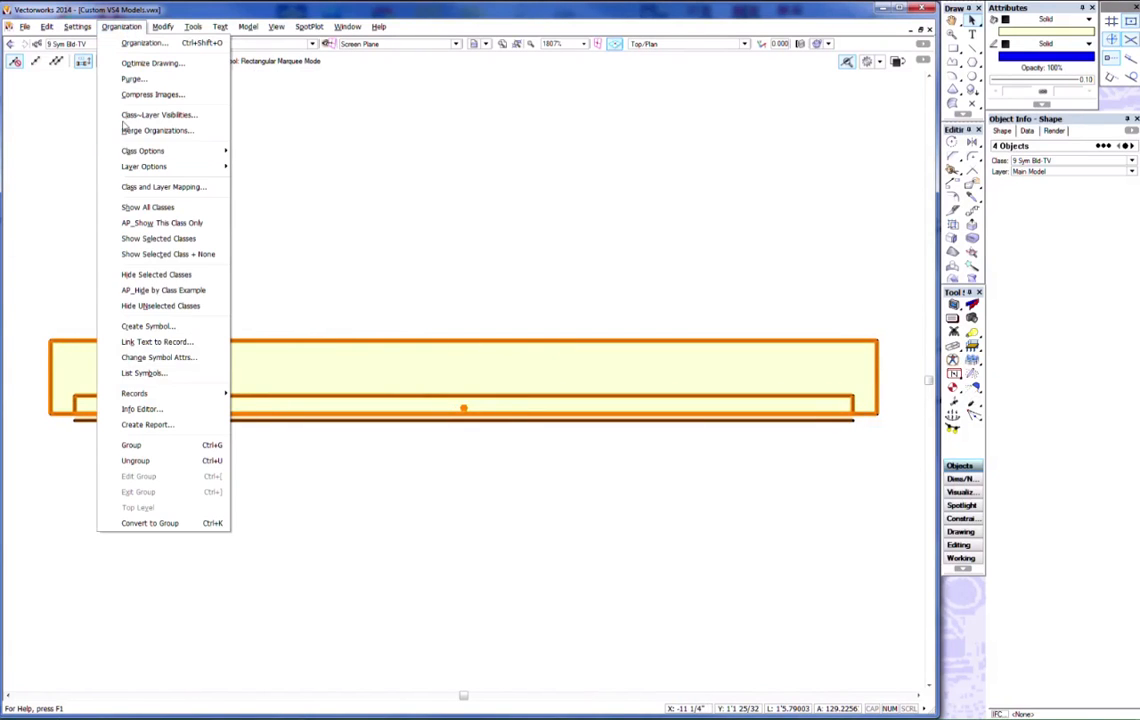
left_click(167, 327)
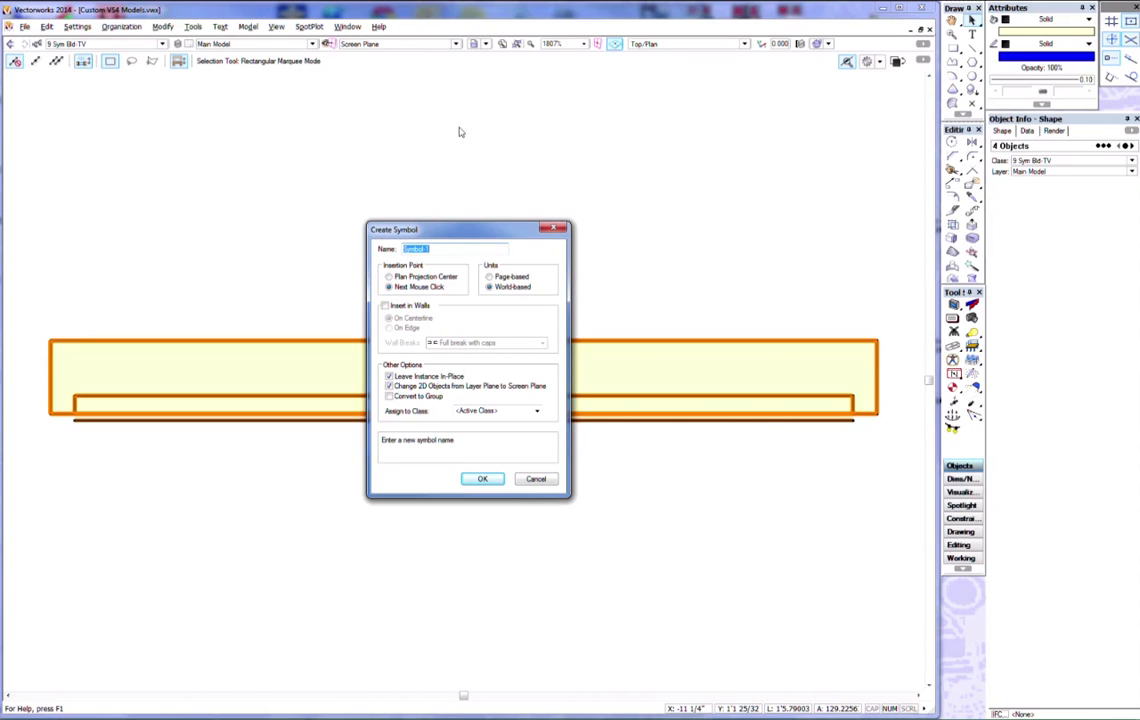
type("AndyTV")
left_click(482, 480)
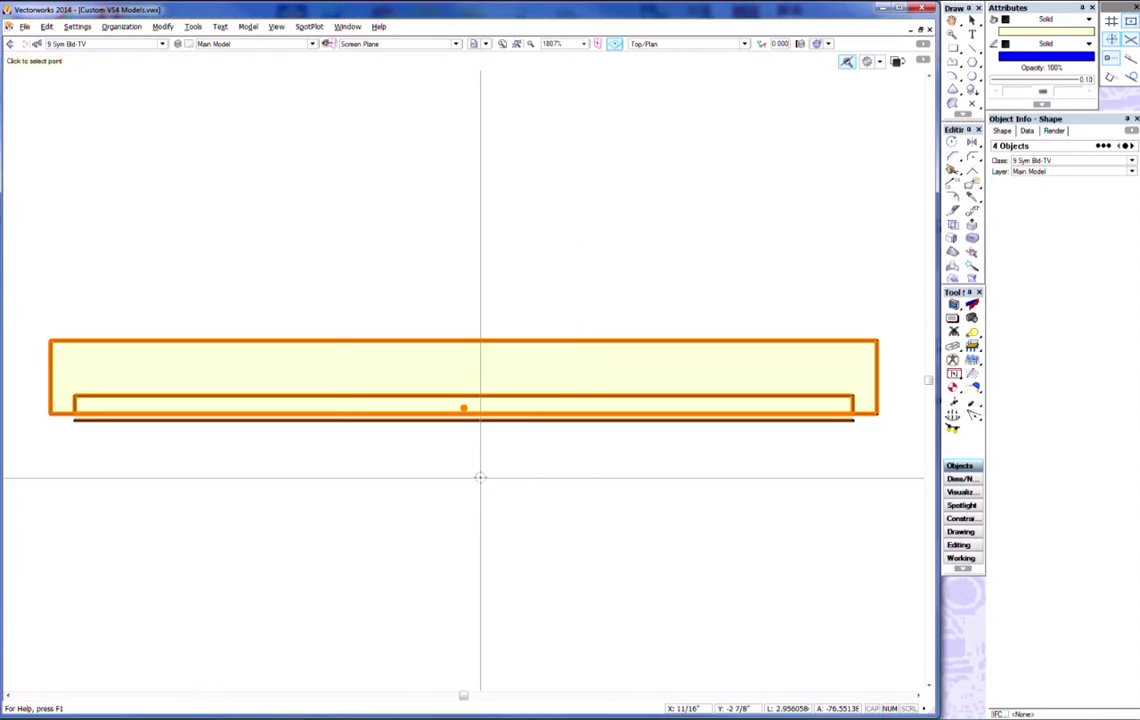
left_click(463, 408)
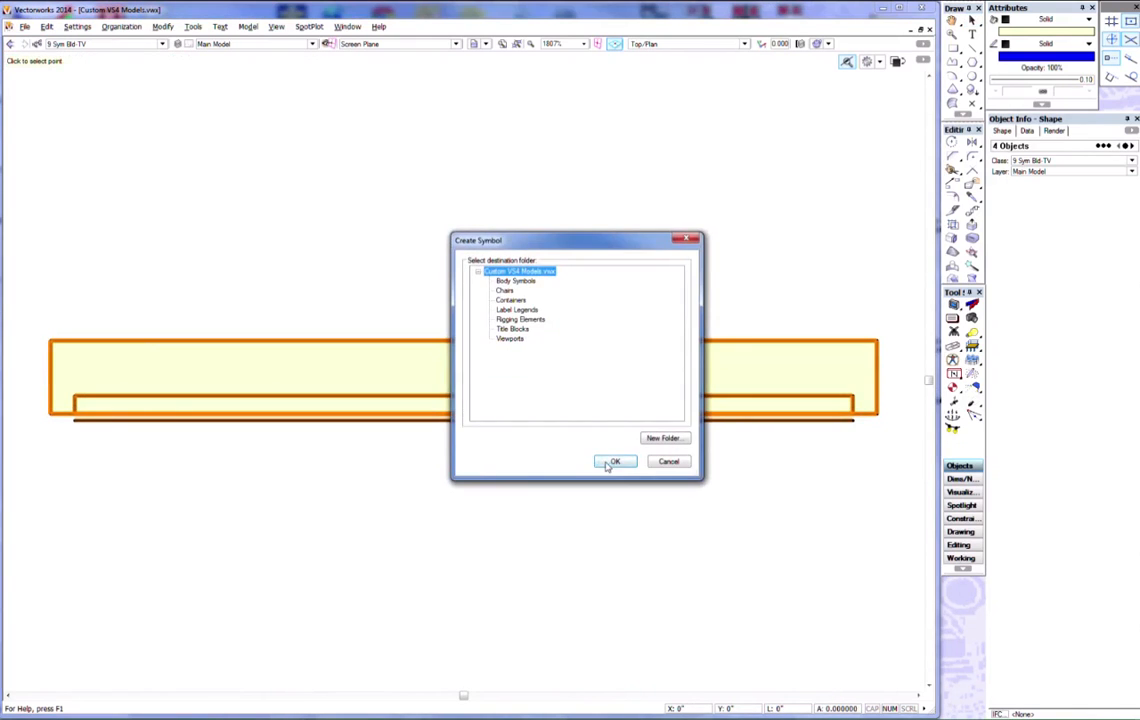
left_click(613, 461)
left_click(626, 505)
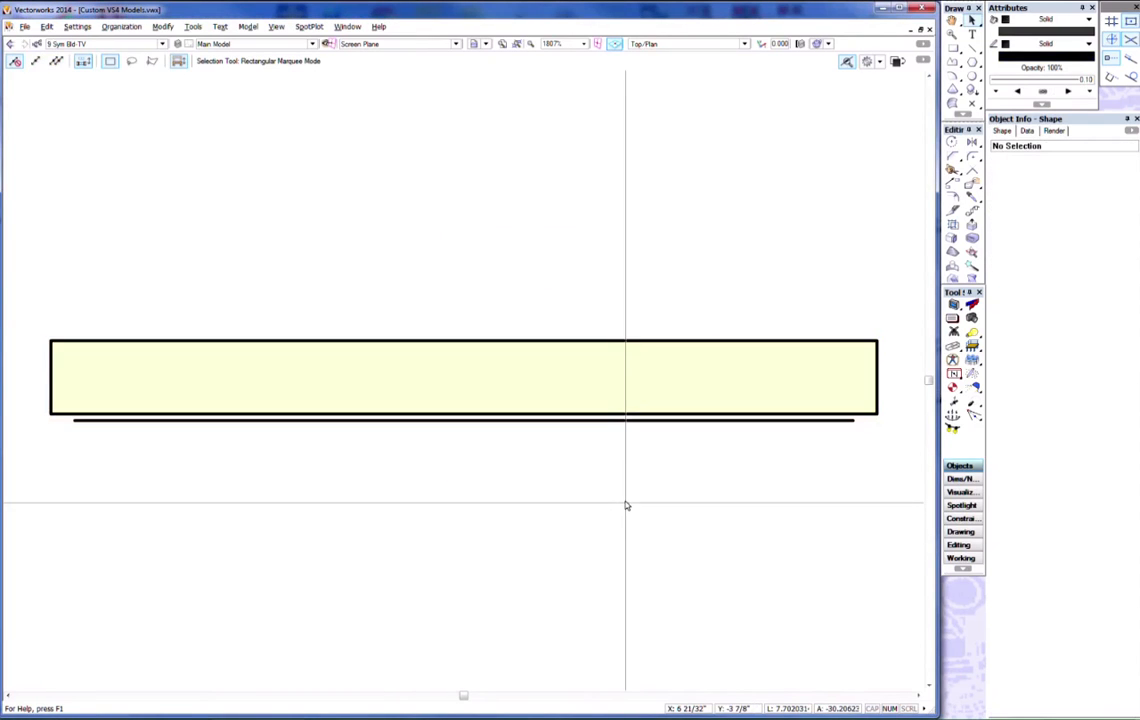
View the AndyTV symbol in Right Isometric, open its 3D component for editing and deselect all its geometry
key("3")
key("0")
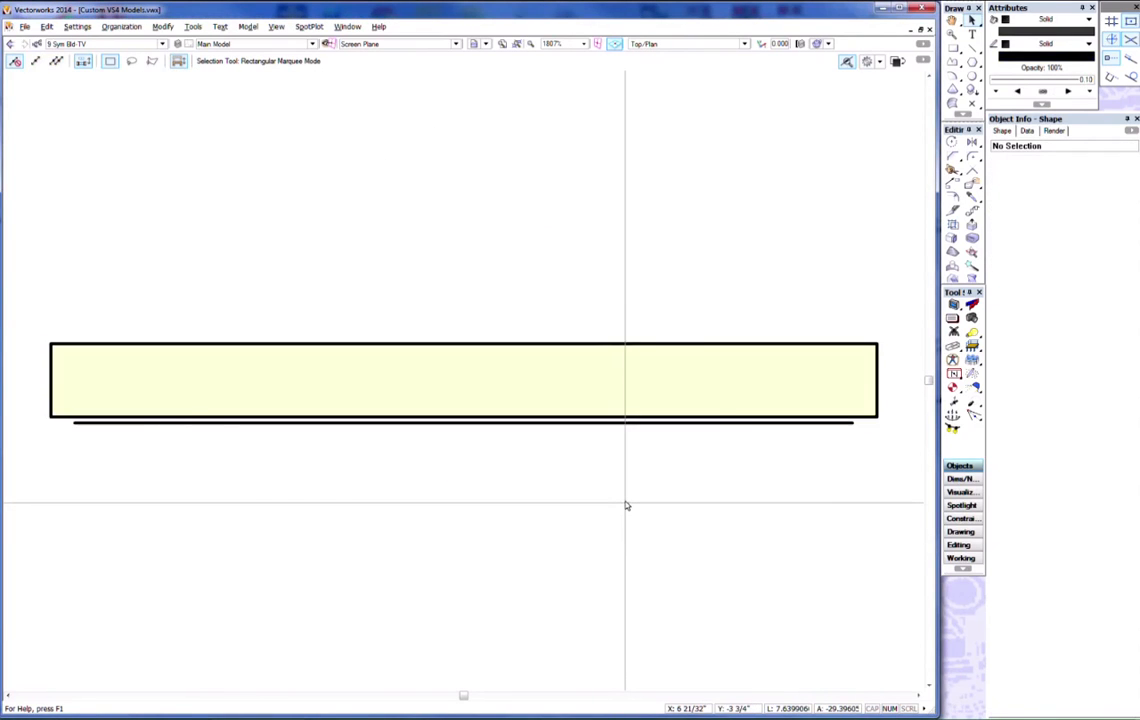
key("3")
key("ctrl+4")
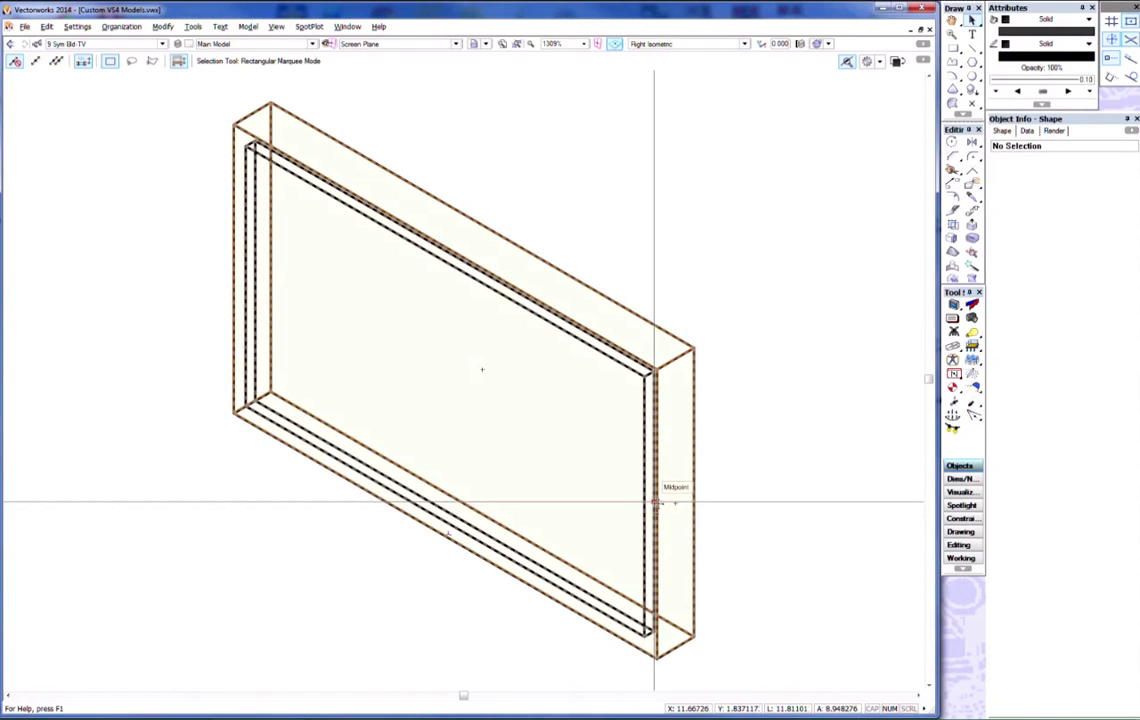
double_click(655, 503)
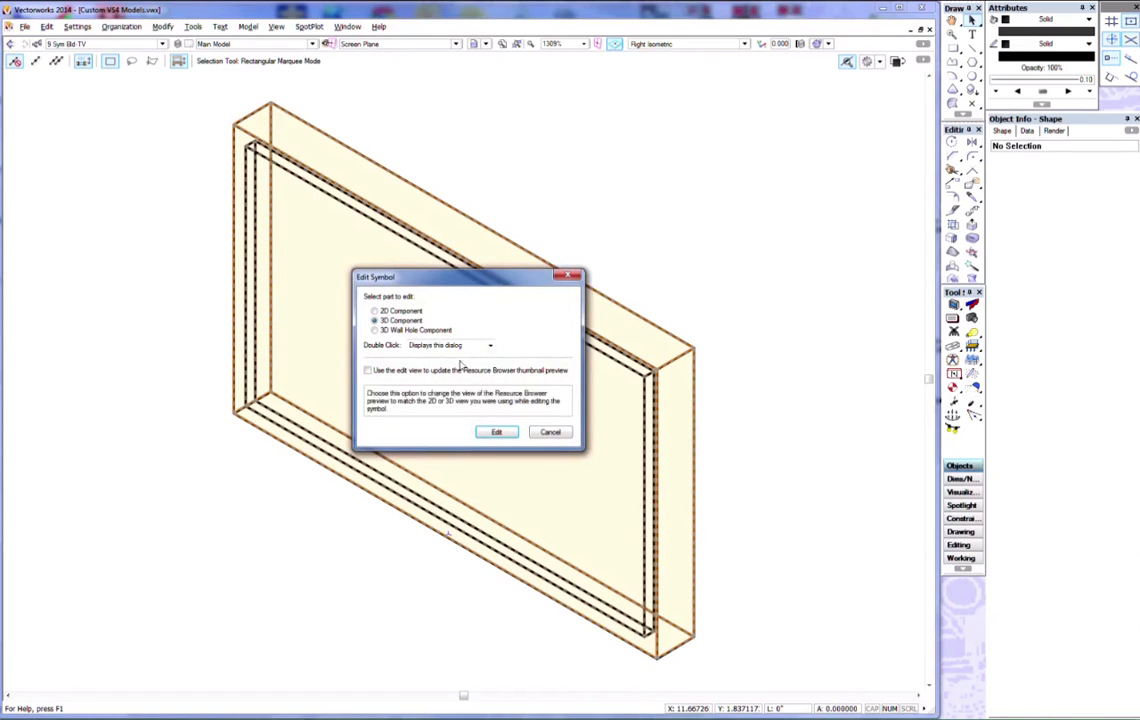
left_click(494, 432)
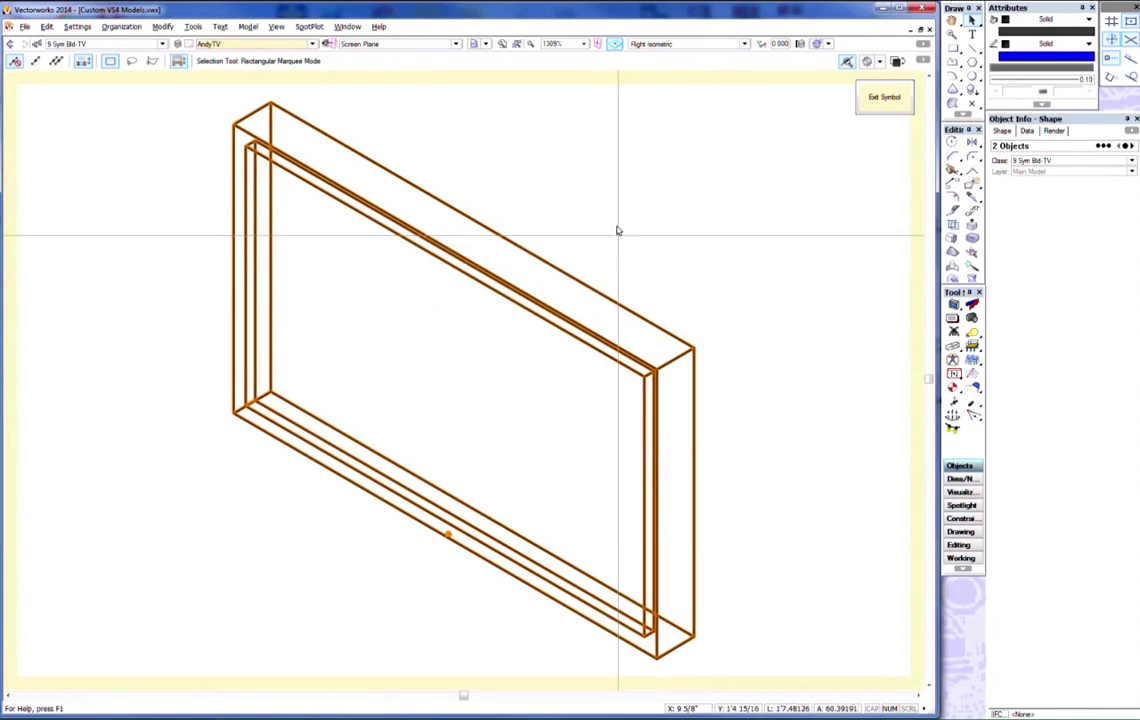
left_click(672, 212)
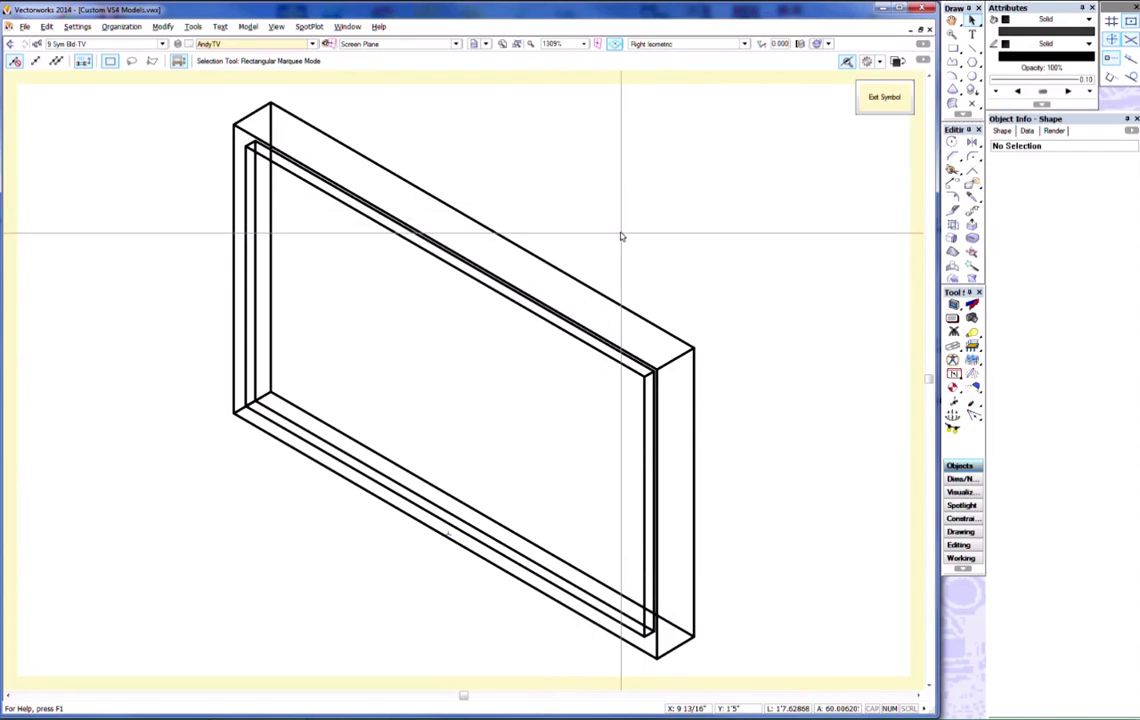
Attach the __VS-ModData record to the symbol defaults, with height from floor 1" and type TV
left_click(1029, 134)
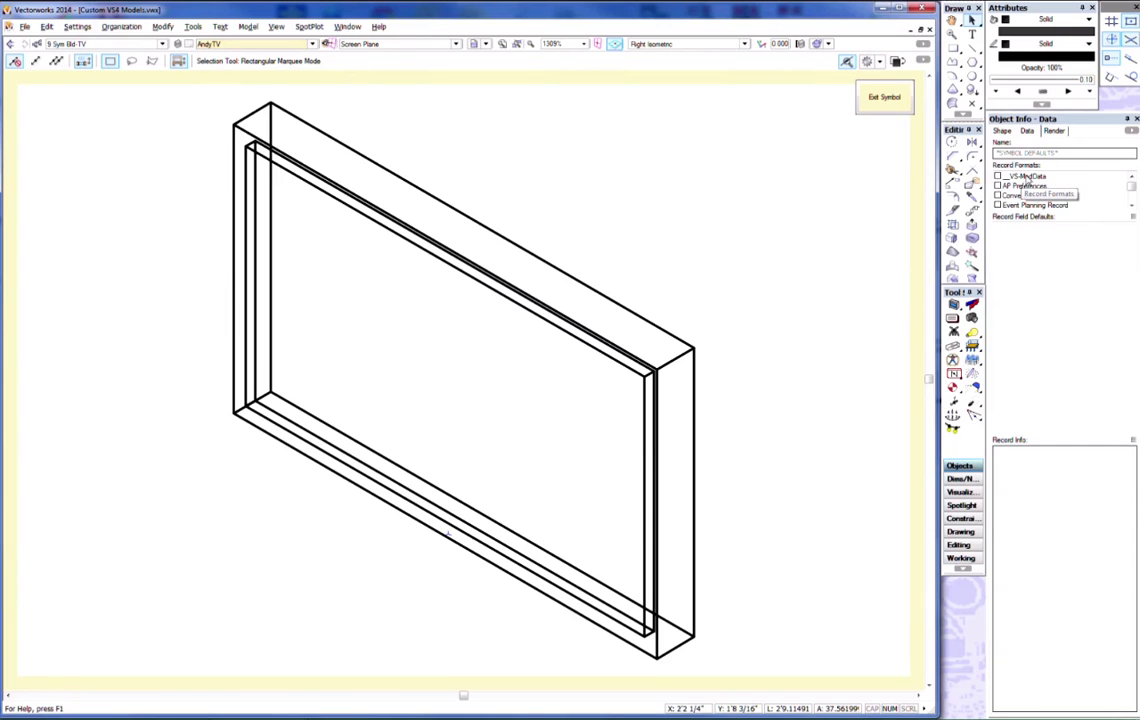
left_click(998, 176)
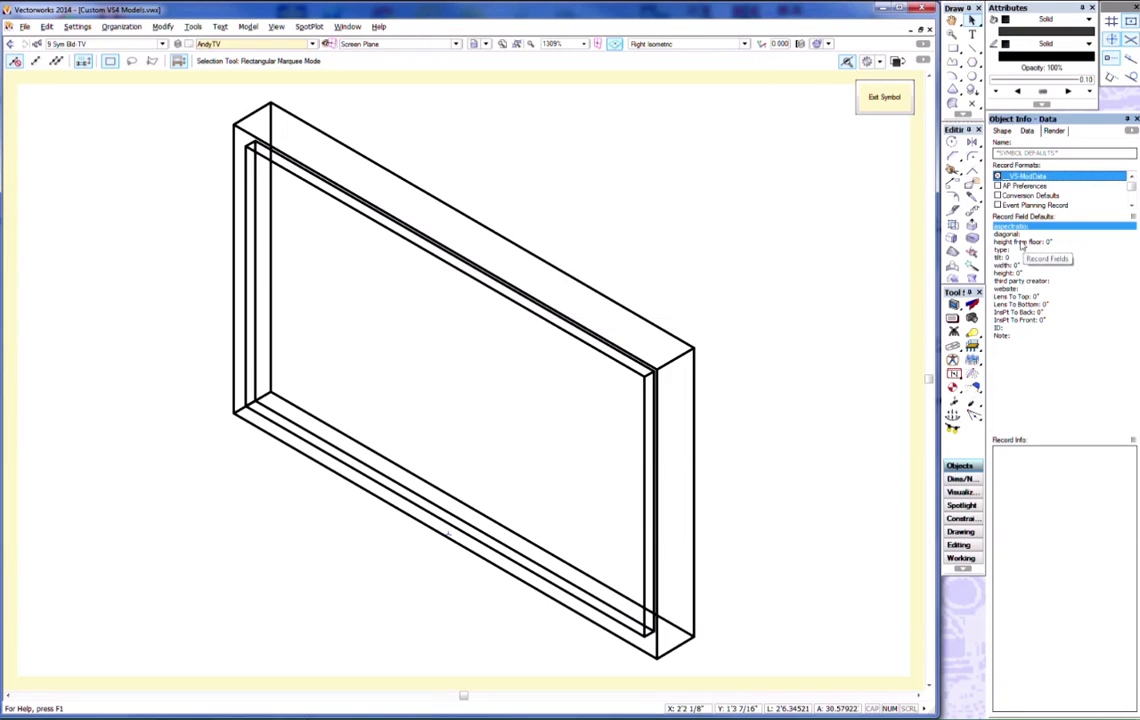
left_click(1023, 242)
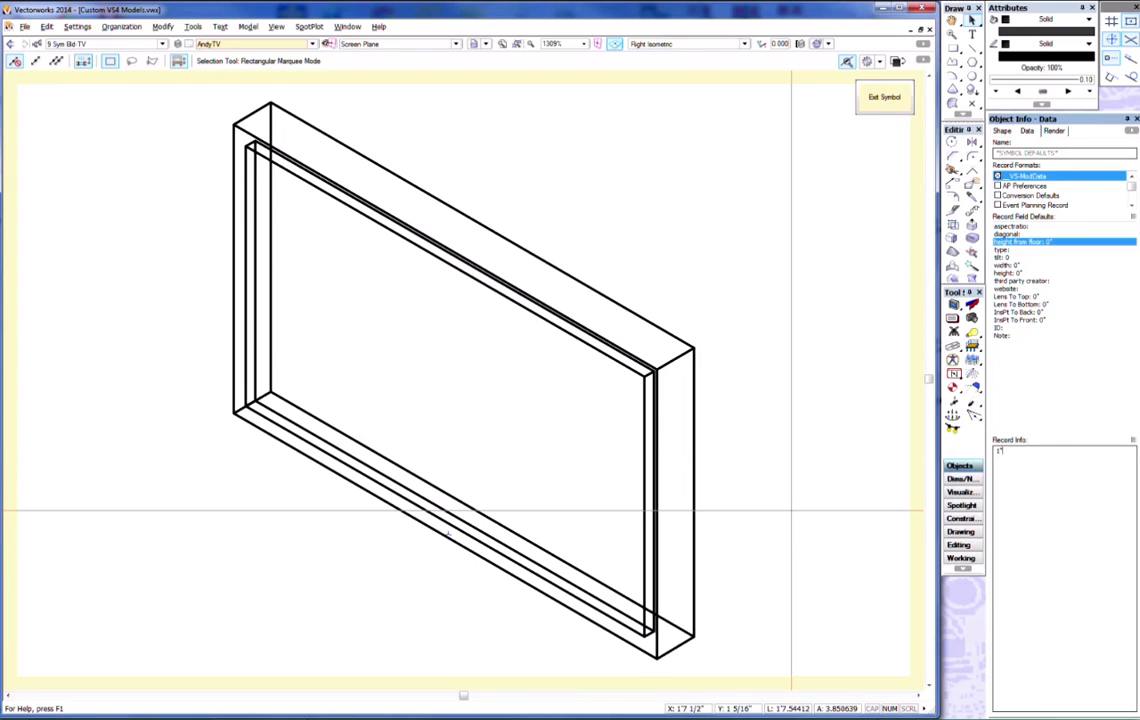
key("Tab")
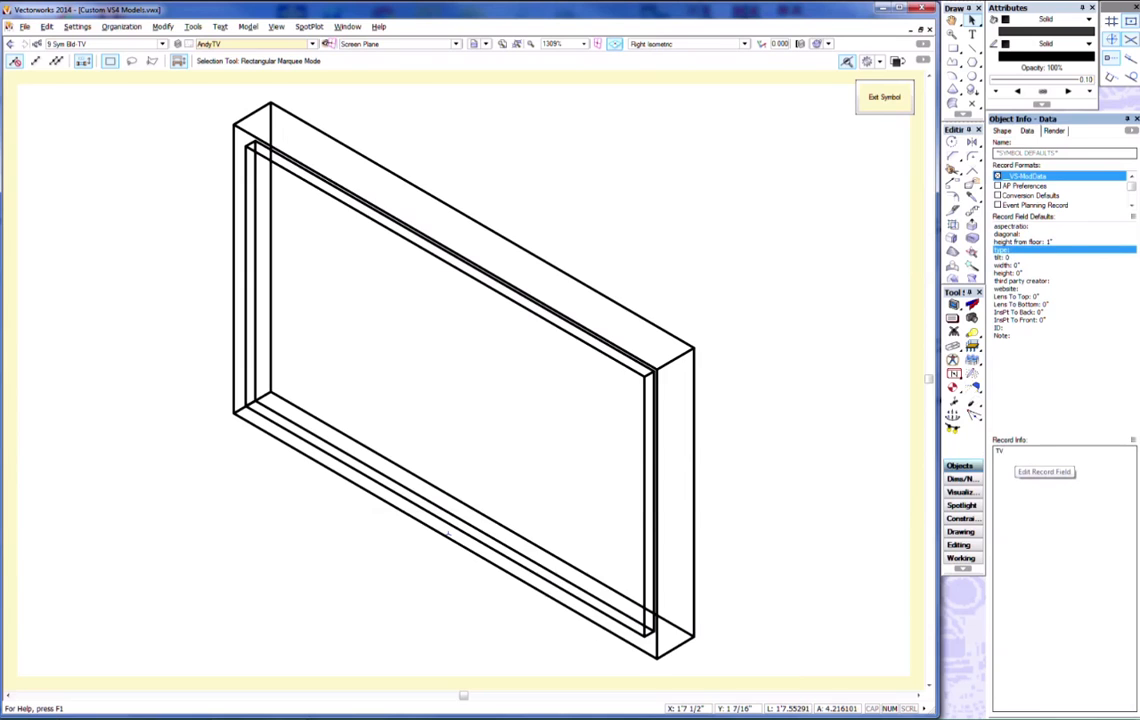
key("Tab")
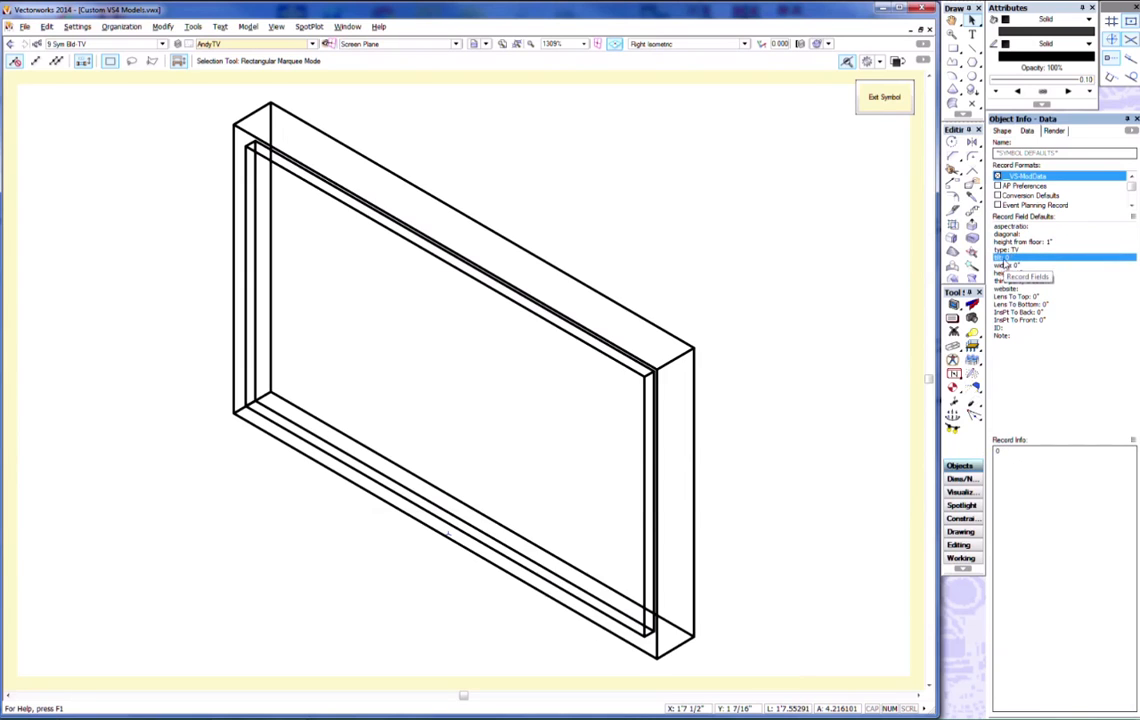
Set the record's default tilt to 0, width to 32" and height to 18", and exit the symbol
type("0")
key("Tab")
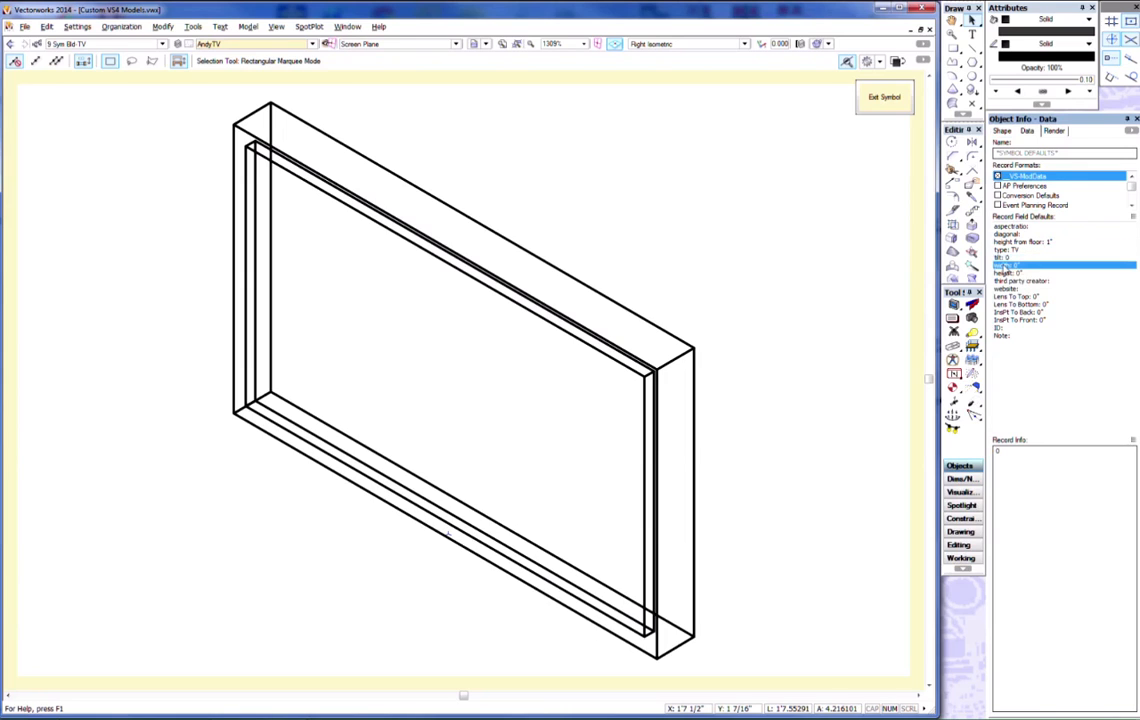
type("32")
key("Tab")
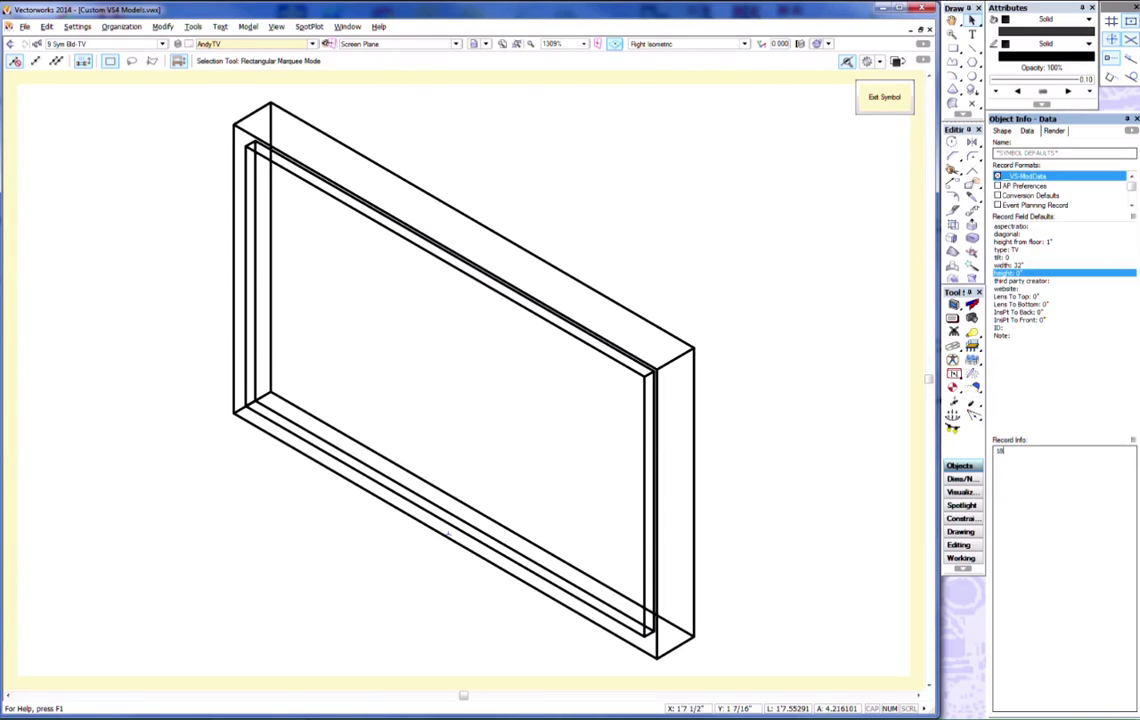
key("Tab")
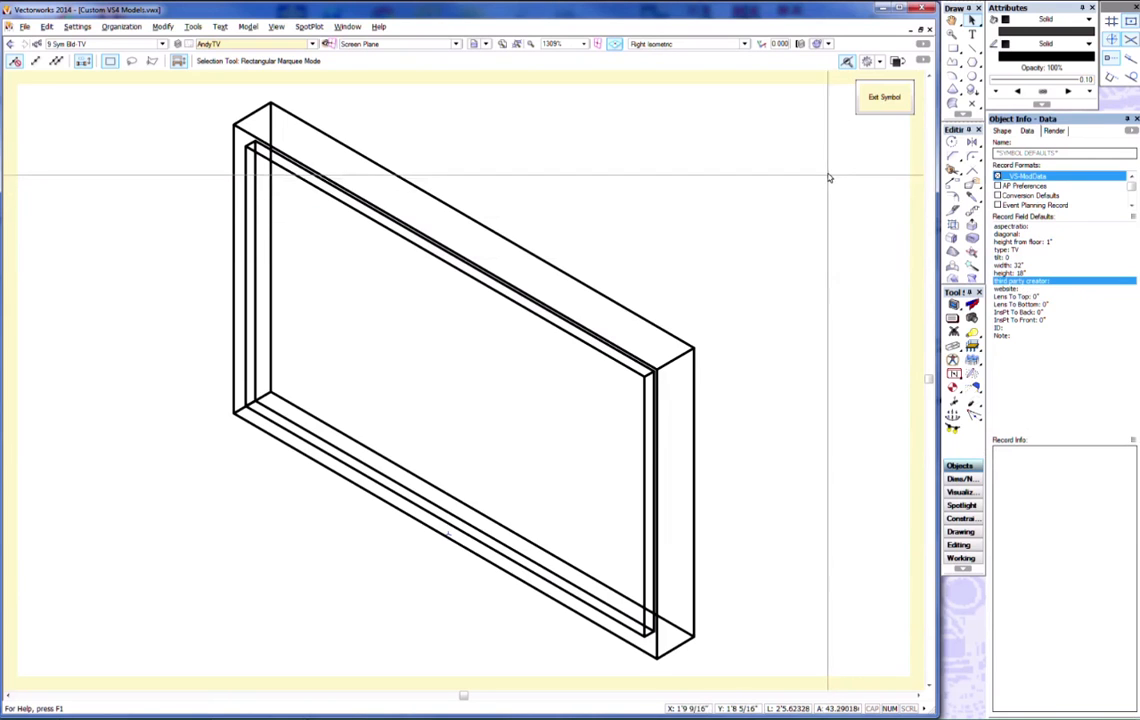
left_click(873, 103)
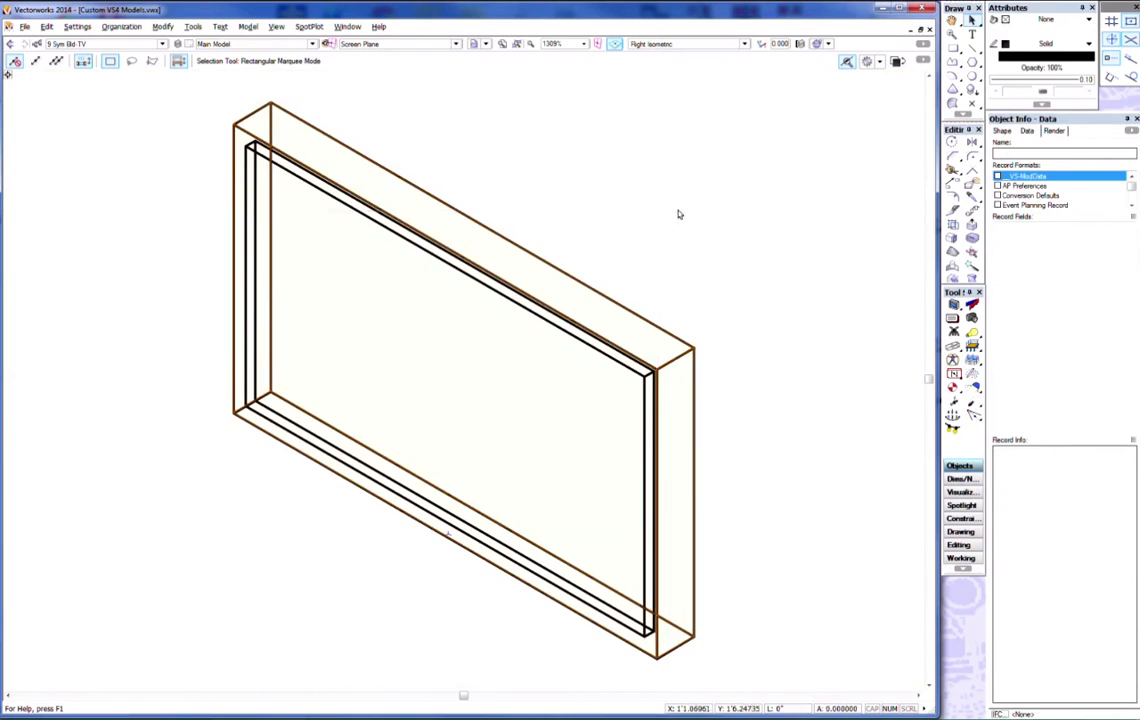
Show the Resource Browser in place of the Object Info palette and delete the AndyTV instance from the drawing
left_click(678, 214)
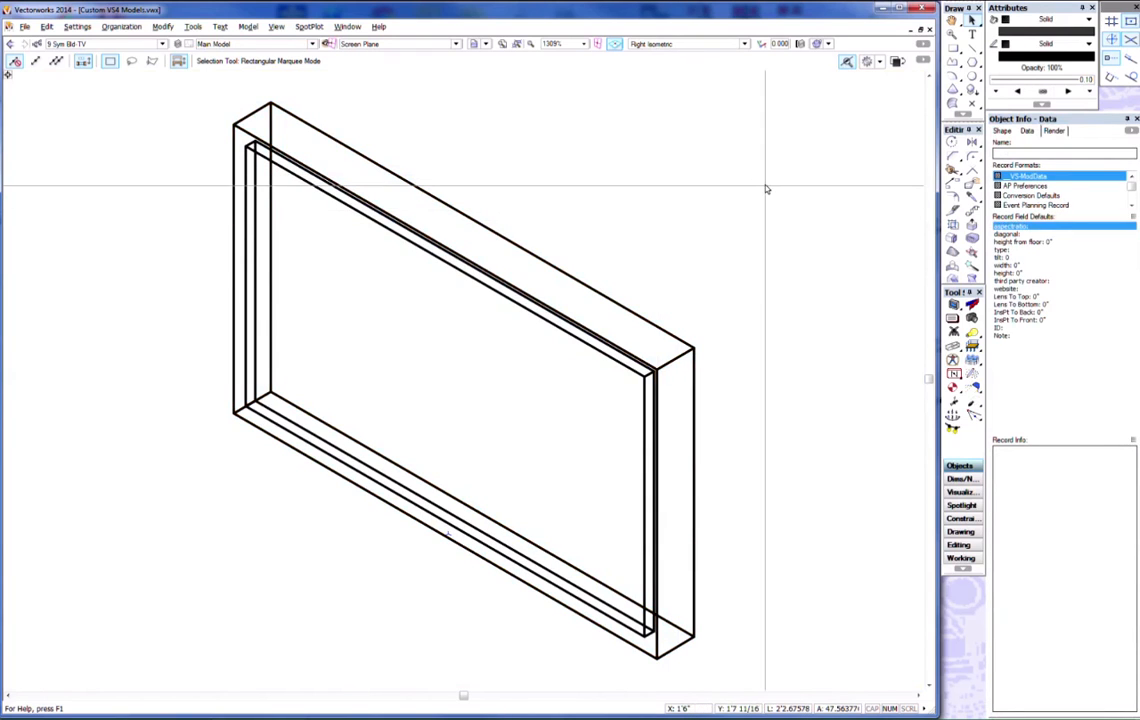
key("ctrl+i")
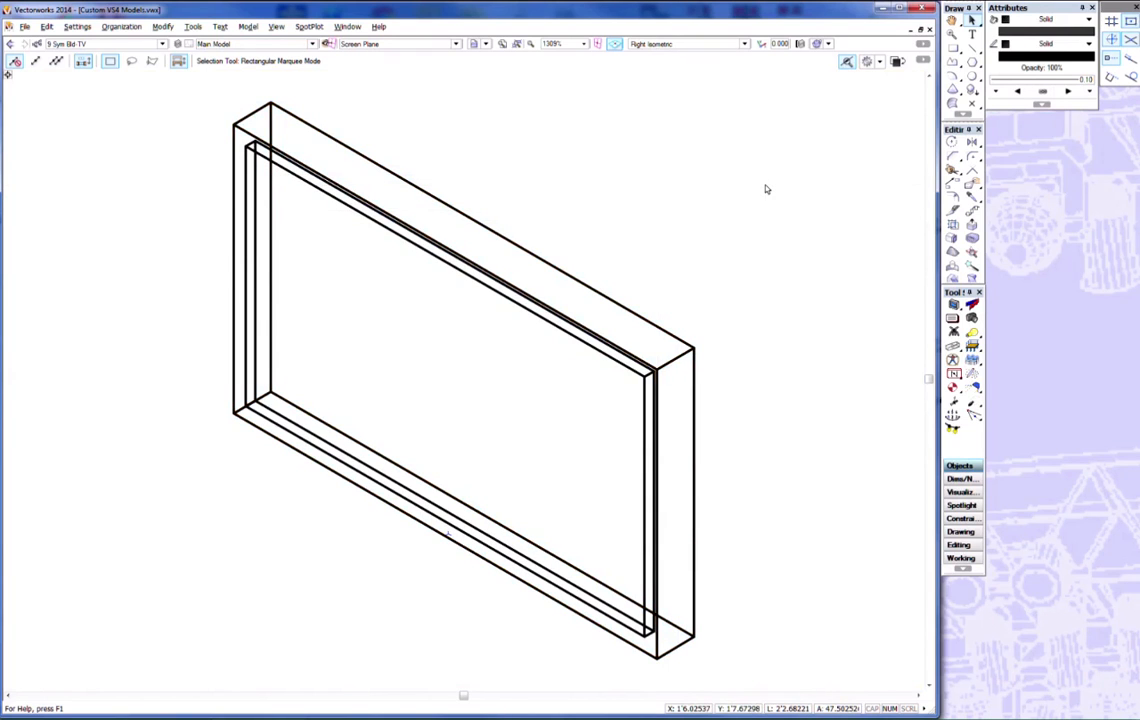
key("ctrl+r")
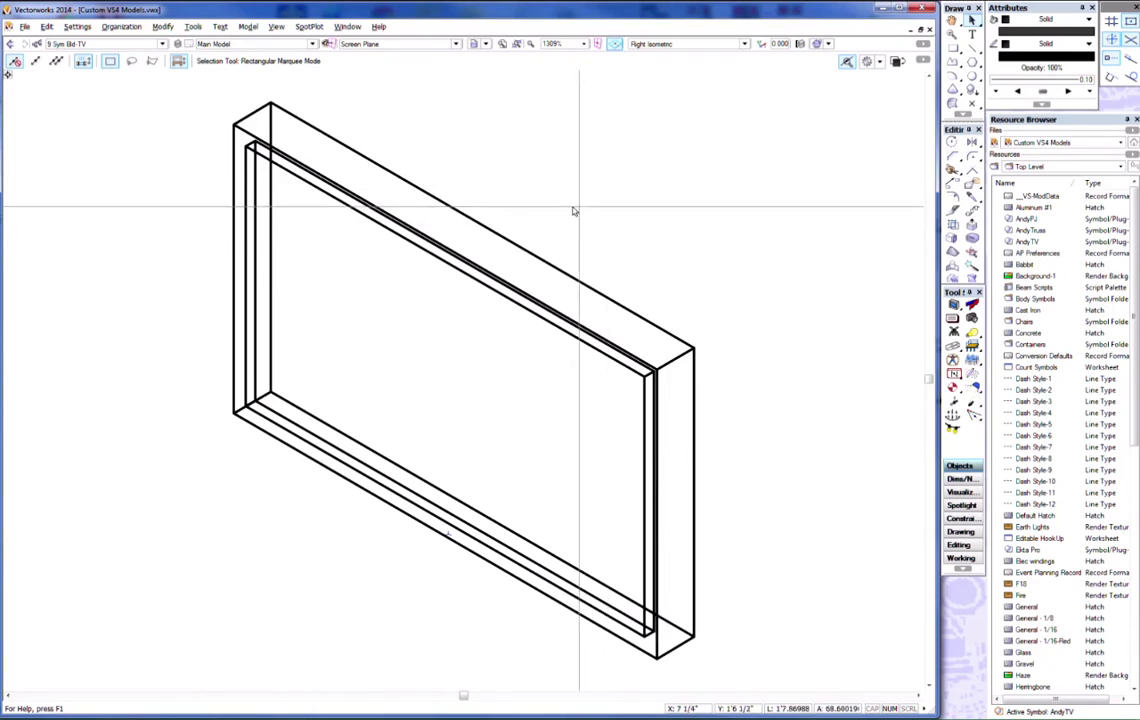
left_click(552, 267)
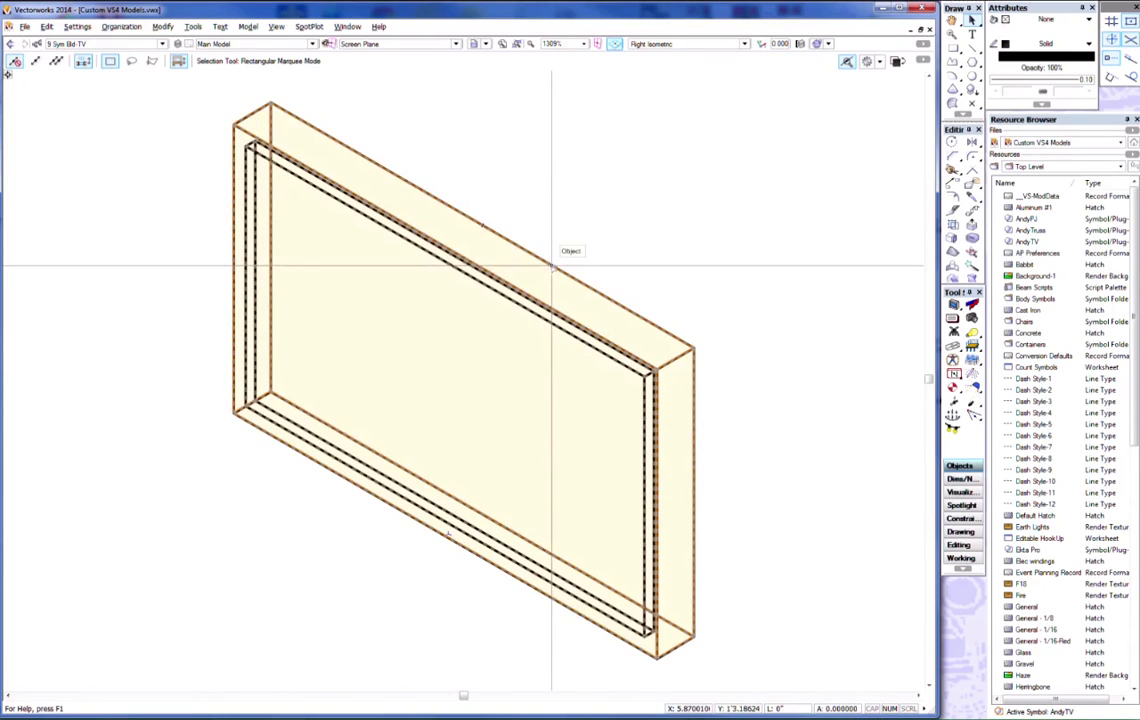
key("Delete")
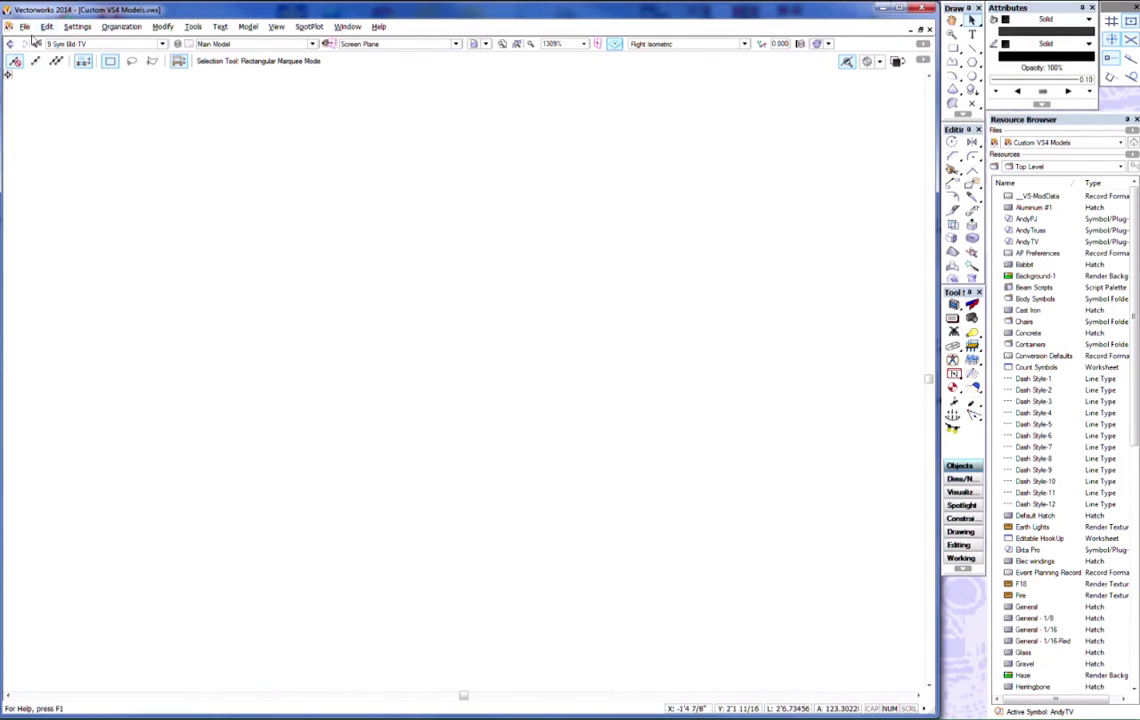
Create a new blank document for testing the TV symbol
left_click(24, 27)
mouse_move(145, 76)
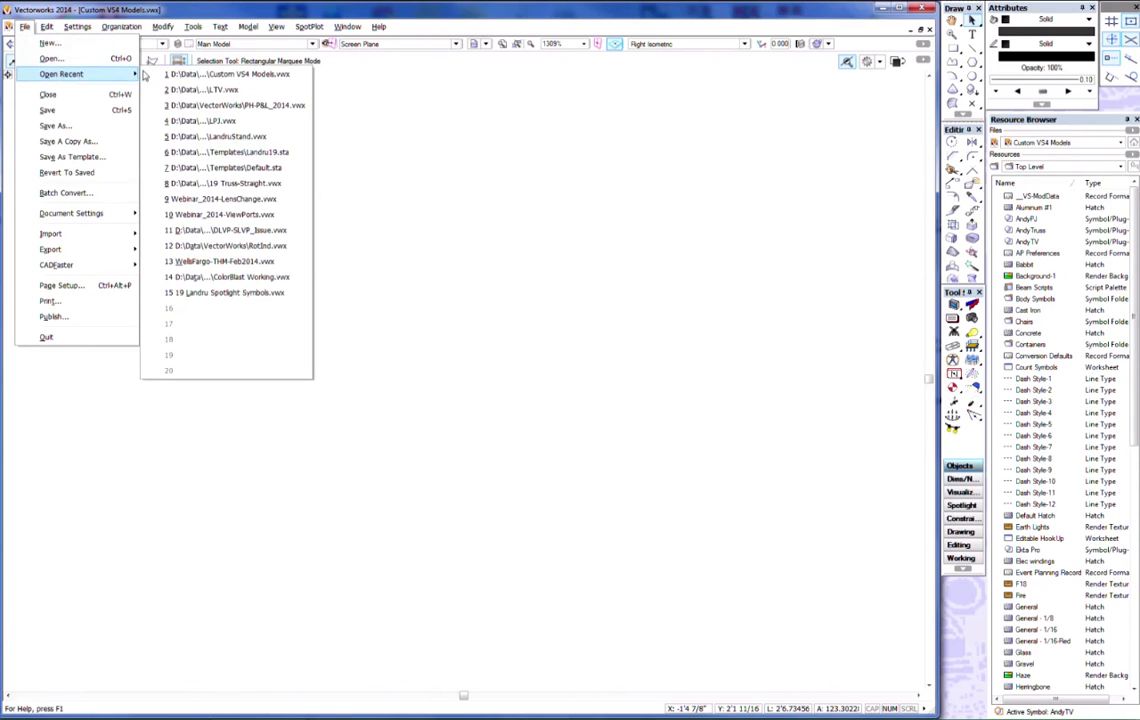
left_click(48, 43)
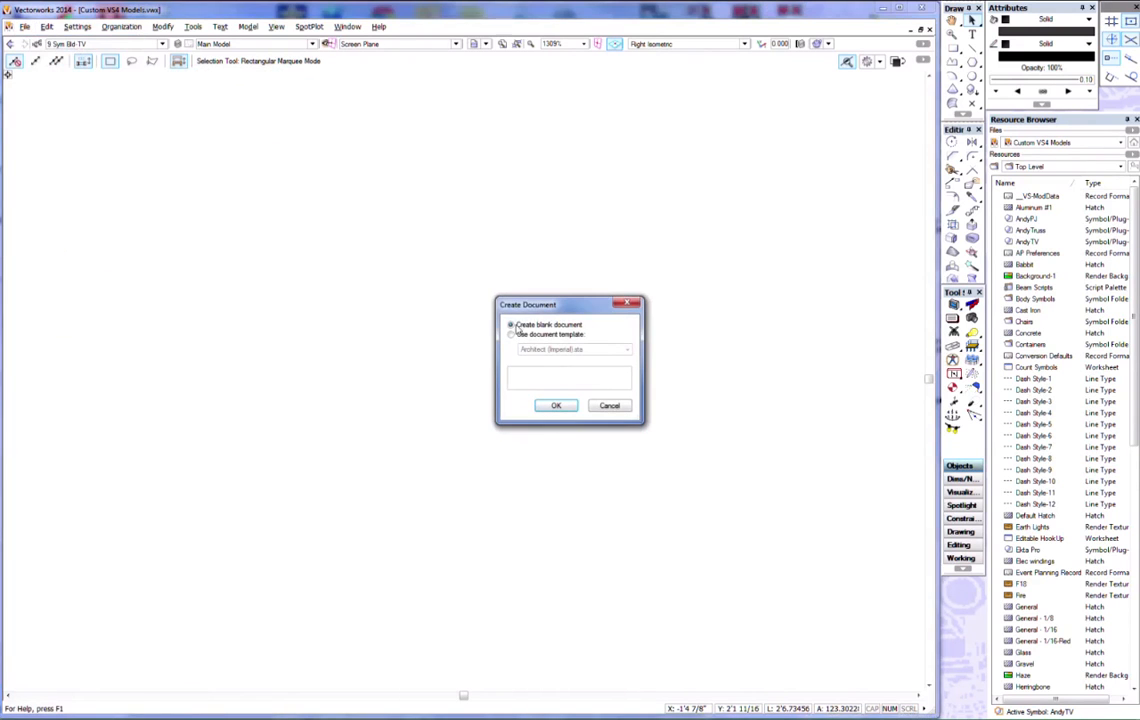
left_click(558, 406)
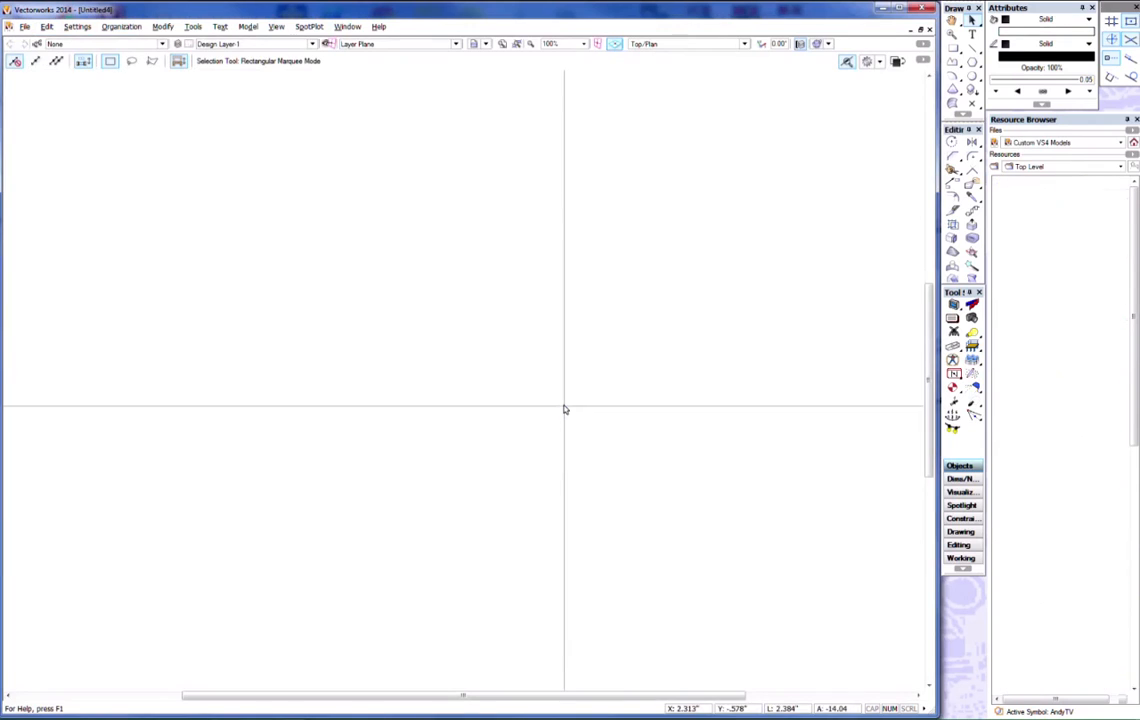
Import the AndyTV symbol from Custom VS4 Models into the blank document, preserving the folder hierarchy
right_click(1026, 242)
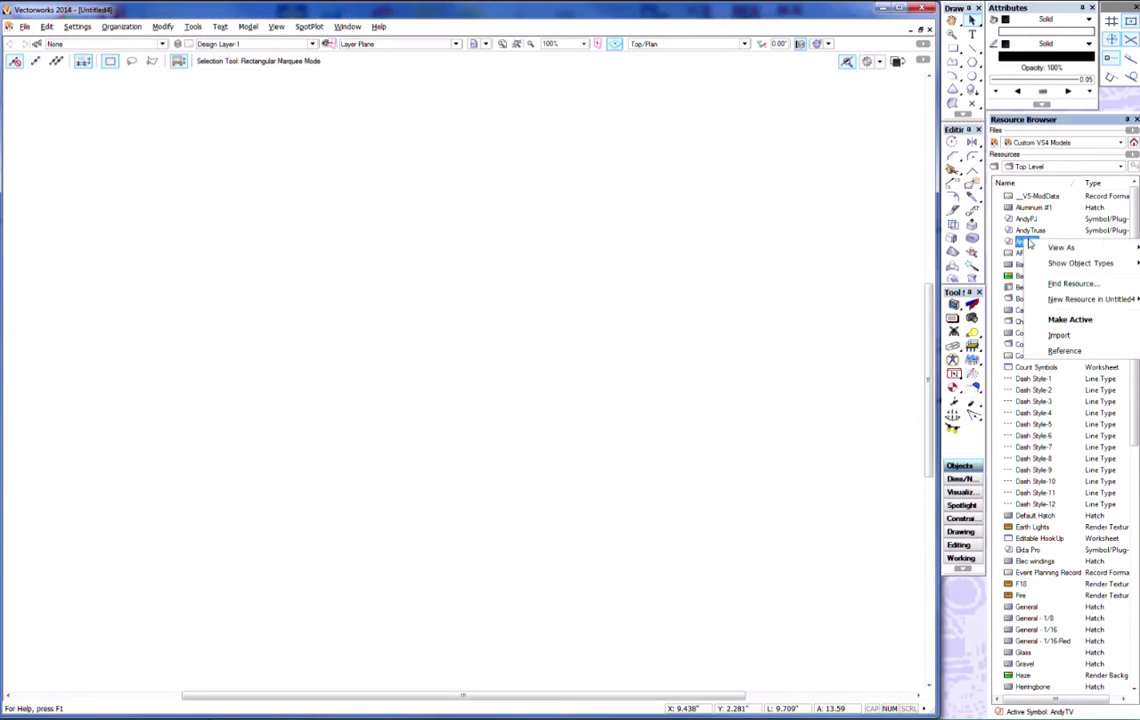
left_click(1058, 335)
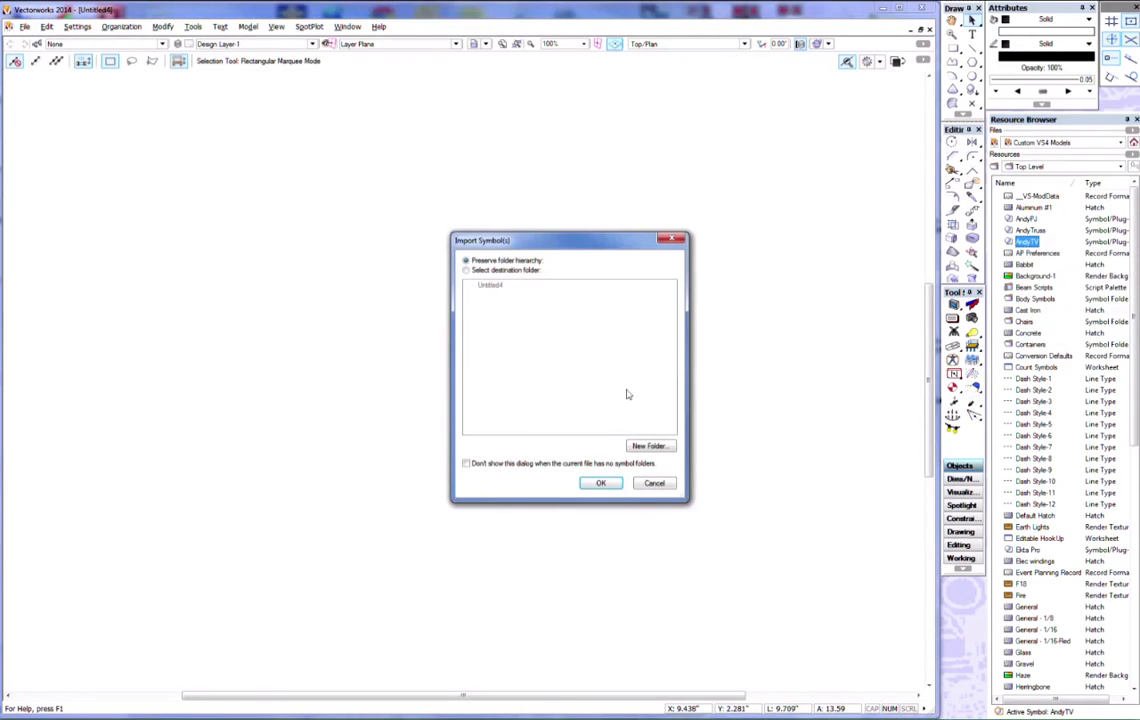
left_click(601, 483)
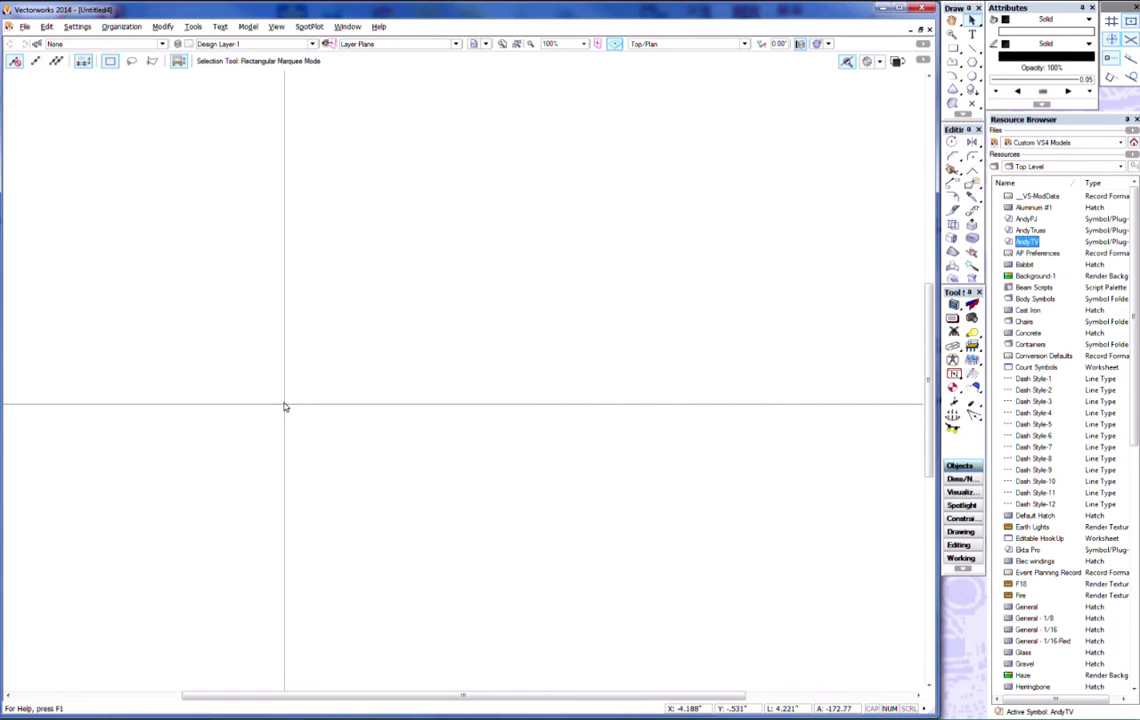
Save the blank document over LTV.vwx in the Casings Flat 16-9 folder and close it
left_click(24, 27)
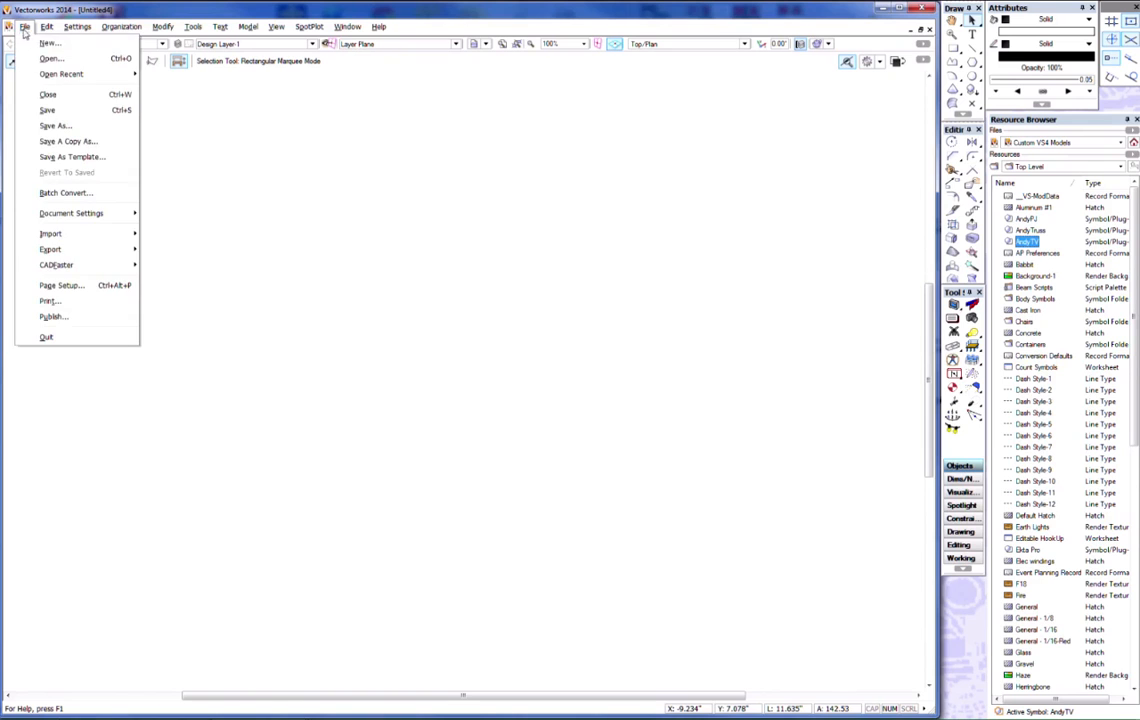
left_click(57, 126)
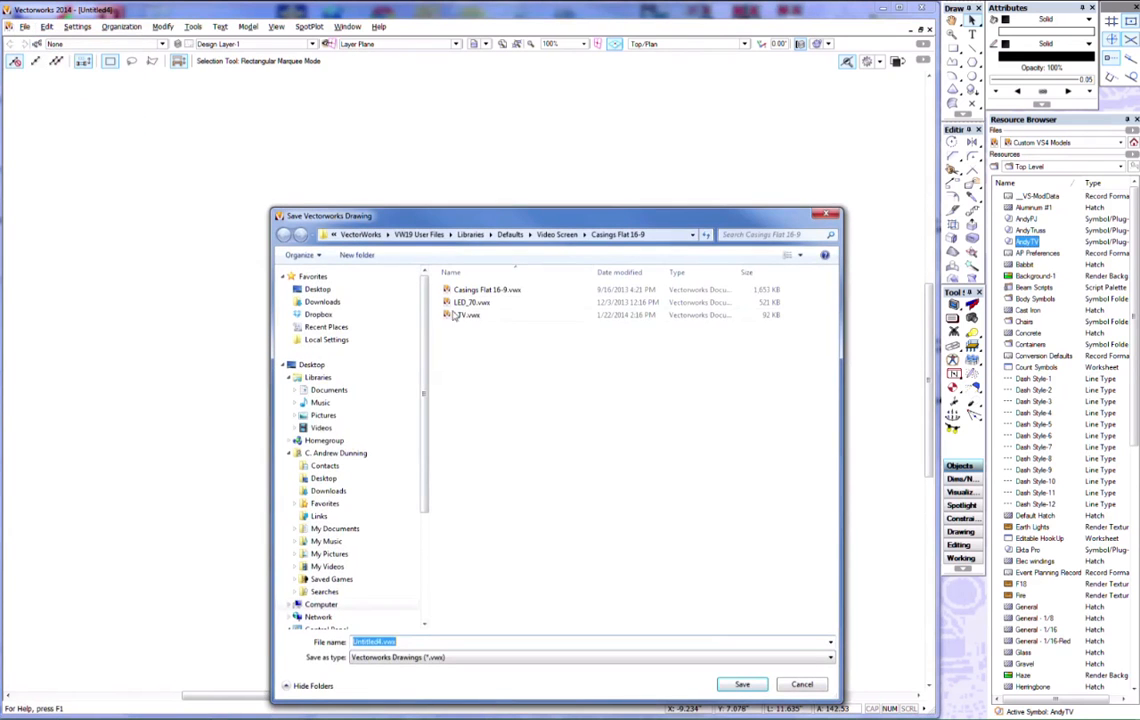
left_click(468, 316)
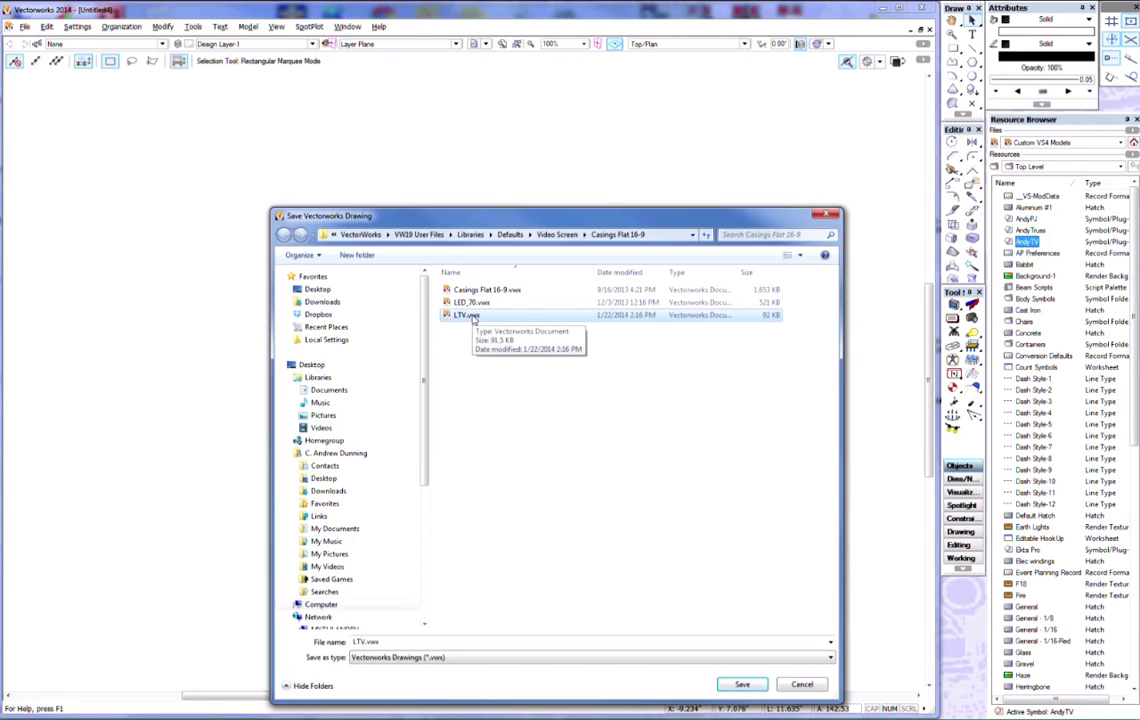
left_click(741, 683)
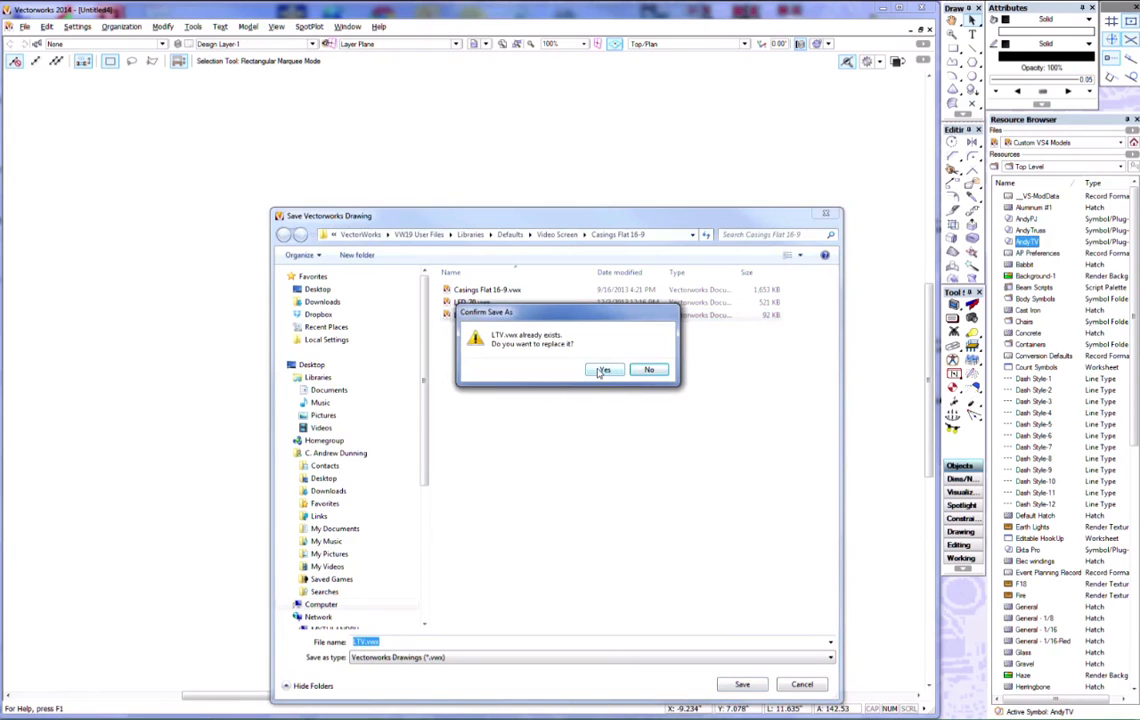
left_click(603, 370)
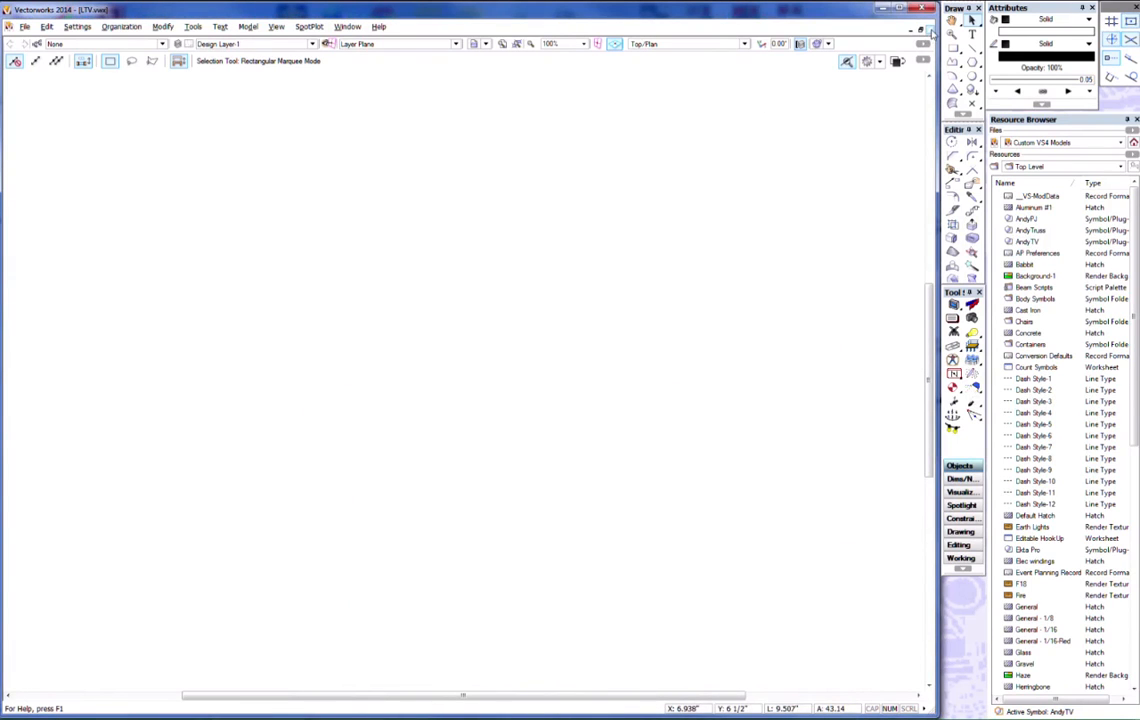
left_click(929, 29)
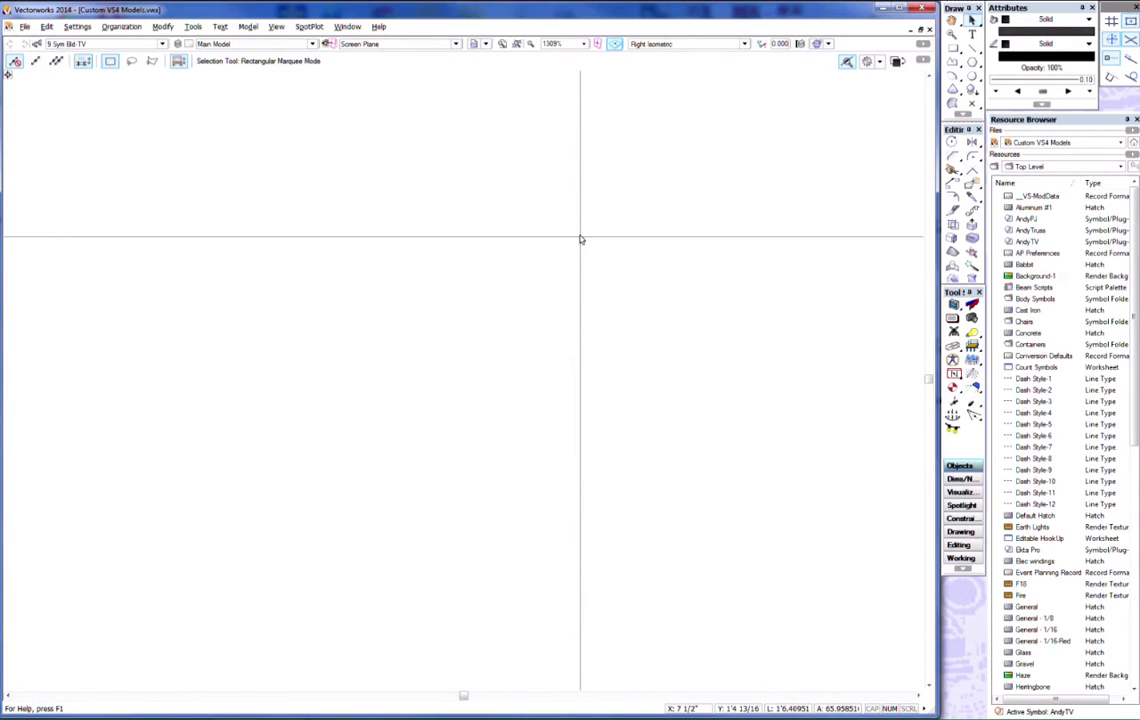
Restore the saved view 5 - Blank in Custom VS4 Models and delete the AndyTV symbol from its resources
left_click(486, 44)
left_click(500, 184)
left_click(1033, 242)
key("Delete")
key("Return")
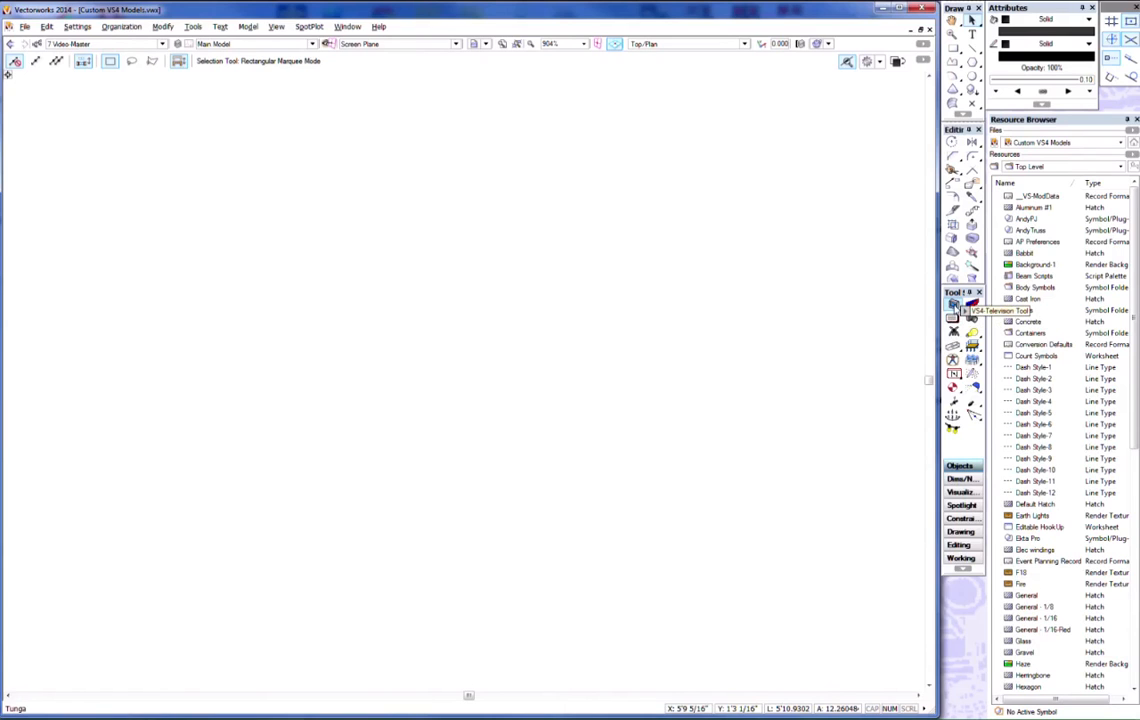
Insert an unrotated VS4 television near the middle of the drawing without importing the conflicting __VS-ModData format
left_click(954, 304)
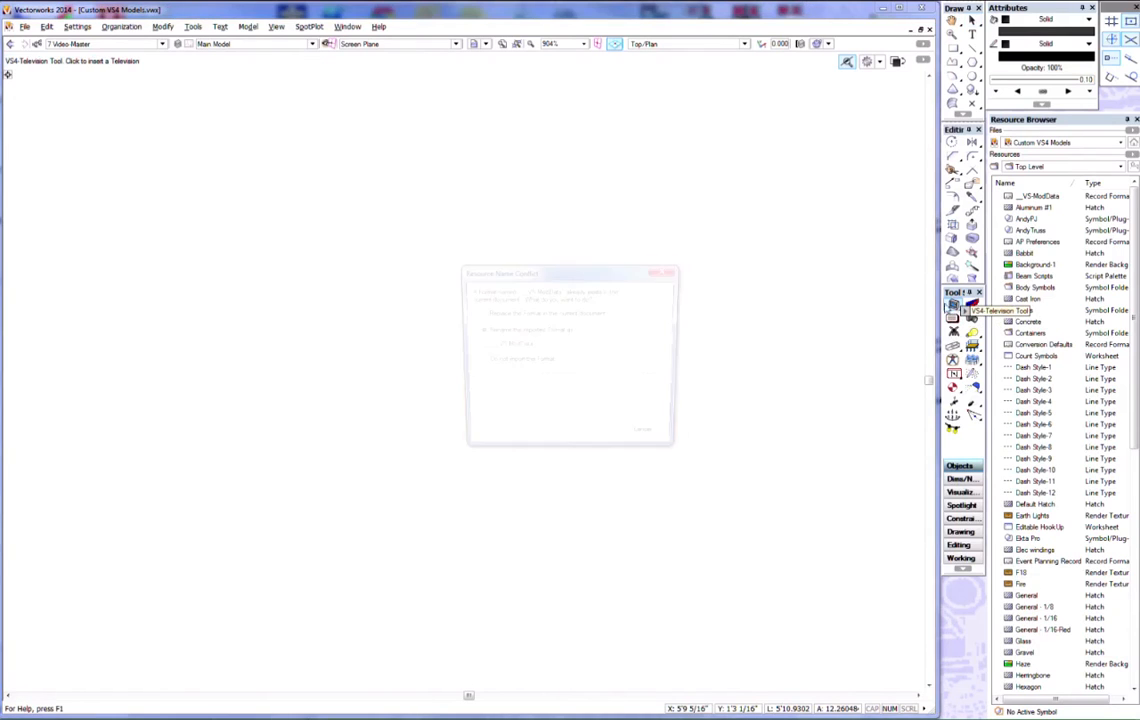
left_click(505, 362)
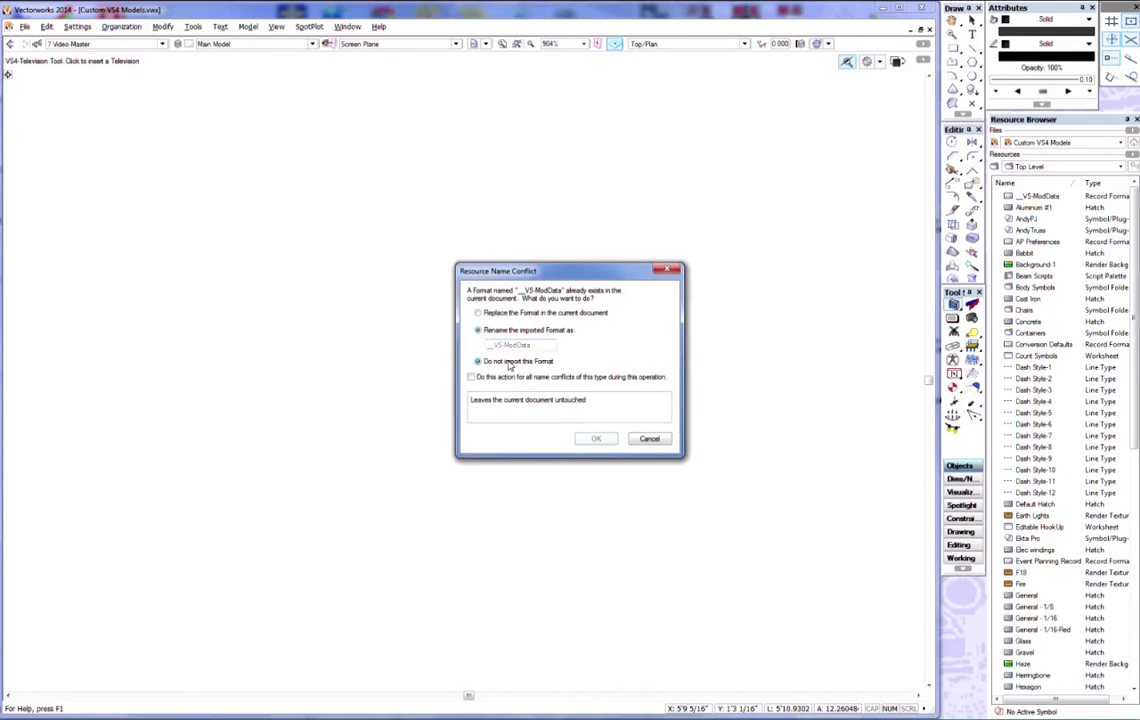
left_click(595, 438)
left_click(462, 372)
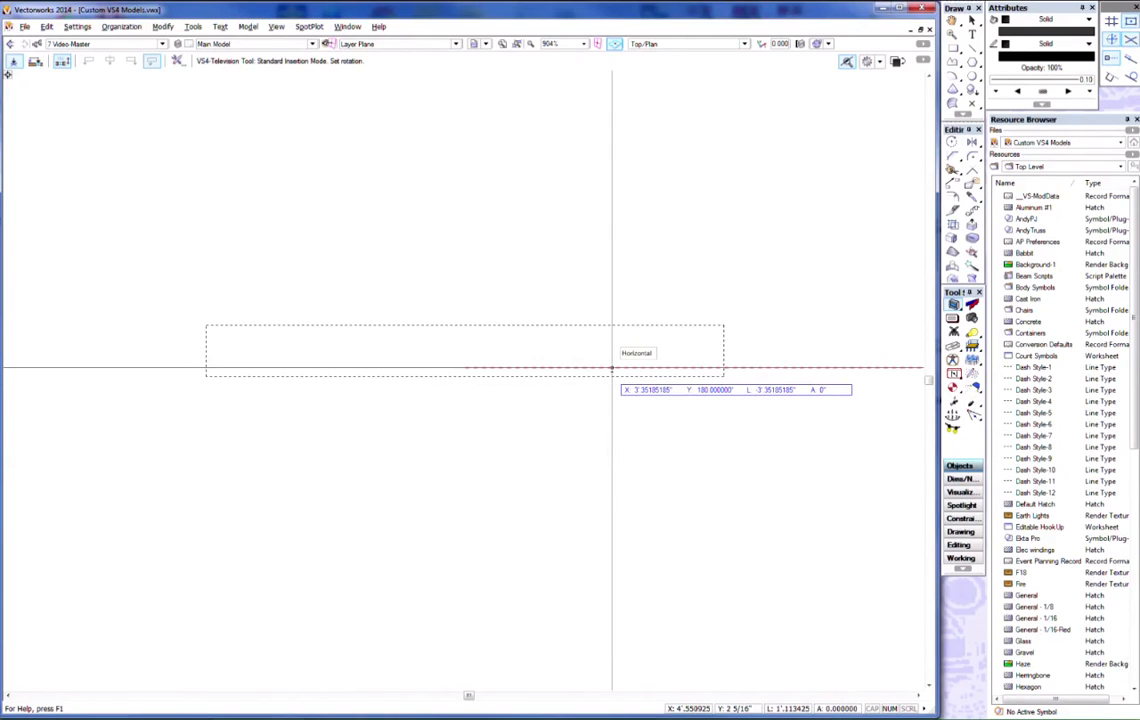
left_click(612, 368)
left_click(478, 361)
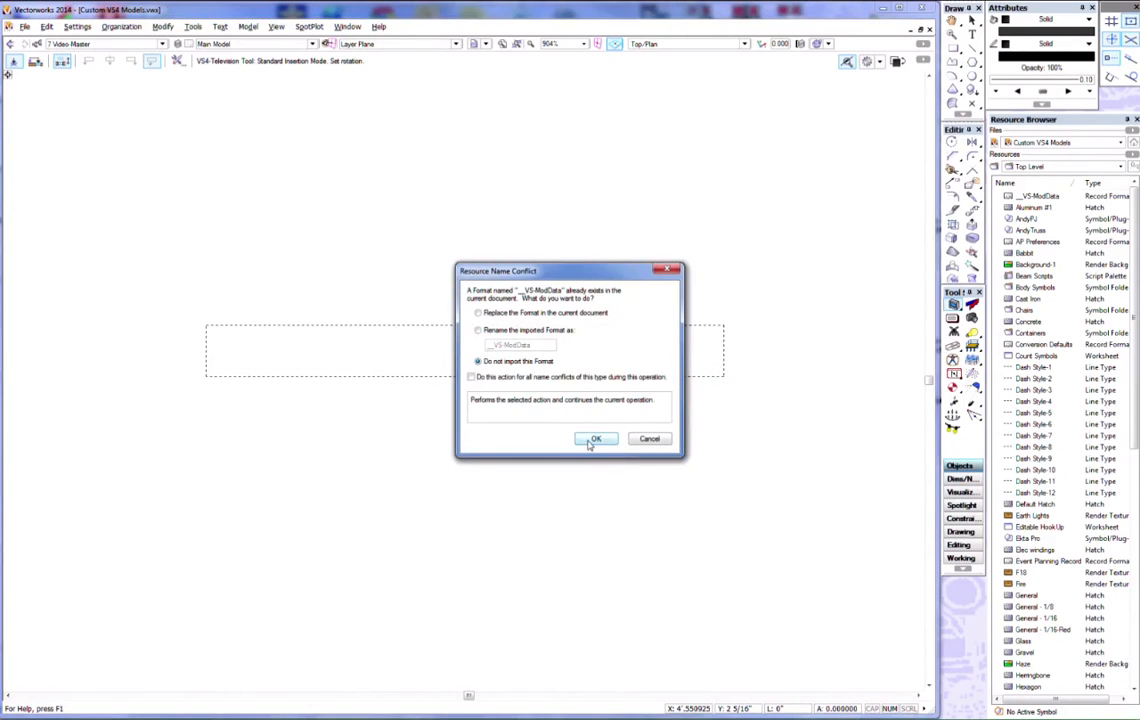
left_click(593, 440)
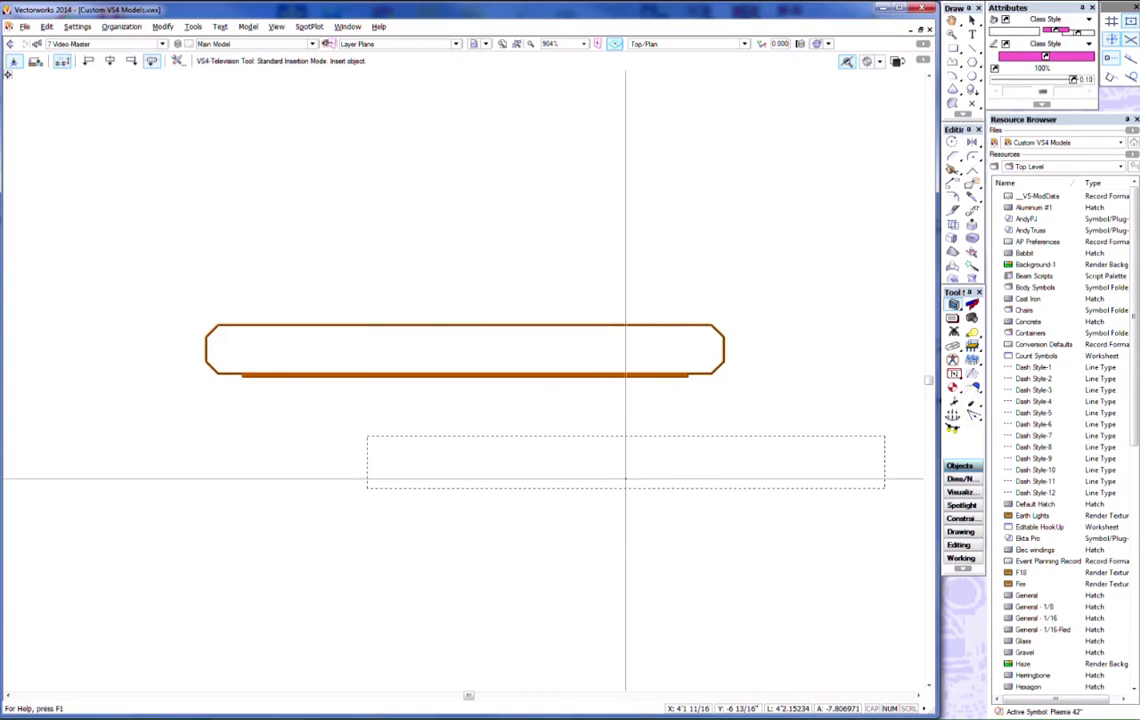
Show the television in right isometric view with its shape properties and set its casing to AndyTV
key("x")
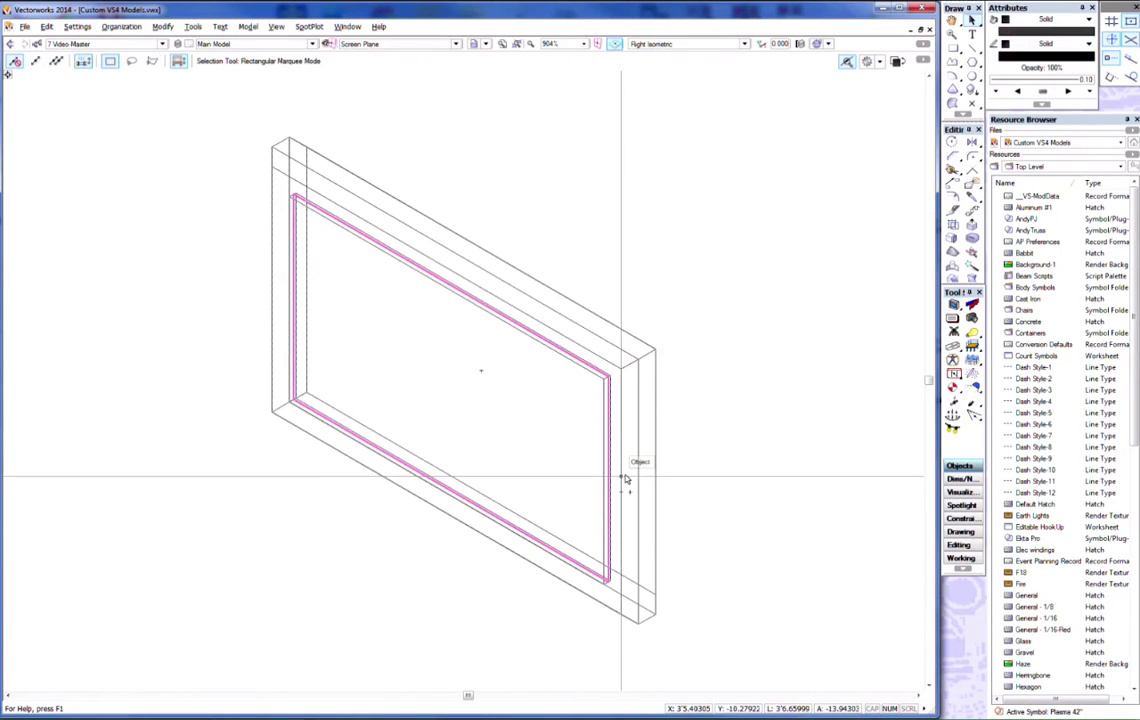
left_click(626, 480)
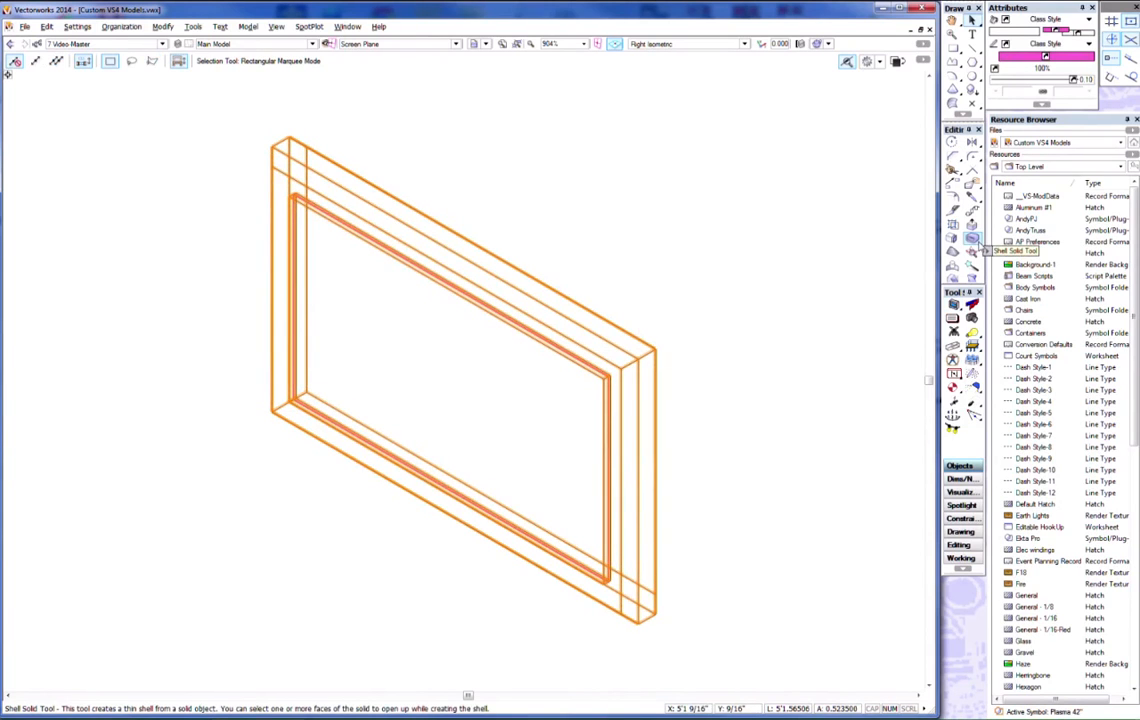
key("ctrl+r")
key("ctrl+i")
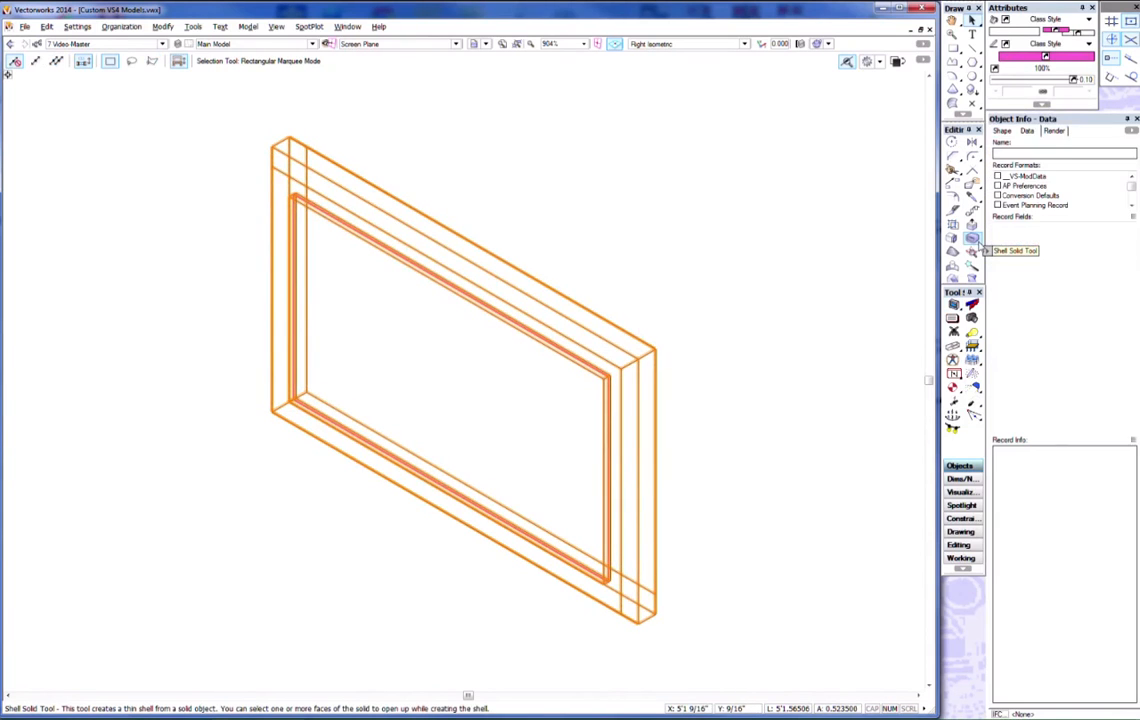
left_click(1002, 131)
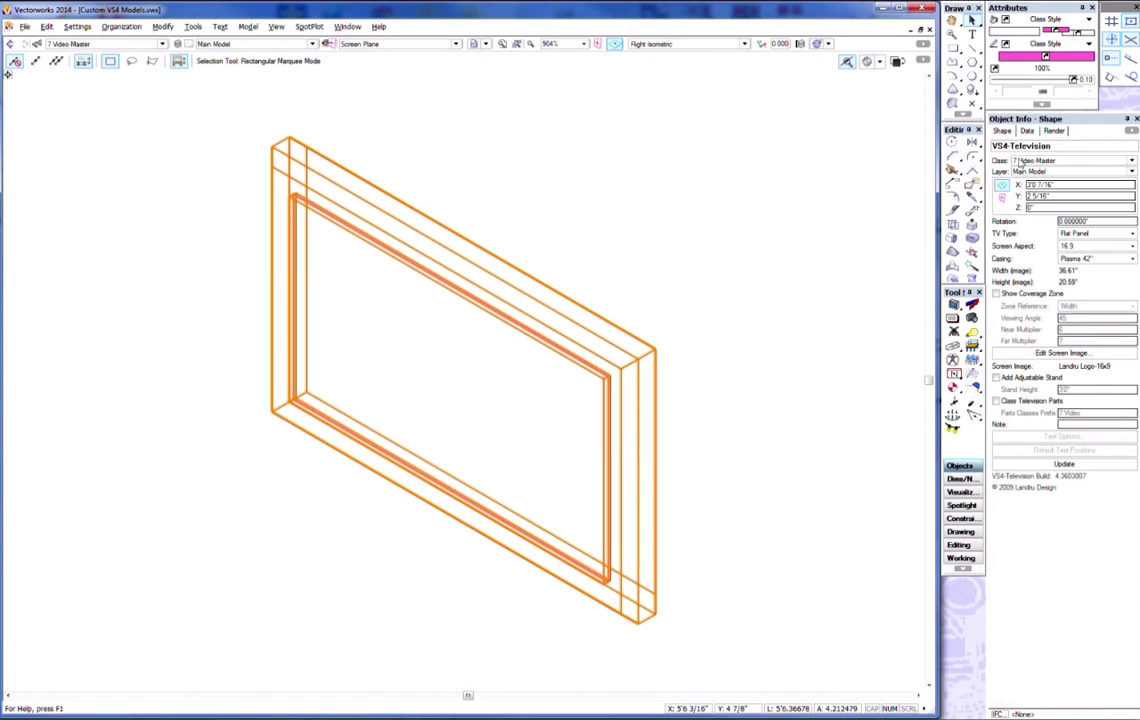
left_click(1131, 259)
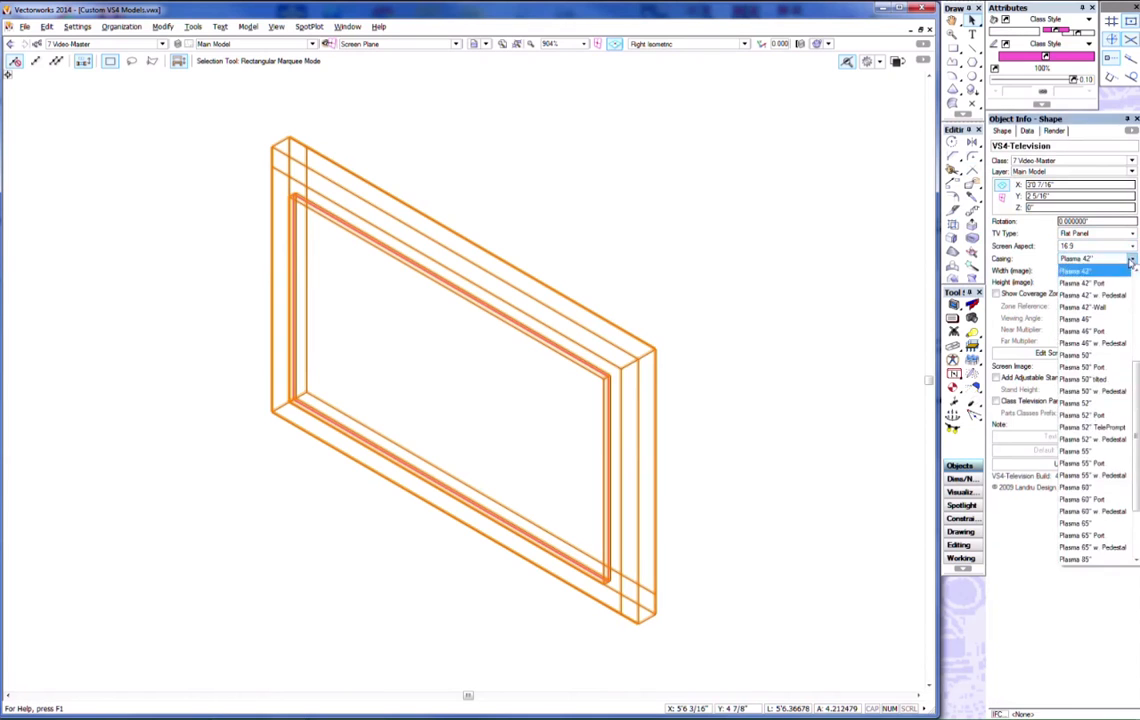
scroll(1088, 277, "up", 4)
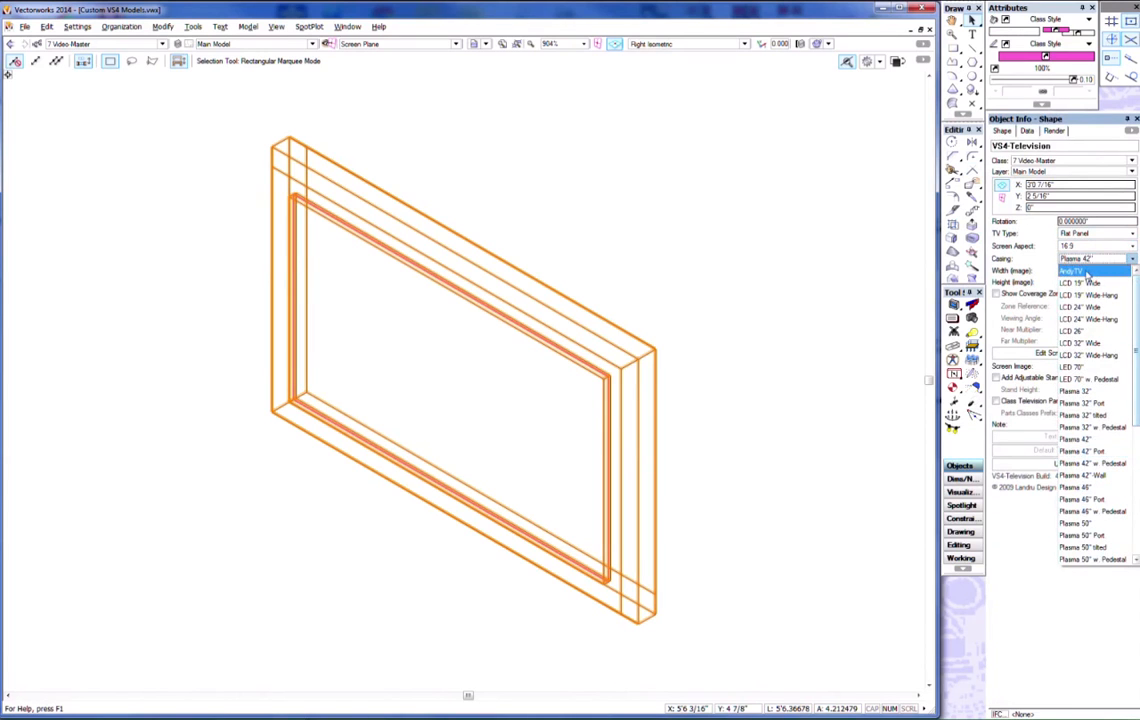
left_click(1087, 272)
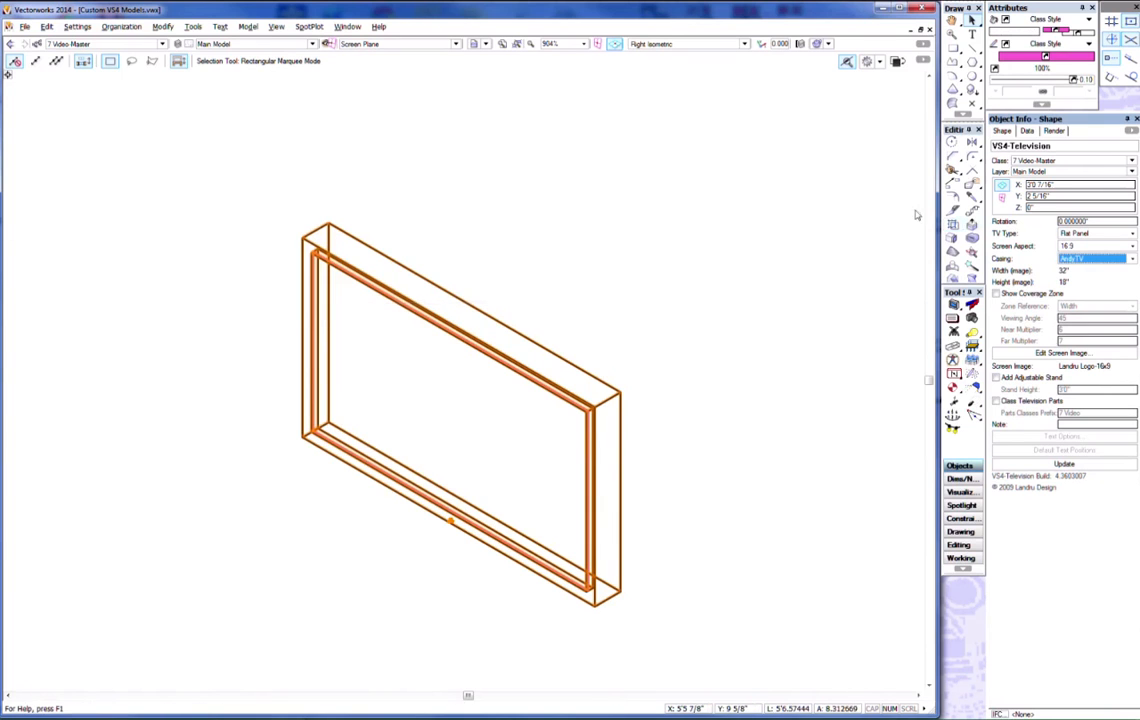
Render the AndyTV television in Final Quality Renderworks and delete it from the drawing
left_click(485, 243)
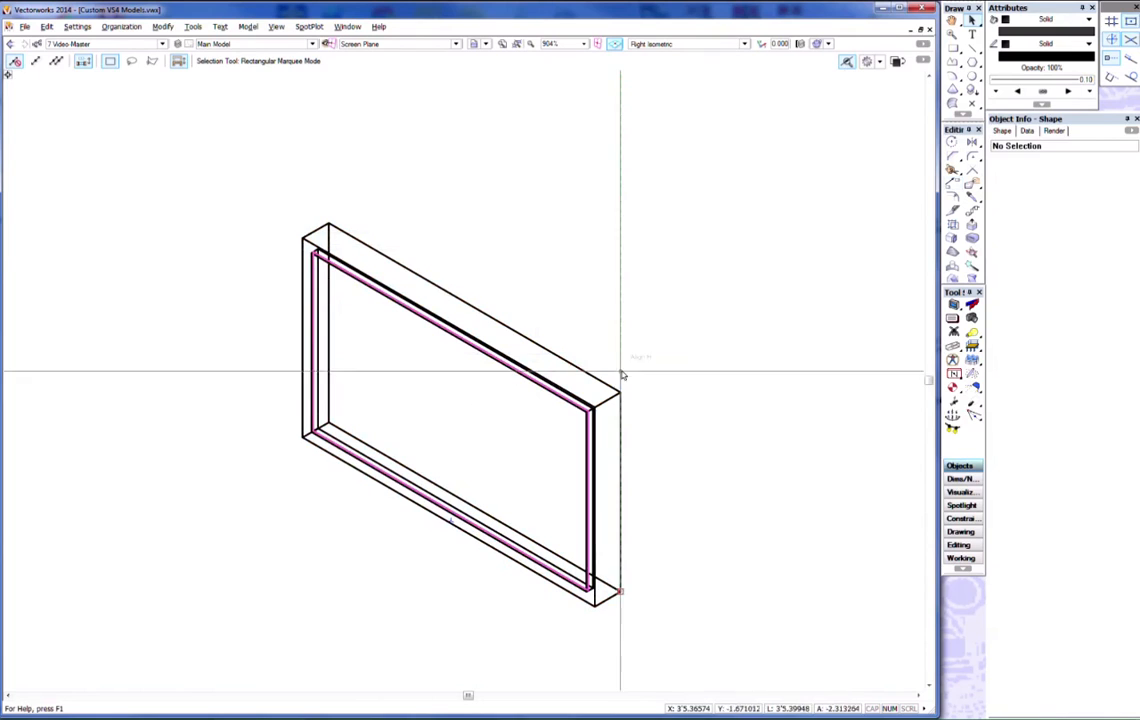
left_click(828, 47)
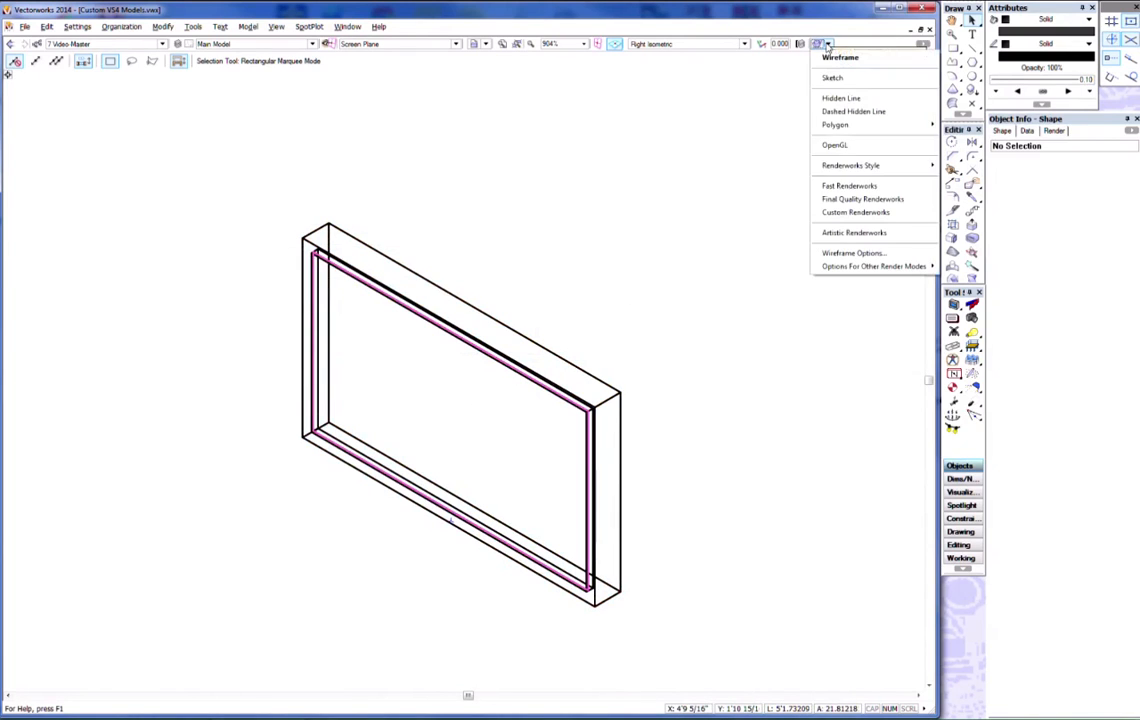
left_click(829, 200)
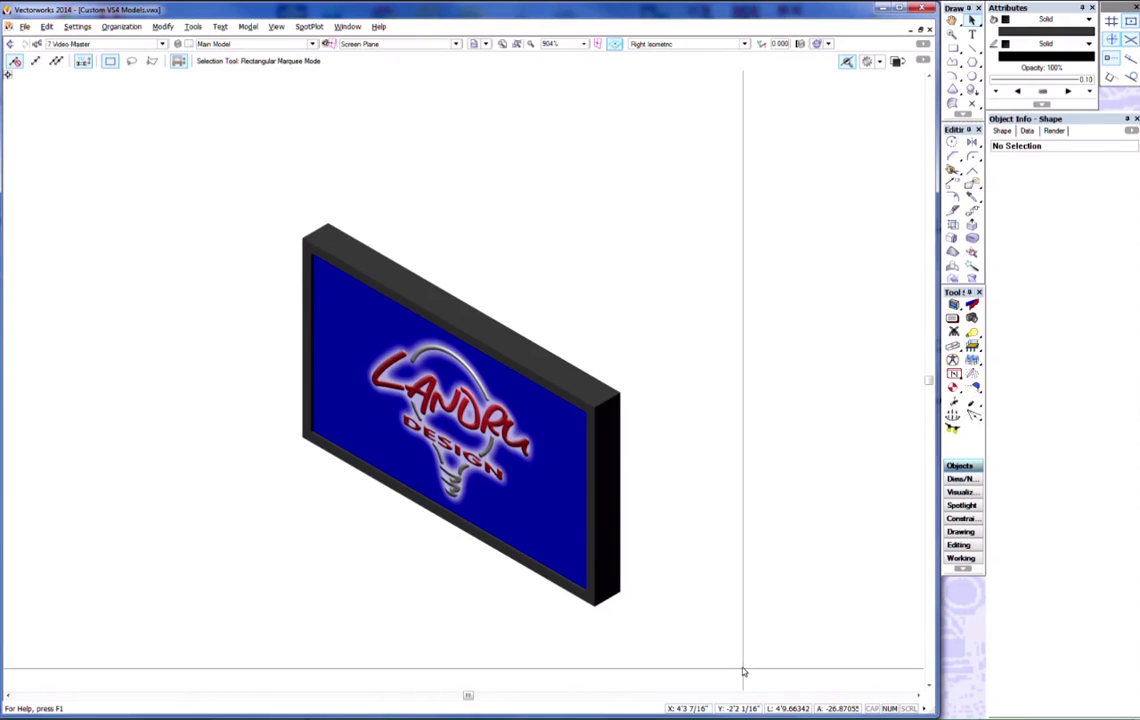
left_click(608, 594)
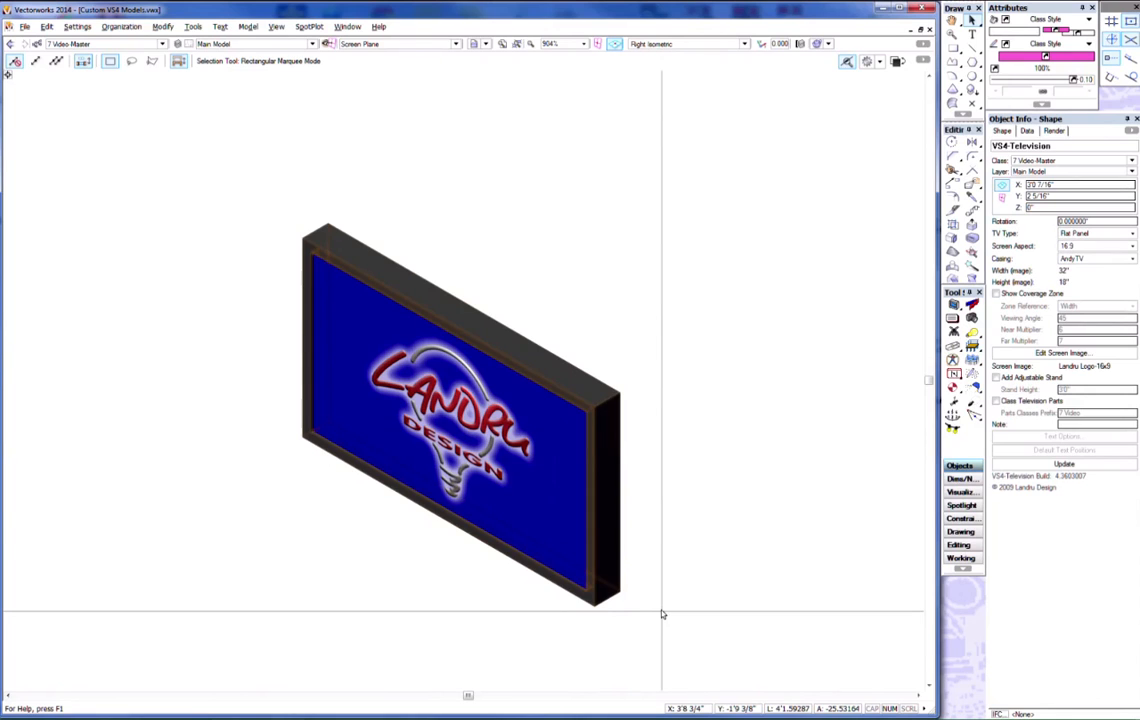
key("Delete")
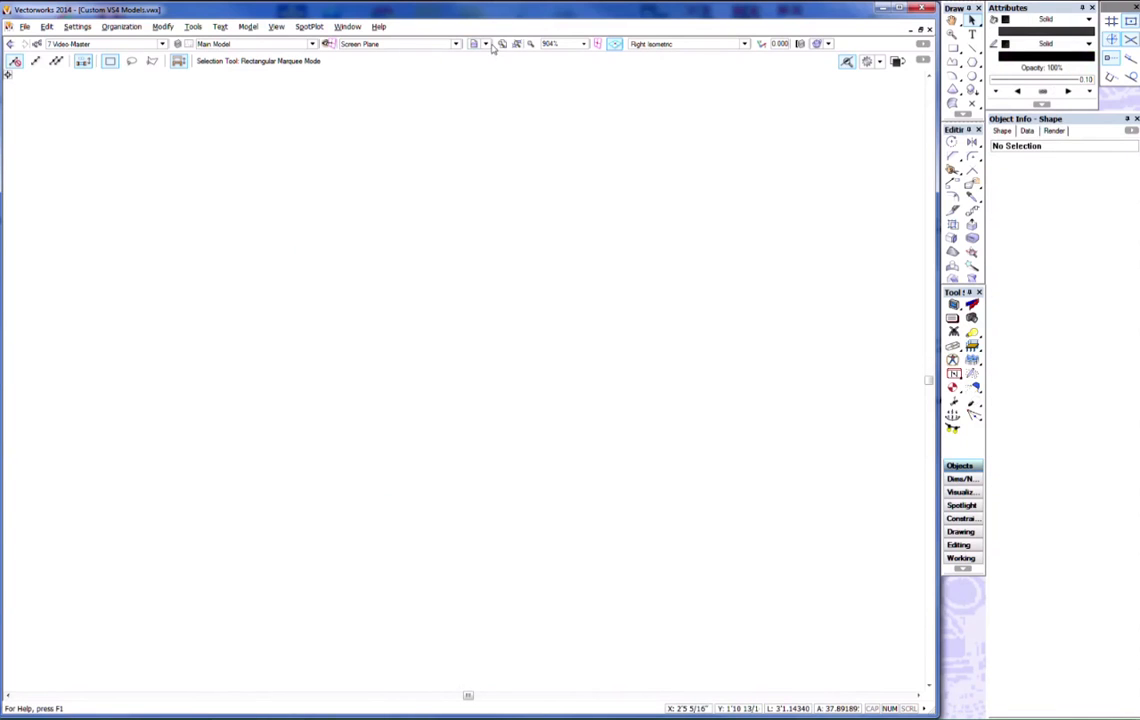
Review the saved view 3a - Projector Fields and switch to the saved view 3b - Projector Construction
left_click(485, 44)
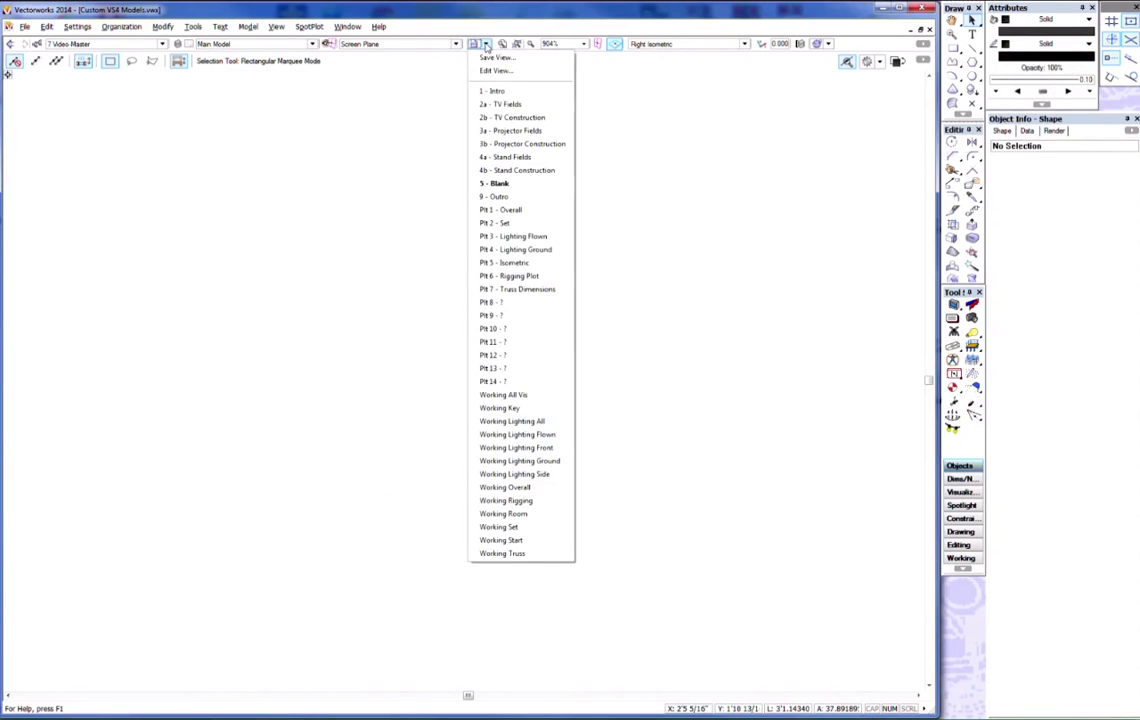
left_click(508, 133)
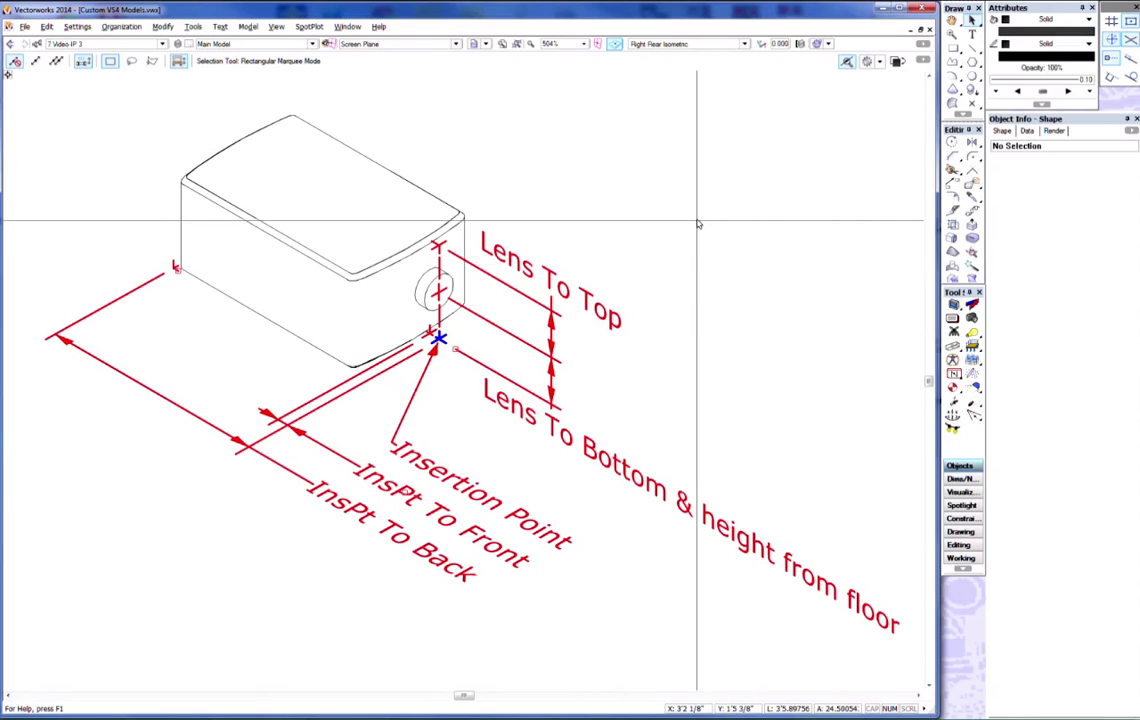
left_click(486, 44)
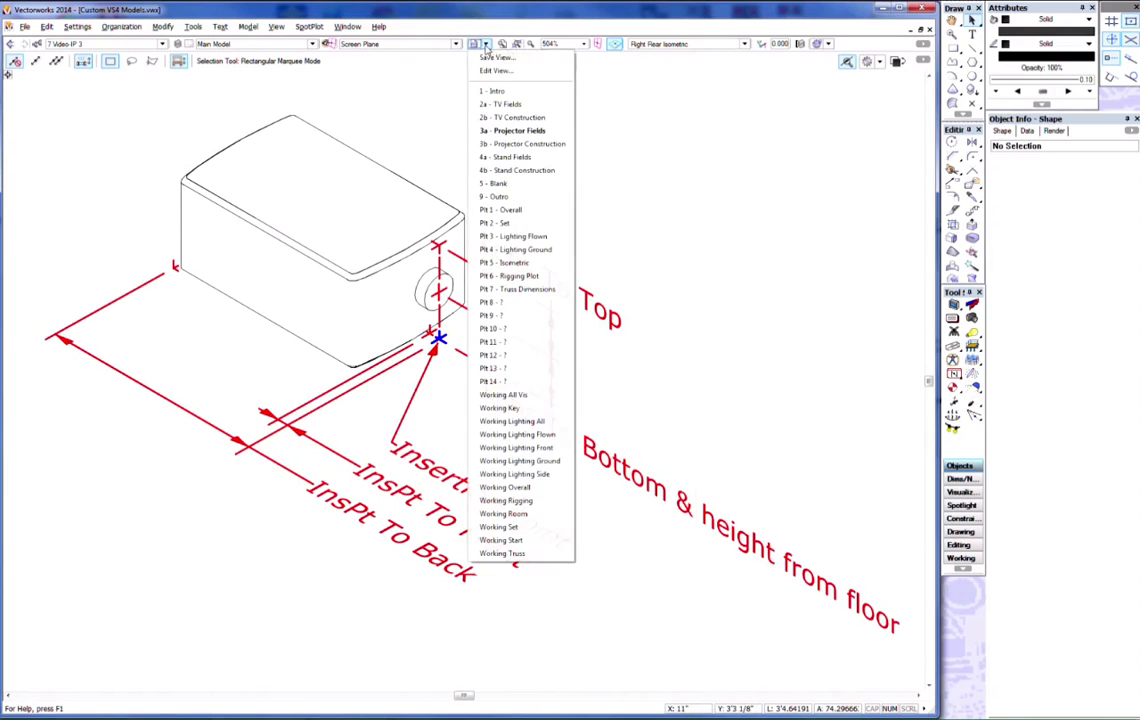
left_click(500, 143)
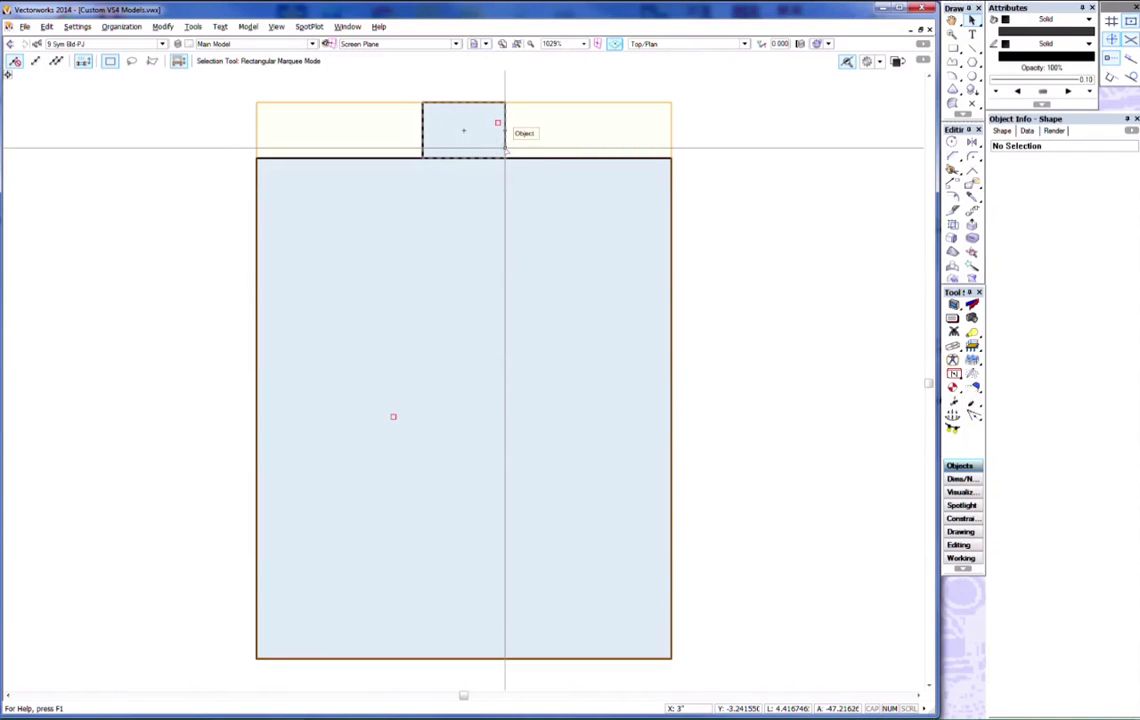
Open the 3D component of the AndyPJ projector symbol for editing in right isometric view and show its record formats
left_click(463, 407)
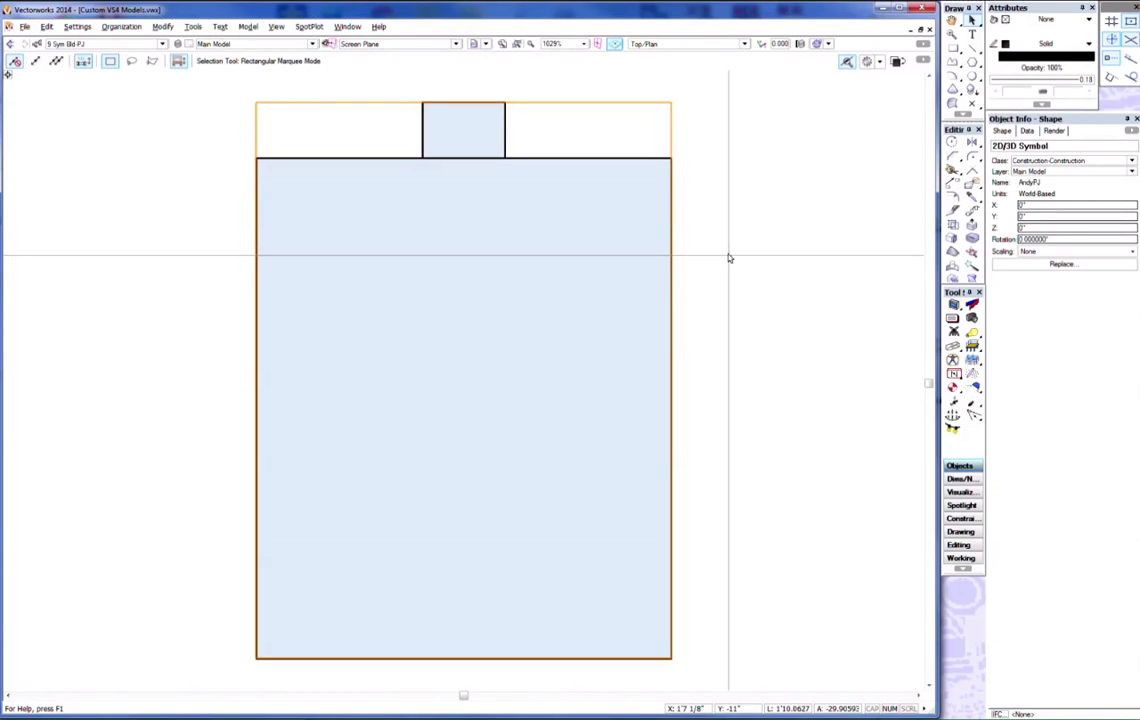
key("ctrl+minus")
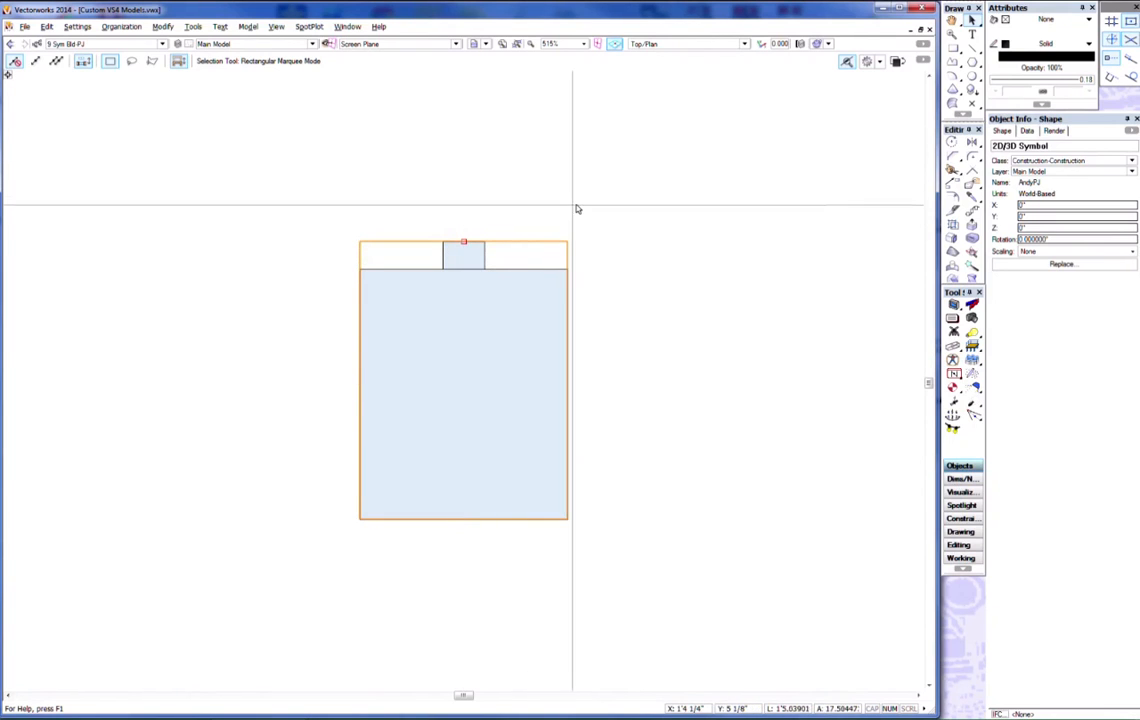
key("3")
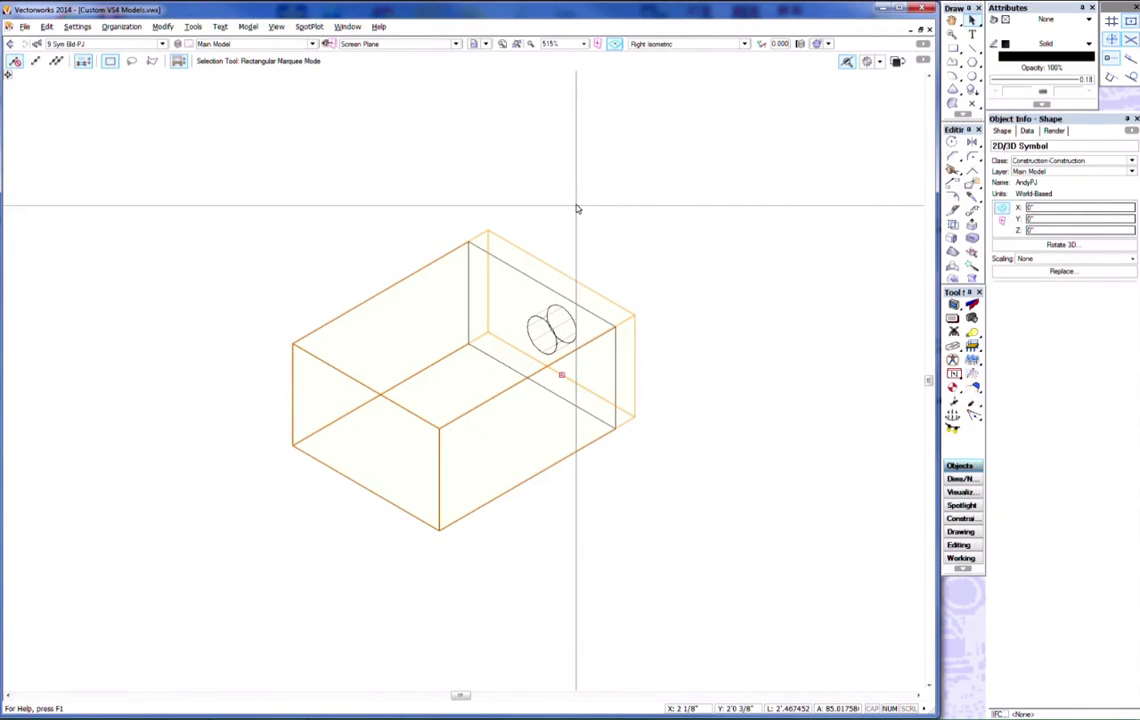
left_click(594, 202)
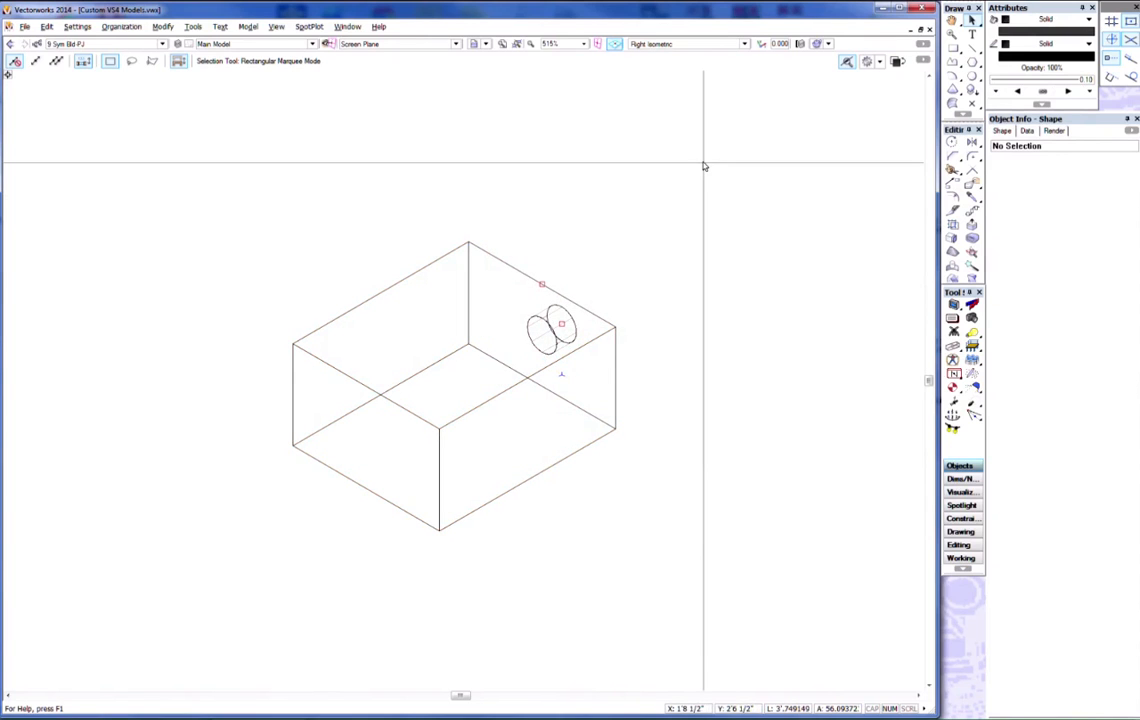
double_click(616, 336)
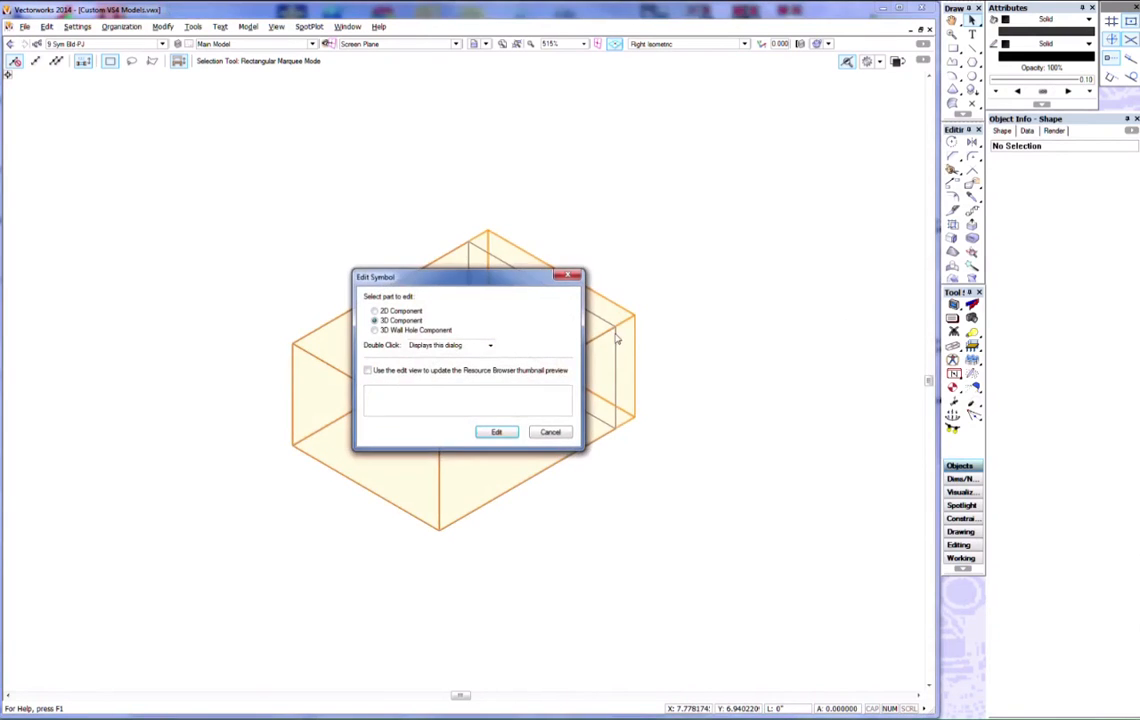
left_click(497, 432)
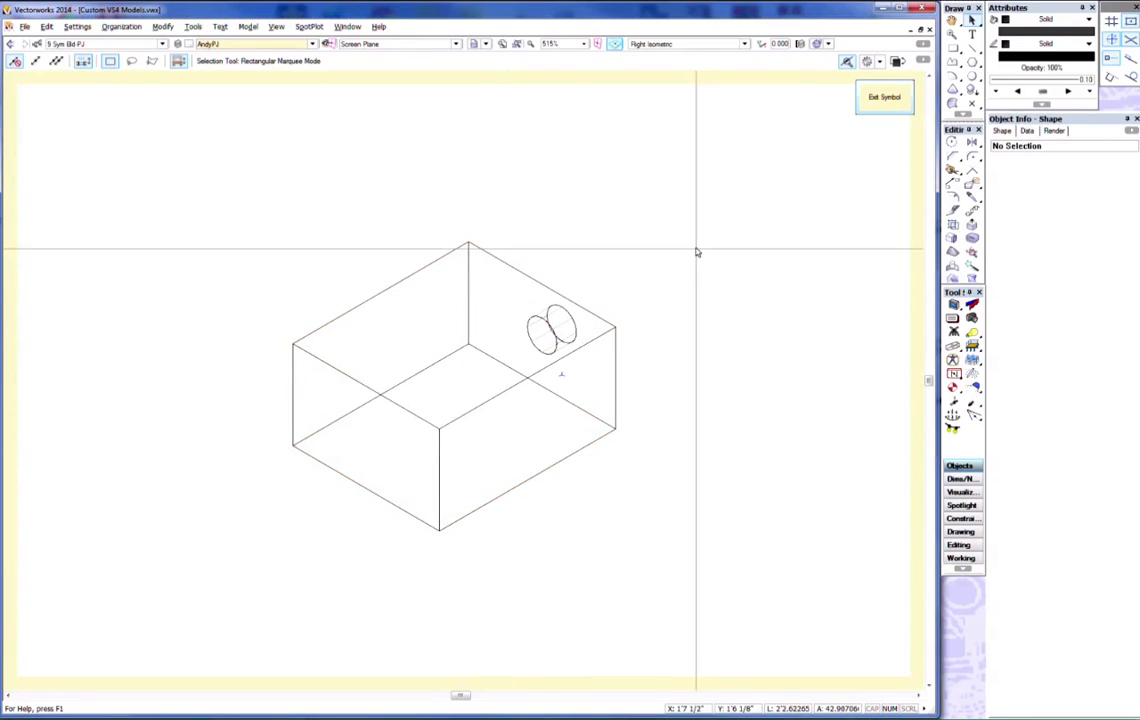
left_click(1032, 135)
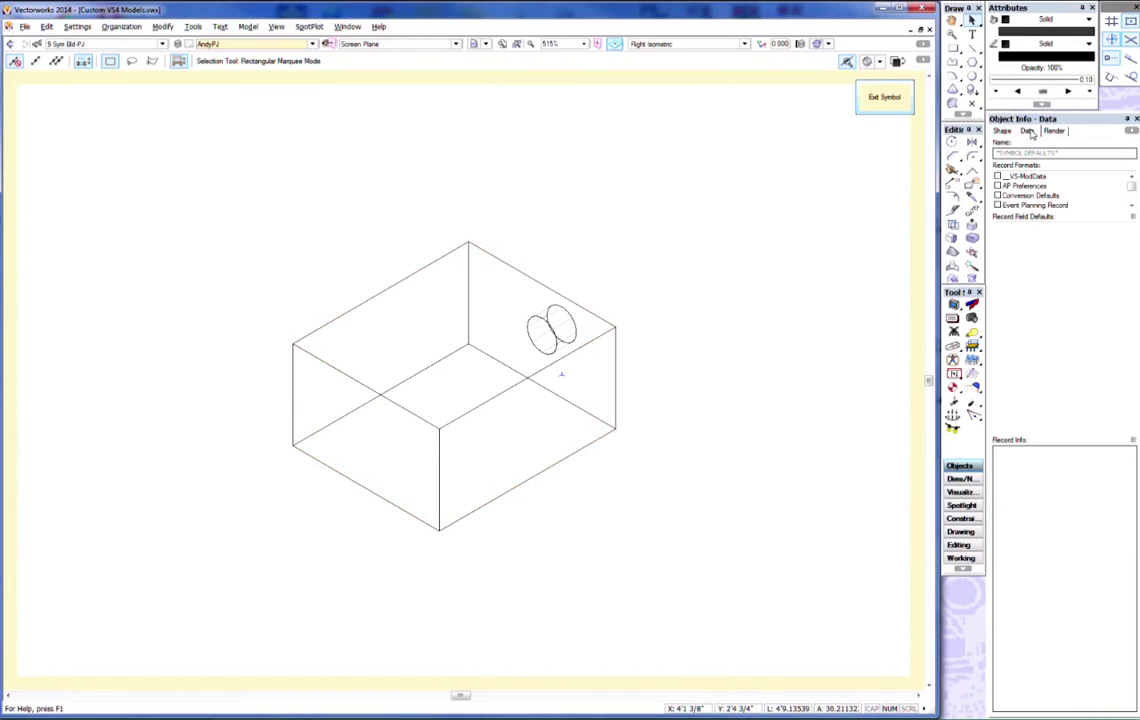
Attach the __VS-ModData record to the AndyPJ symbol defaults and set its type field to PROJECTOR
left_click(996, 176)
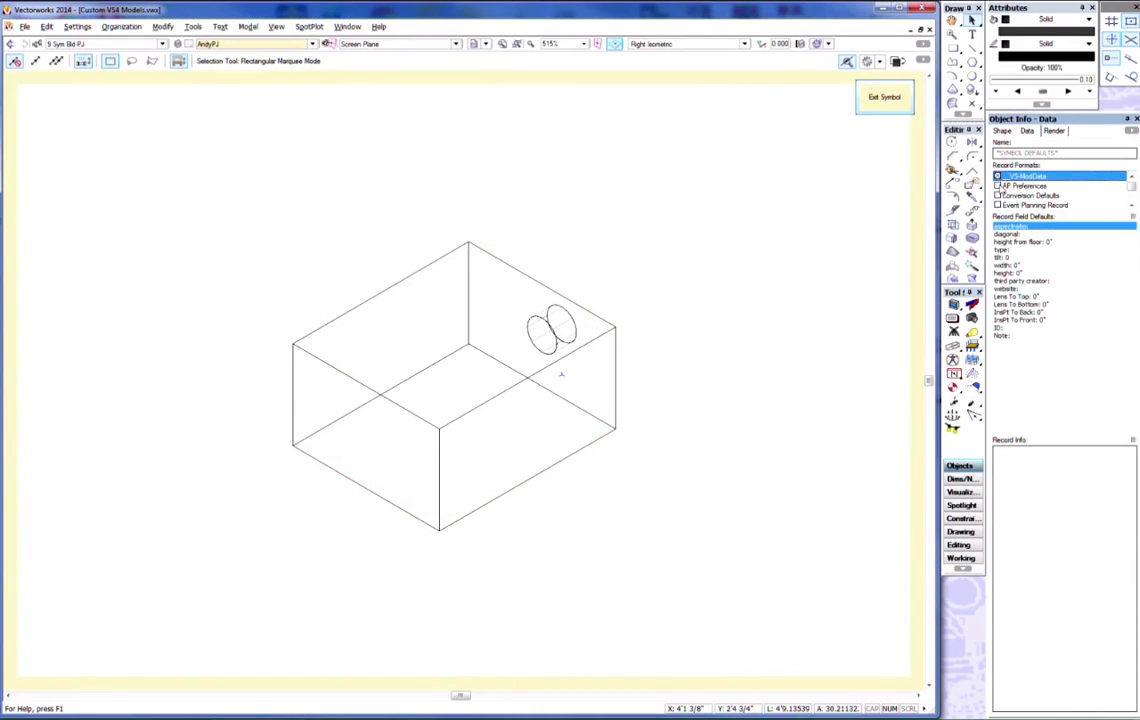
left_click(1003, 249)
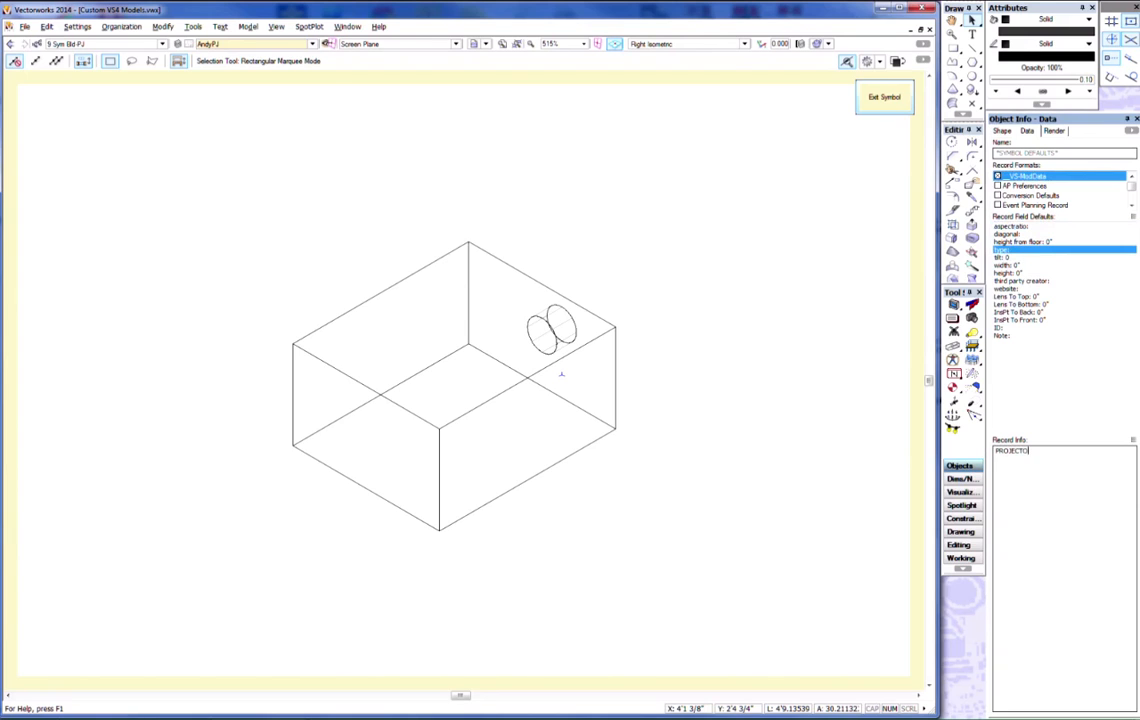
key("Return")
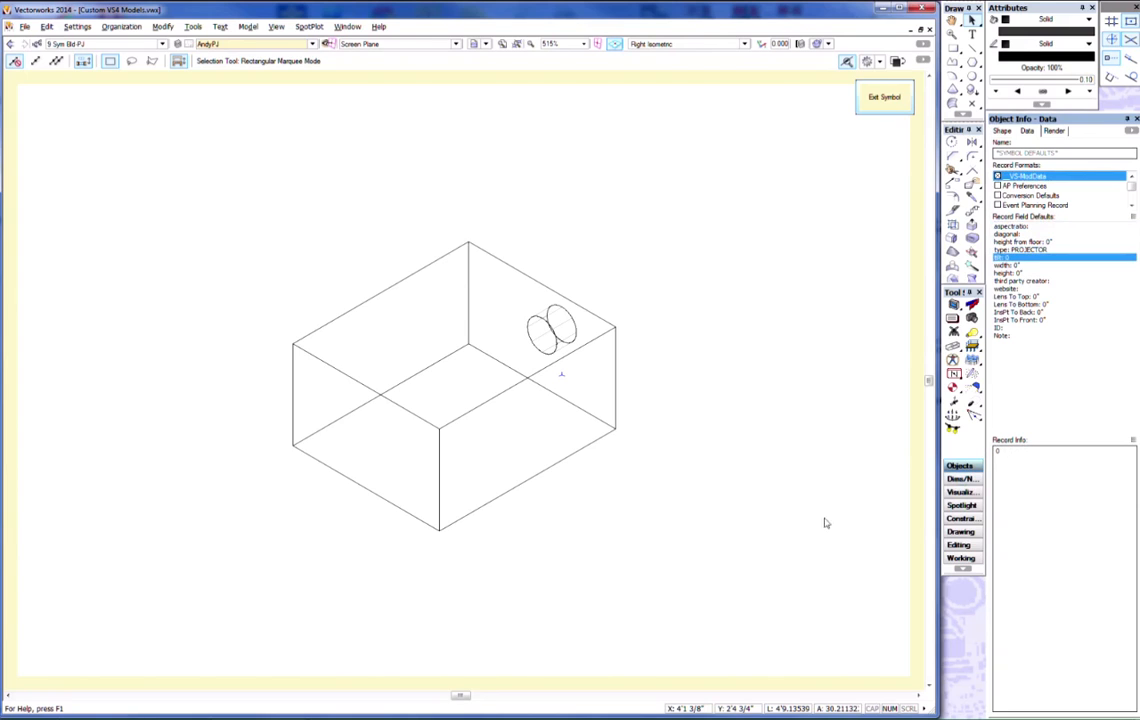
Measure from the insertion point to the lens centre in right view and set the record's height from floor to 9"
key("2")
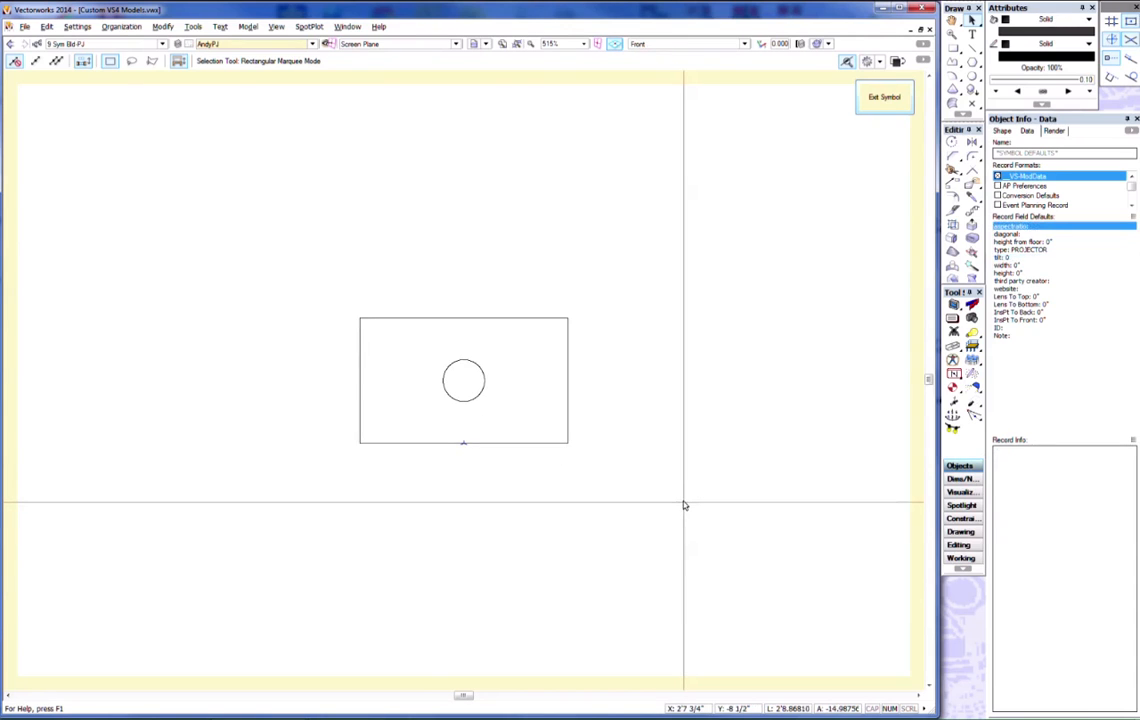
key("6")
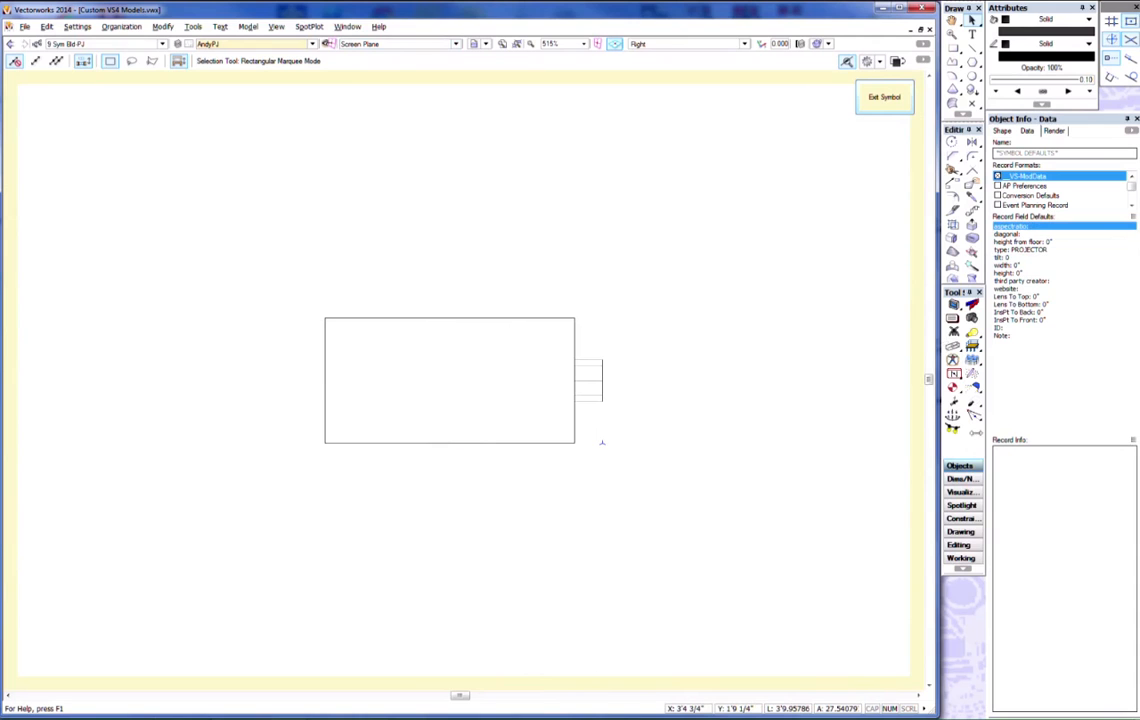
left_click(962, 480)
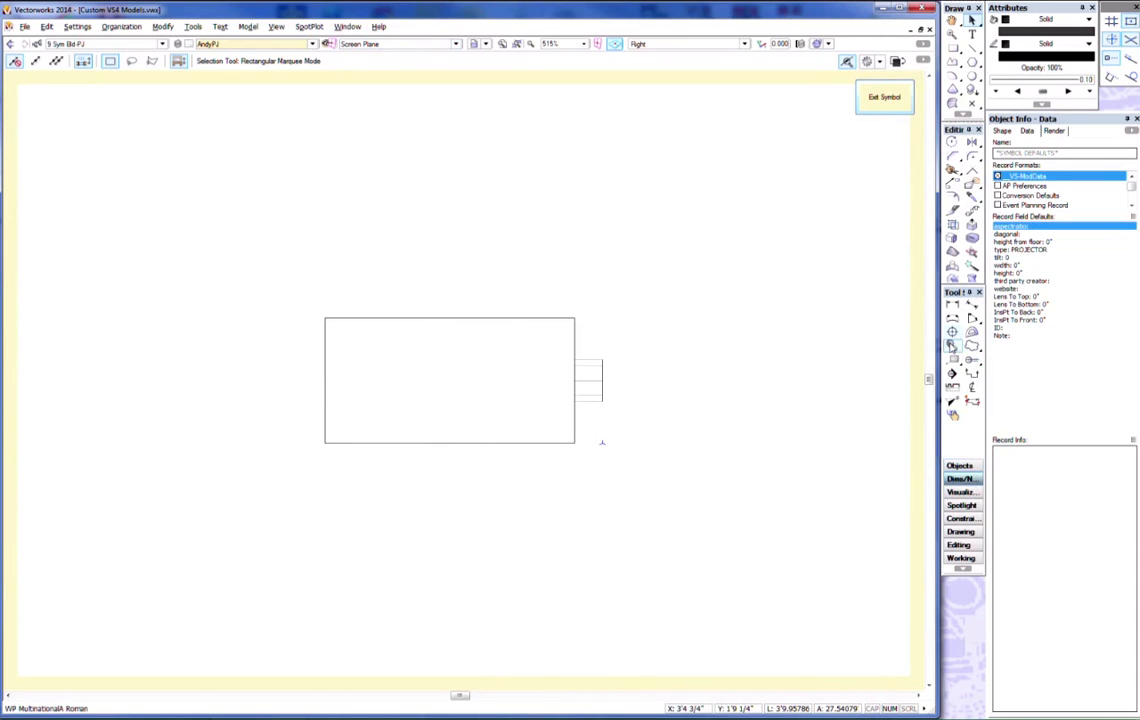
left_click(953, 345)
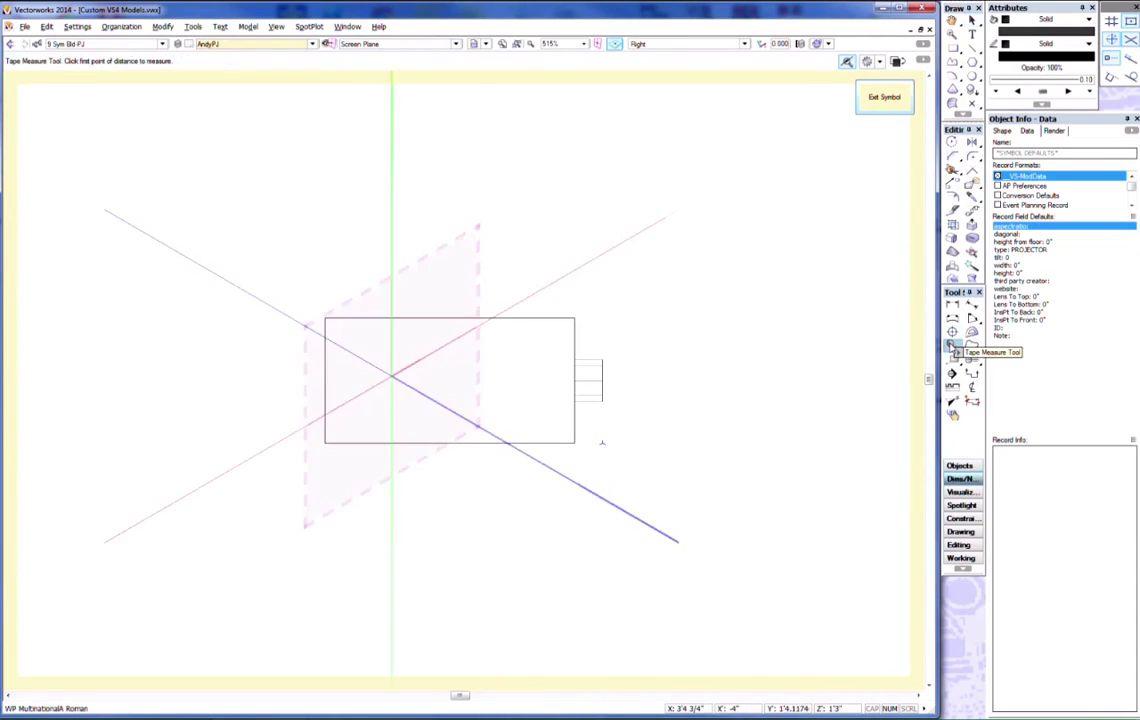
left_click(602, 443)
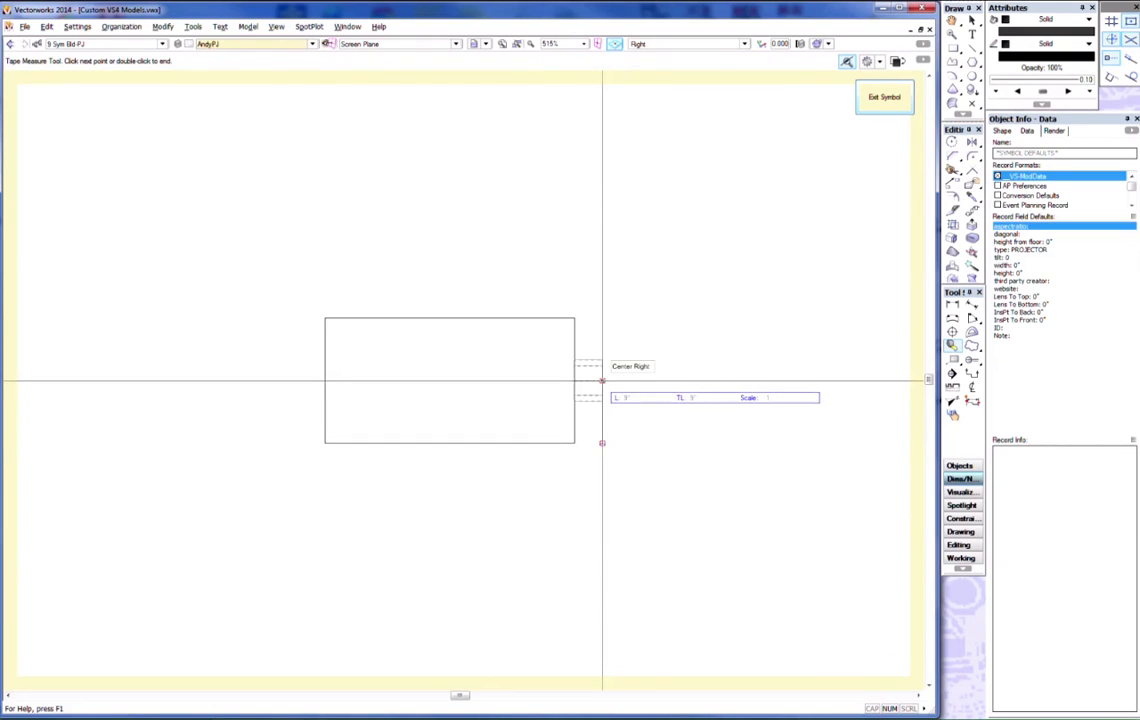
key("x")
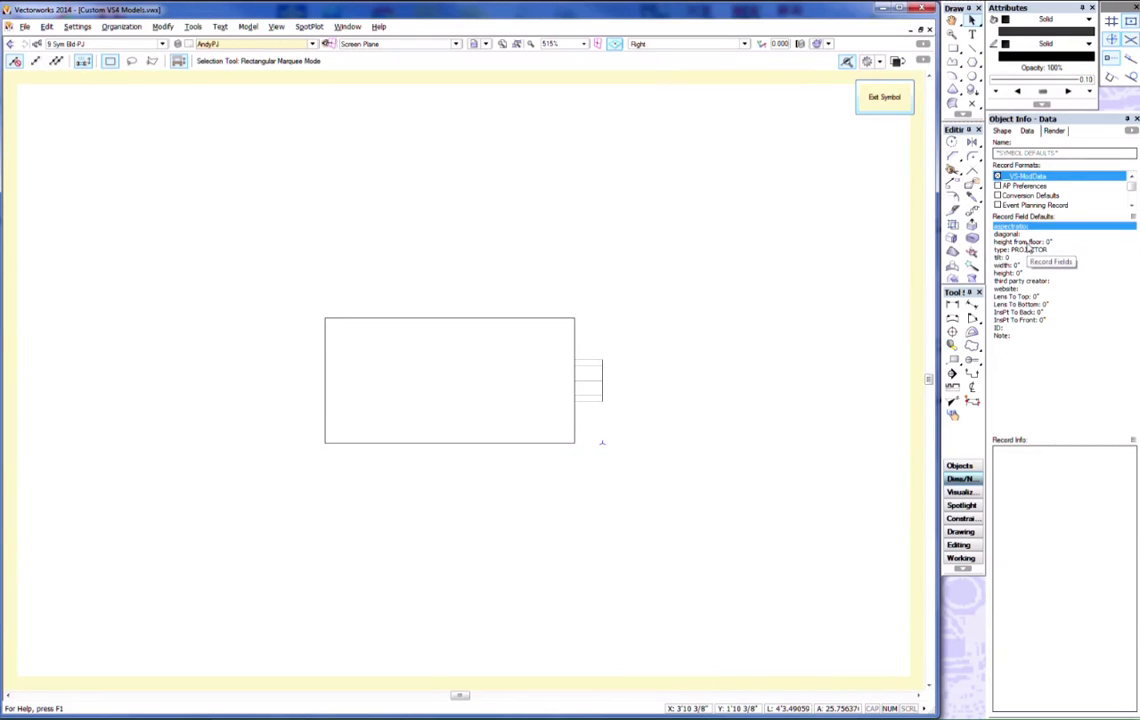
left_click(1028, 243)
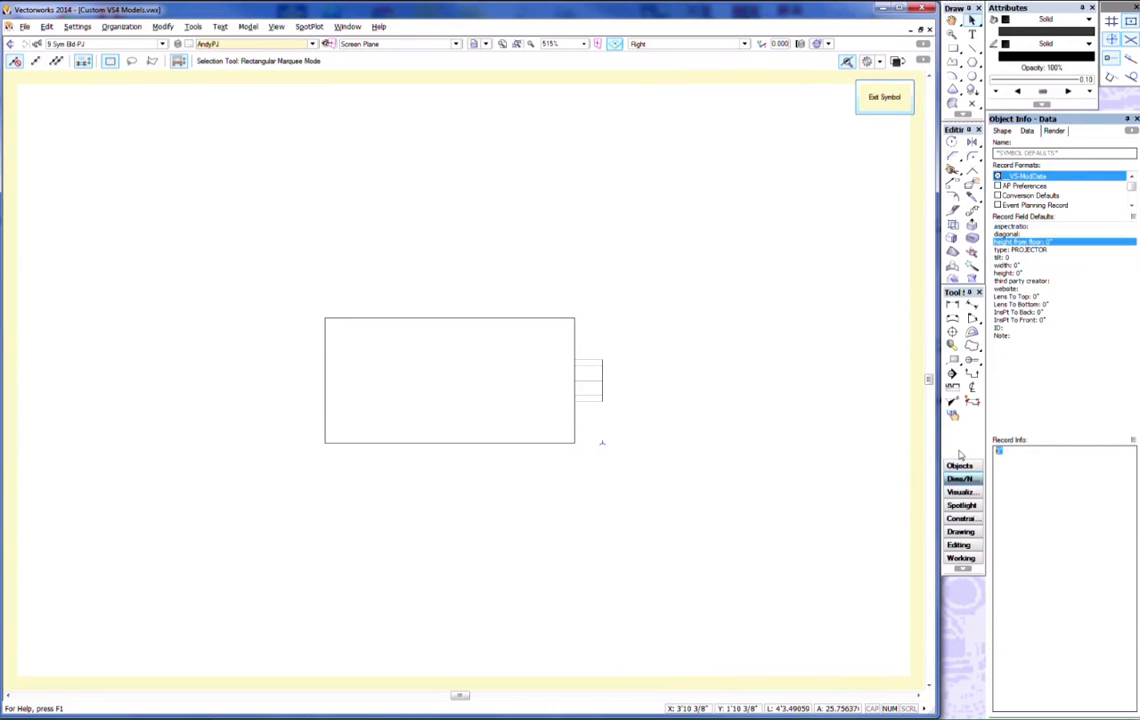
type("9")
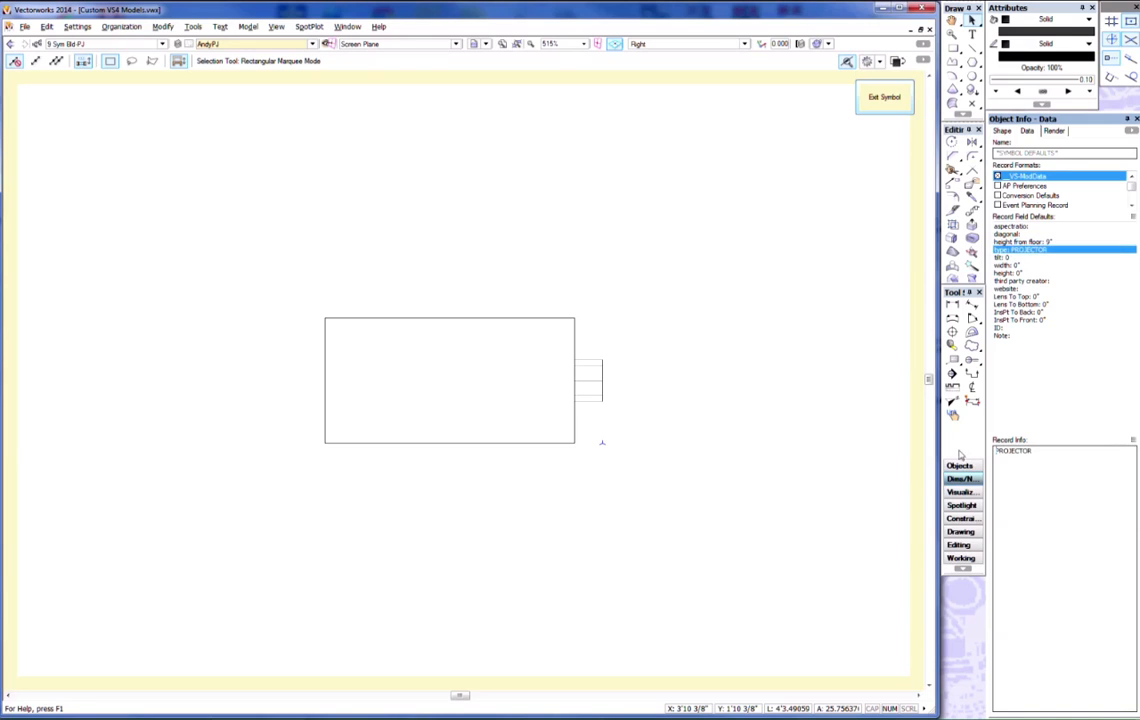
Set the record's Lens To Bottom and Lens To Top fields to 9" each
left_click(1025, 304)
type("9")
key("Tab")
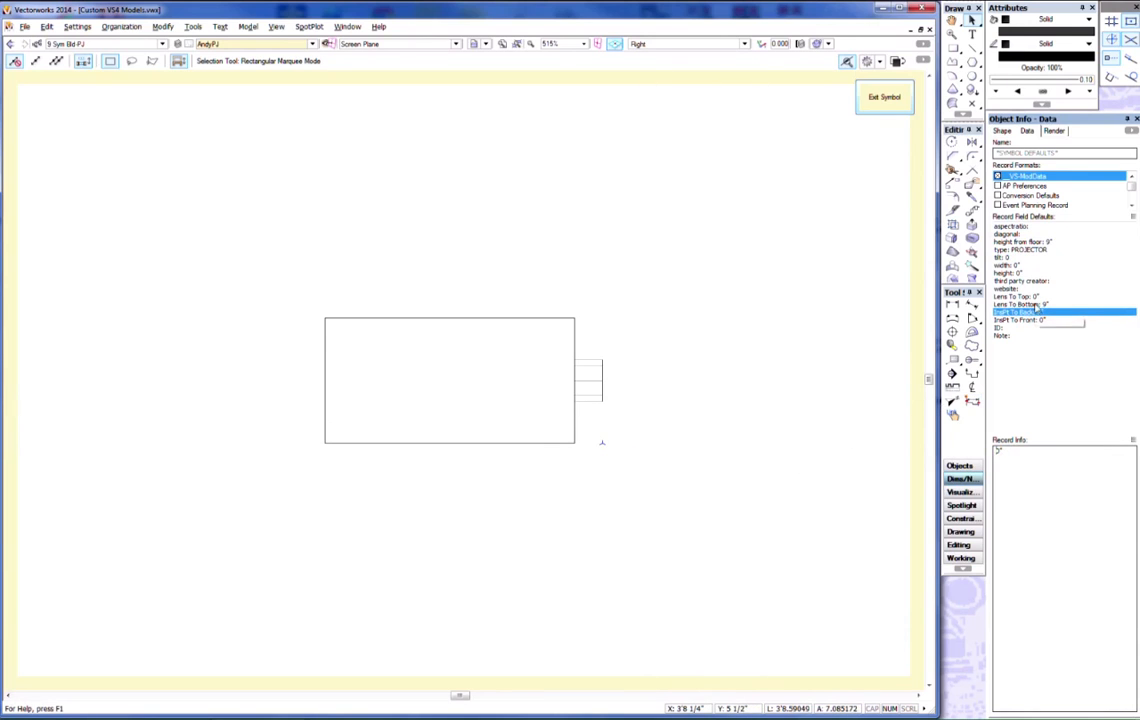
left_click(1018, 296)
type("9")
key("Tab")
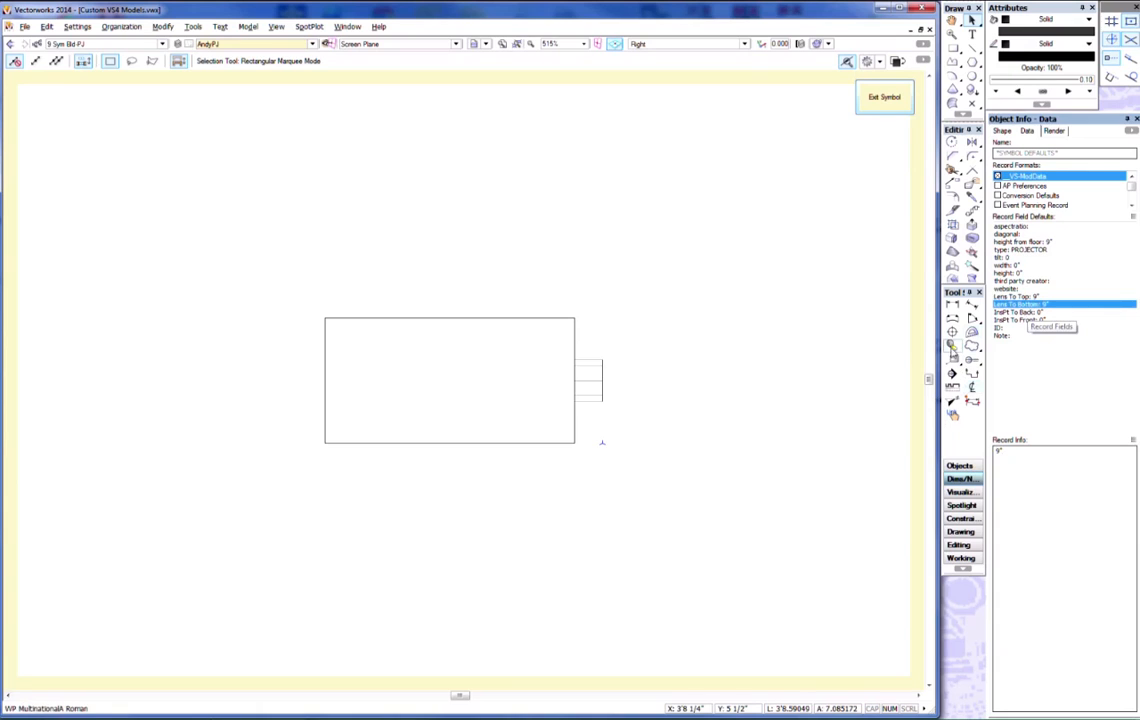
Measure from the insertion point to the projector's back, and set InsPt To Back to 40" and InsPt To Front to 4"
left_click(952, 345)
left_click(601, 443)
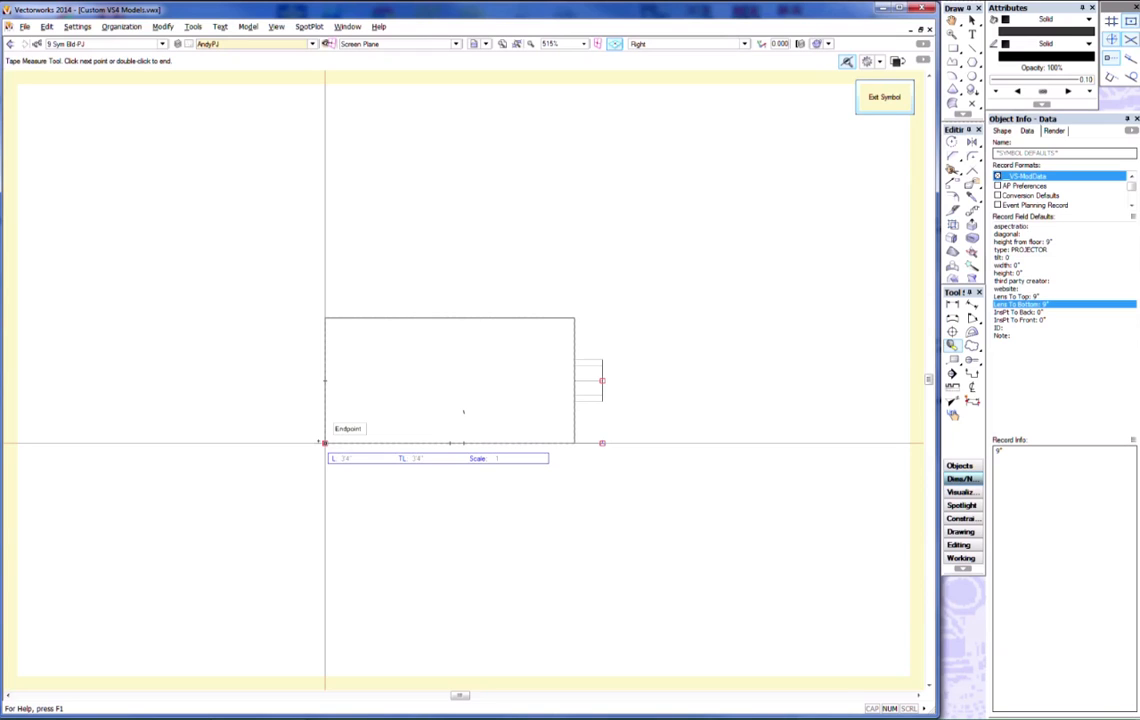
key("x")
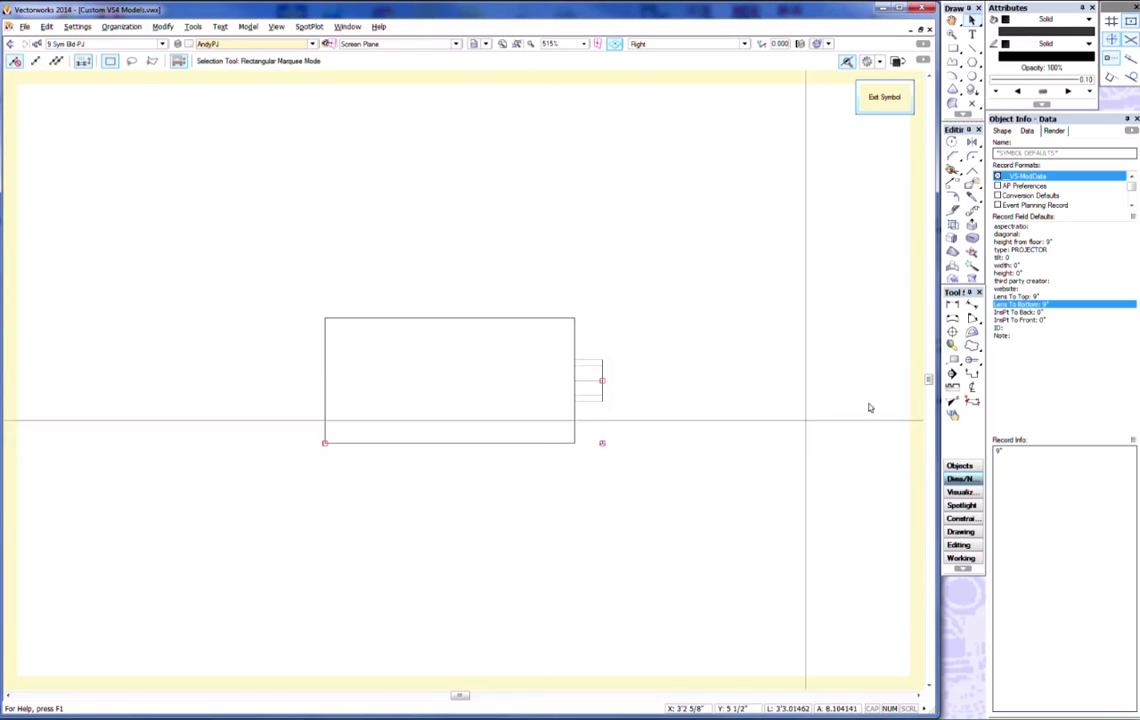
left_click(1030, 313)
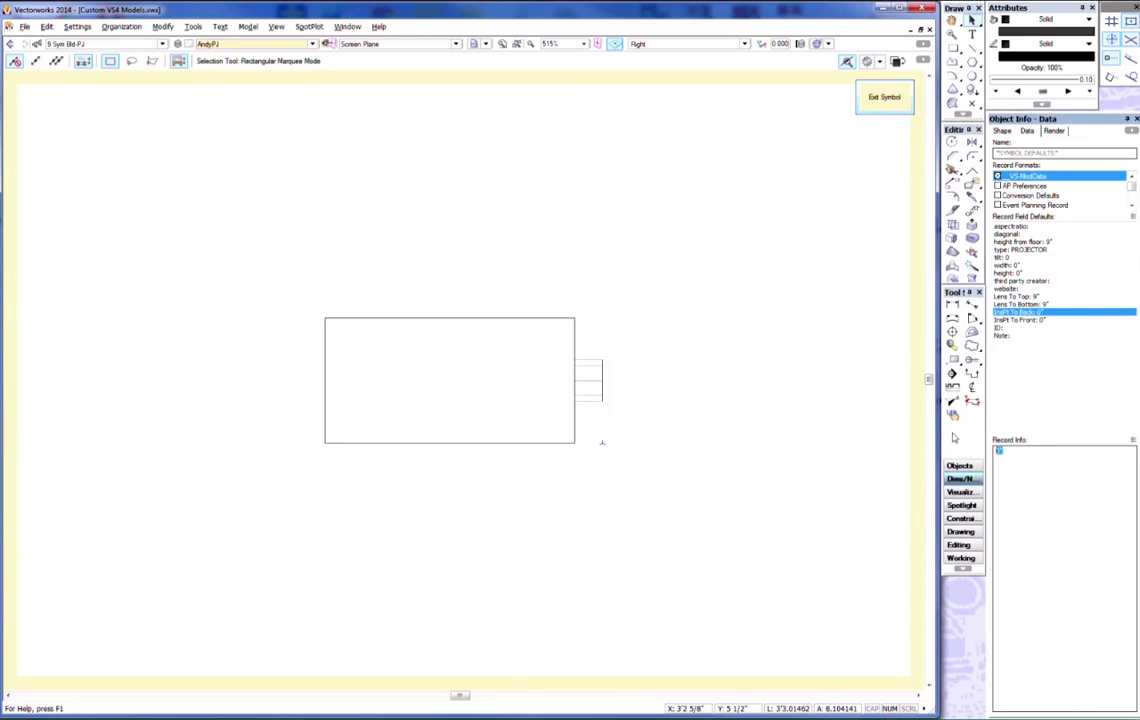
type("40")
key("Tab")
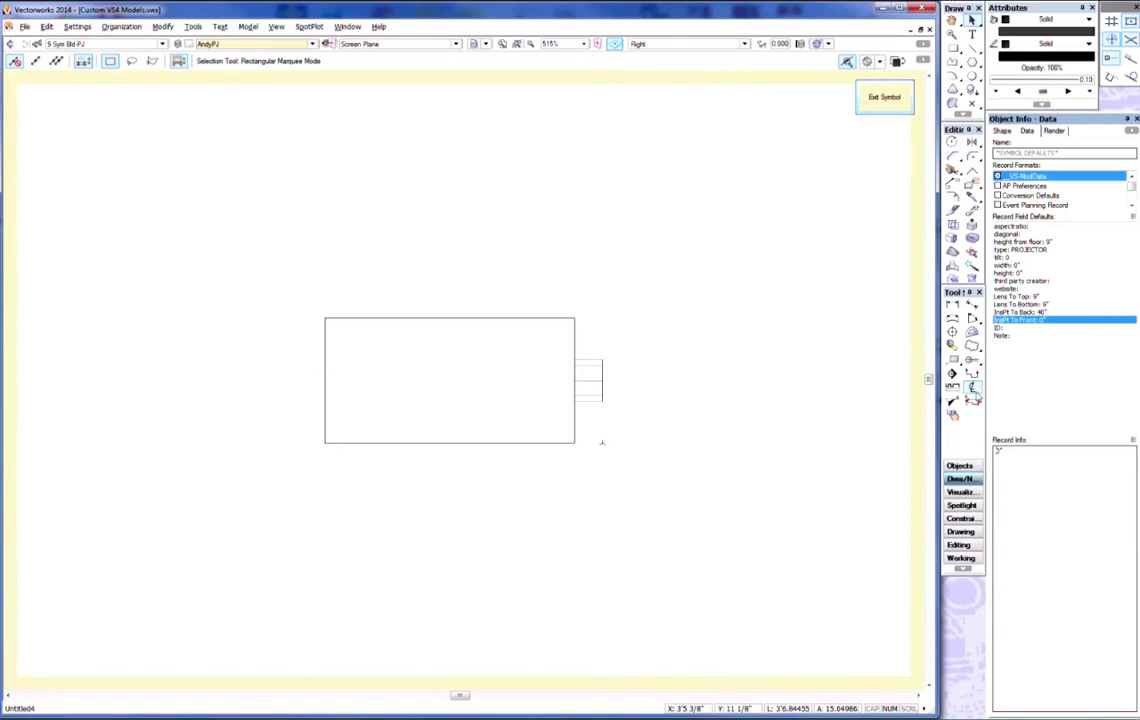
type("4")
key("Tab")
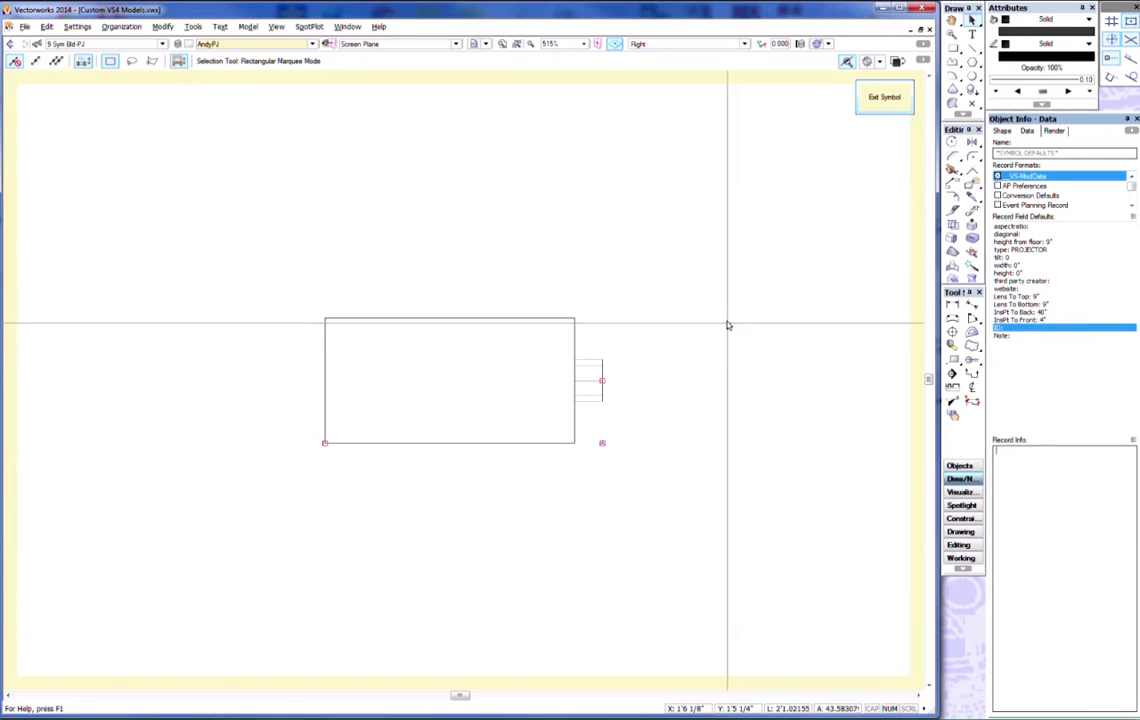
Check the coordinates of the 3D locus below the front of the lens in its shape properties
left_click(704, 527)
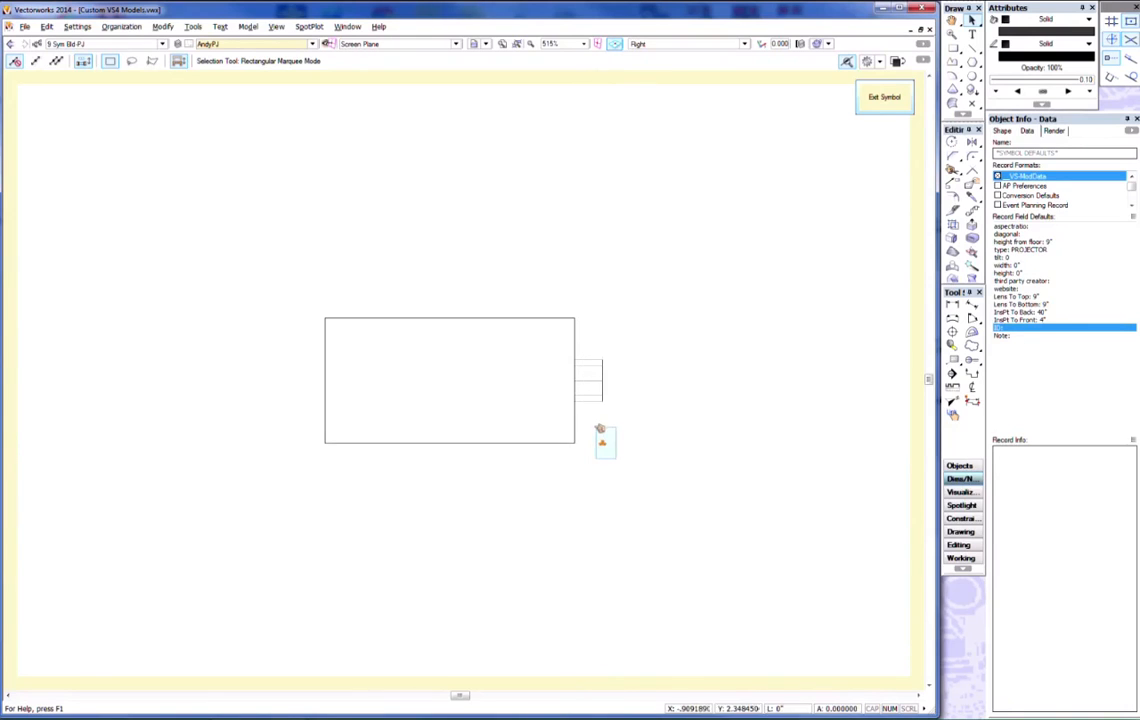
left_click(602, 443)
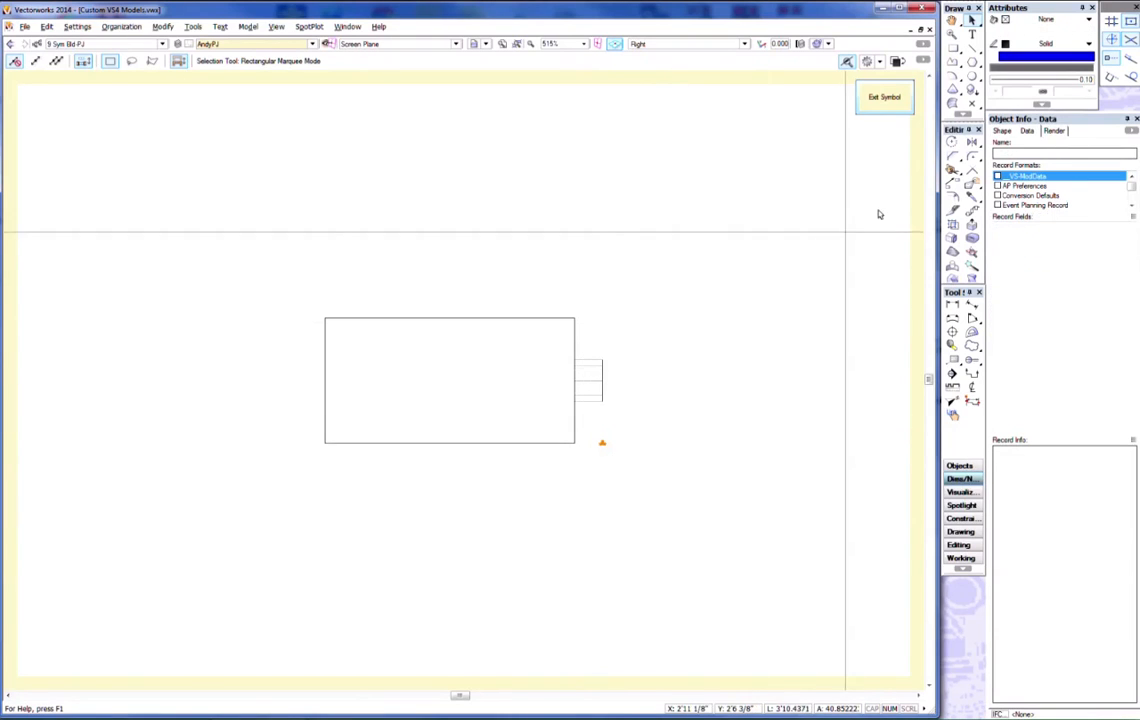
left_click(1002, 132)
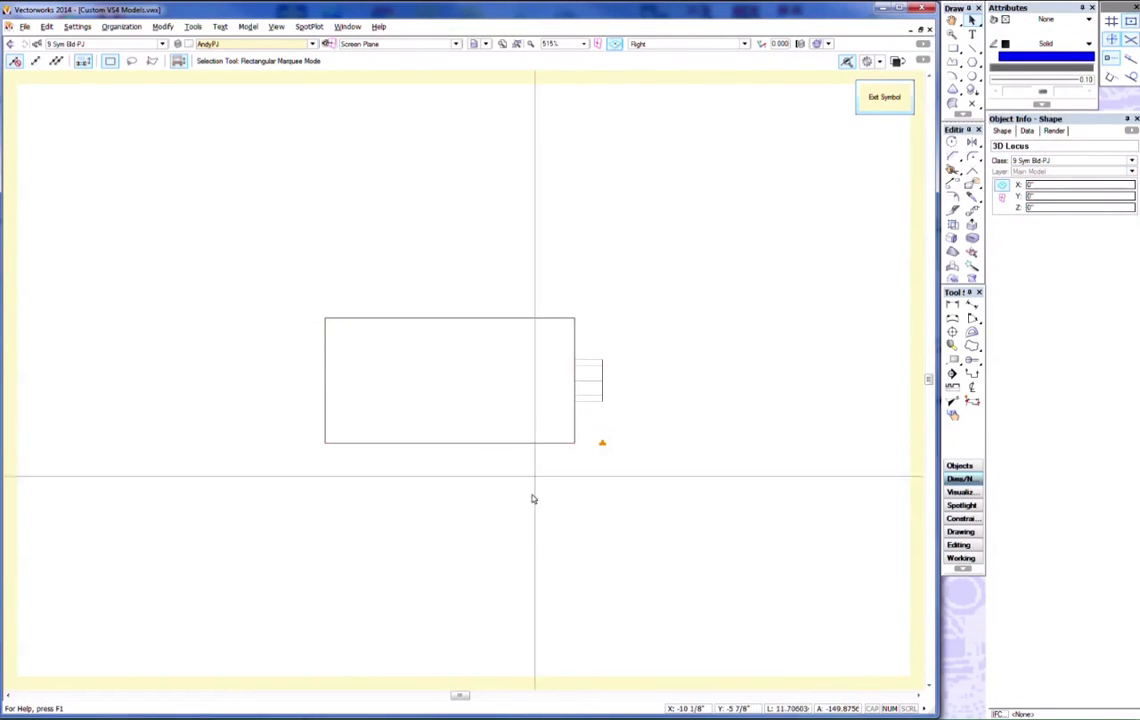
left_click(611, 474)
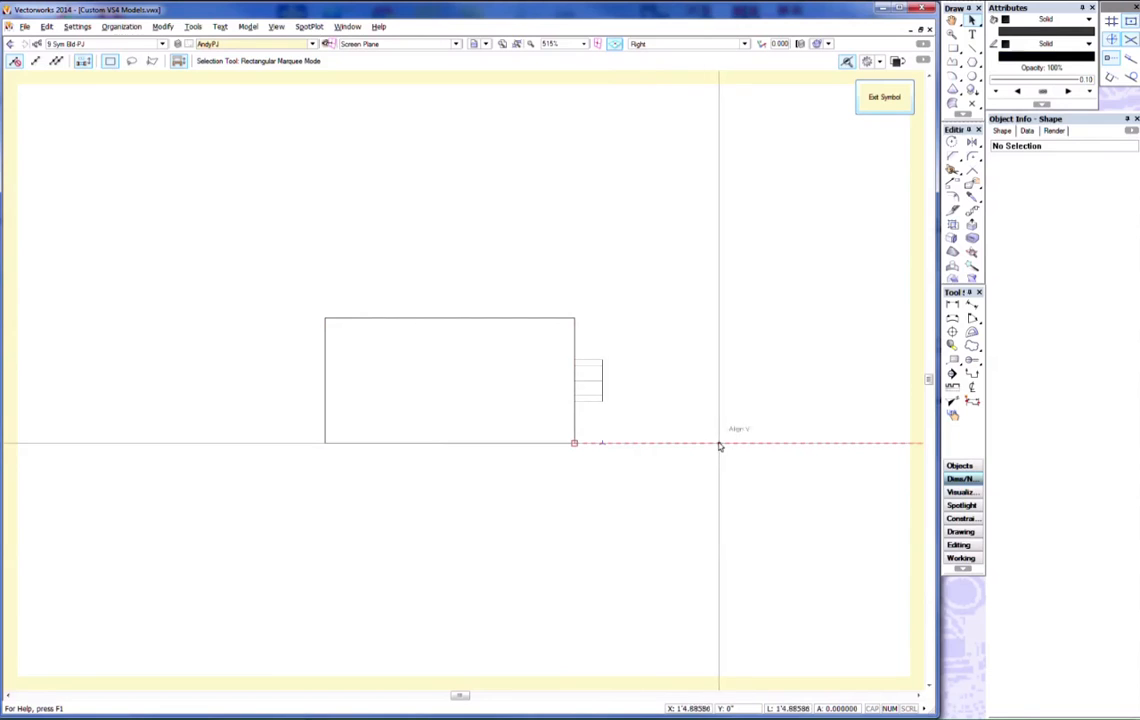
Check the projector from the top, exit the AndyPJ symbol and show the drawing in Top/Plan view
key("KP_5")
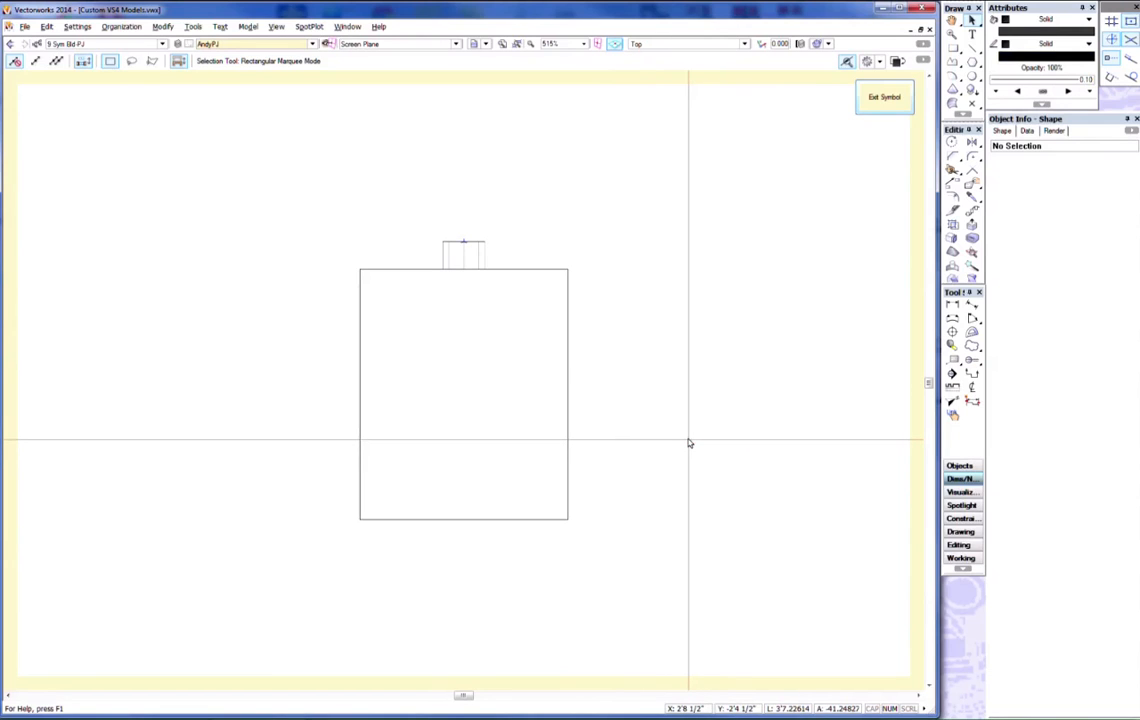
left_click(874, 104)
left_click(649, 237)
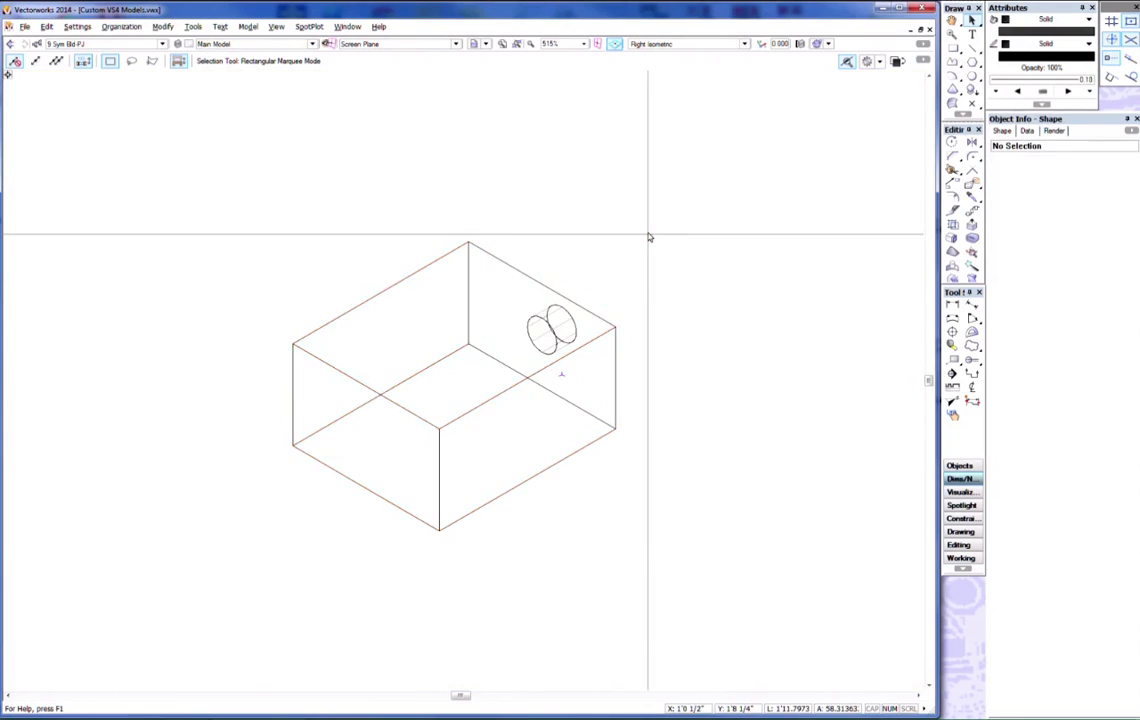
key("KP_0")
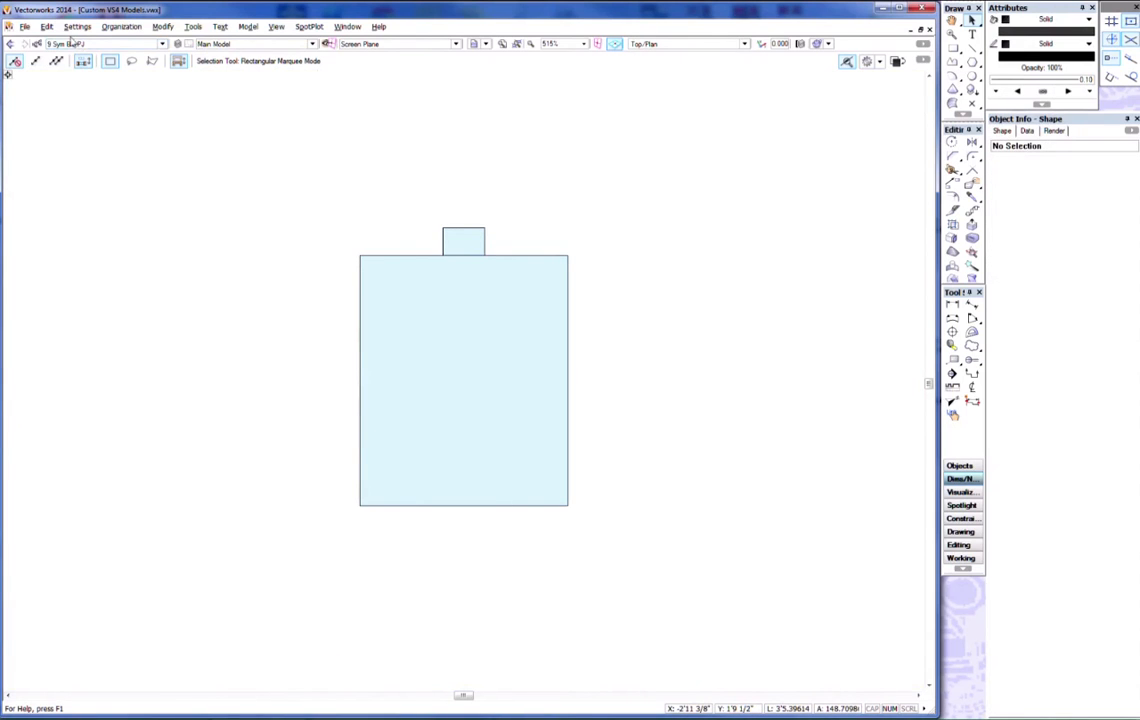
Create a blank document and import the AndyPJ symbol from Custom VS4 Models, preserving the folder hierarchy
left_click(25, 27)
left_click(45, 42)
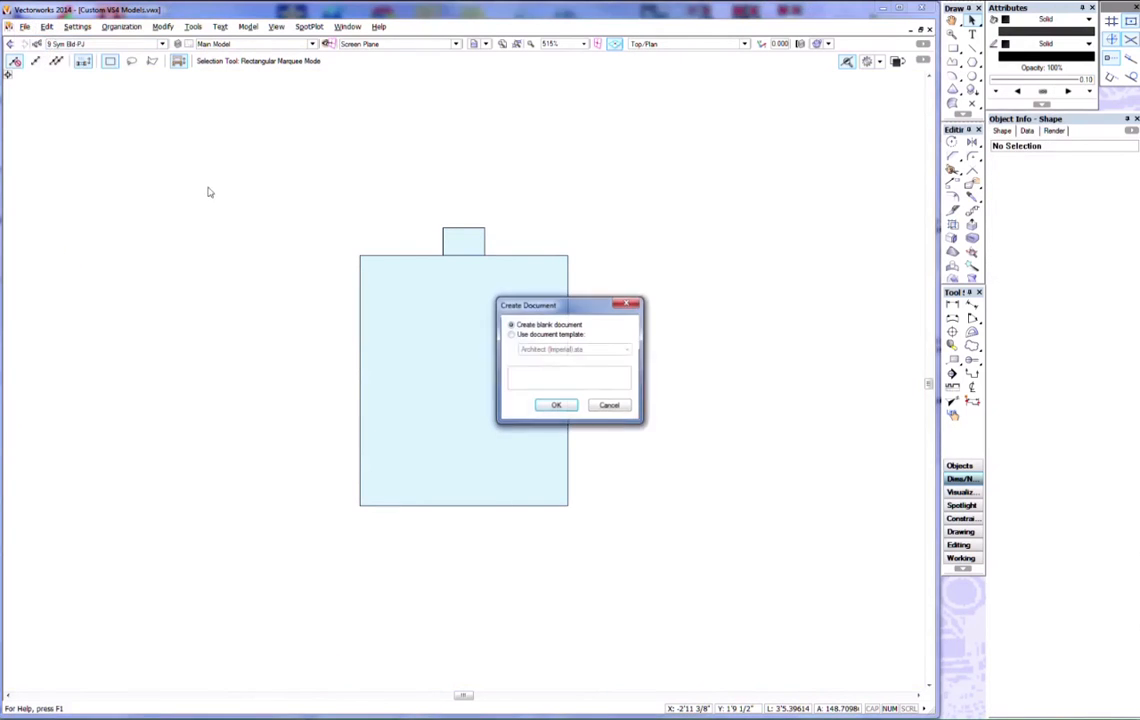
left_click(556, 405)
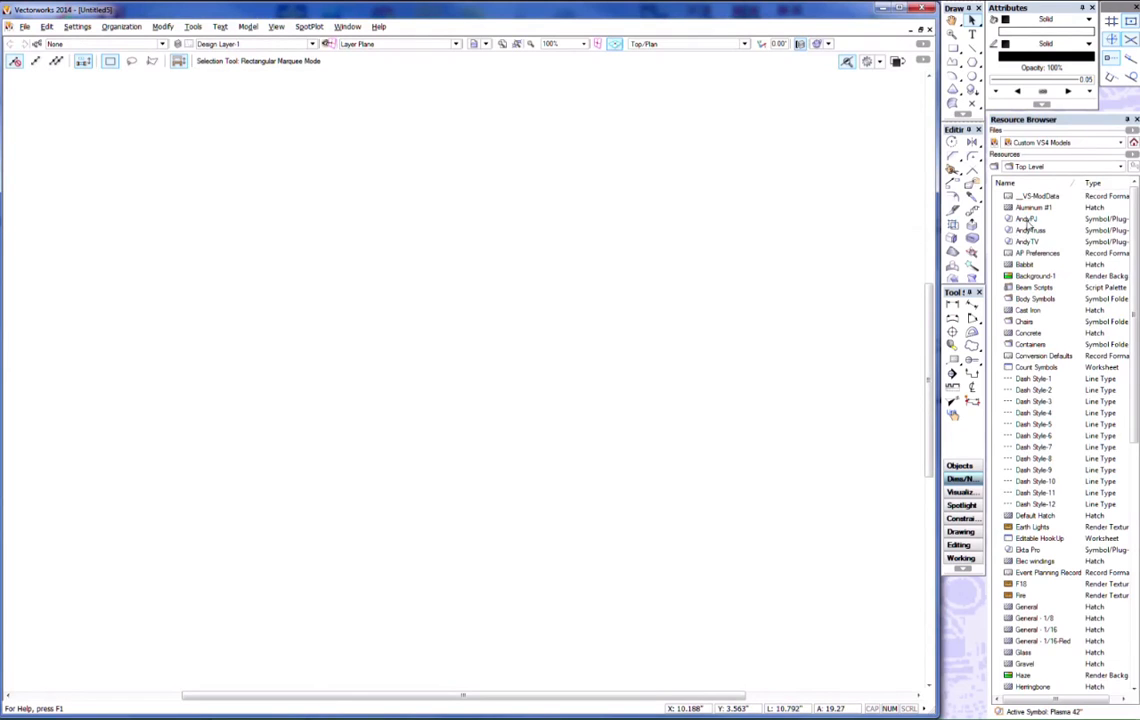
left_click(1027, 221)
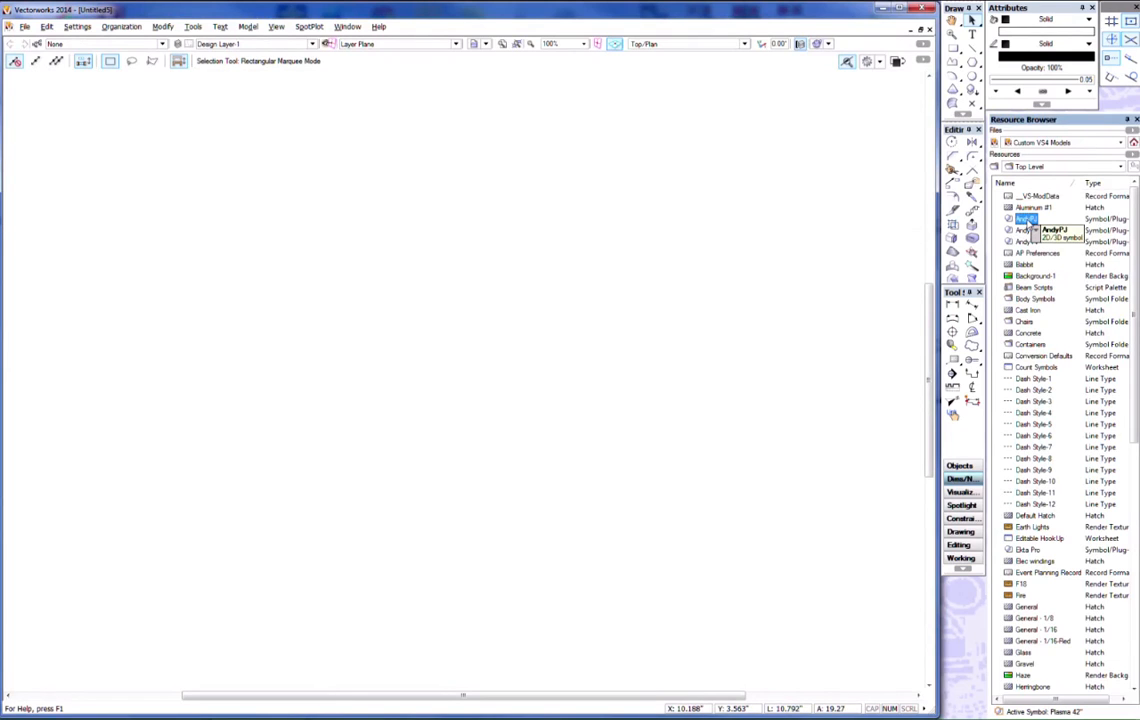
right_click(1030, 222)
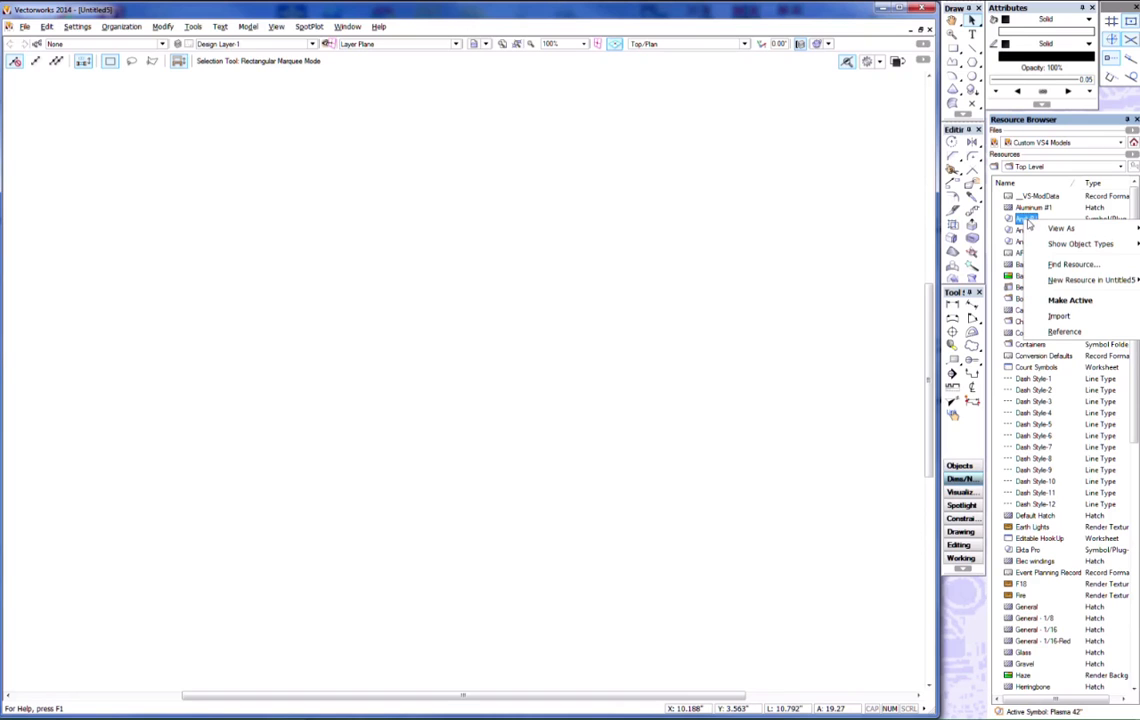
left_click(1060, 317)
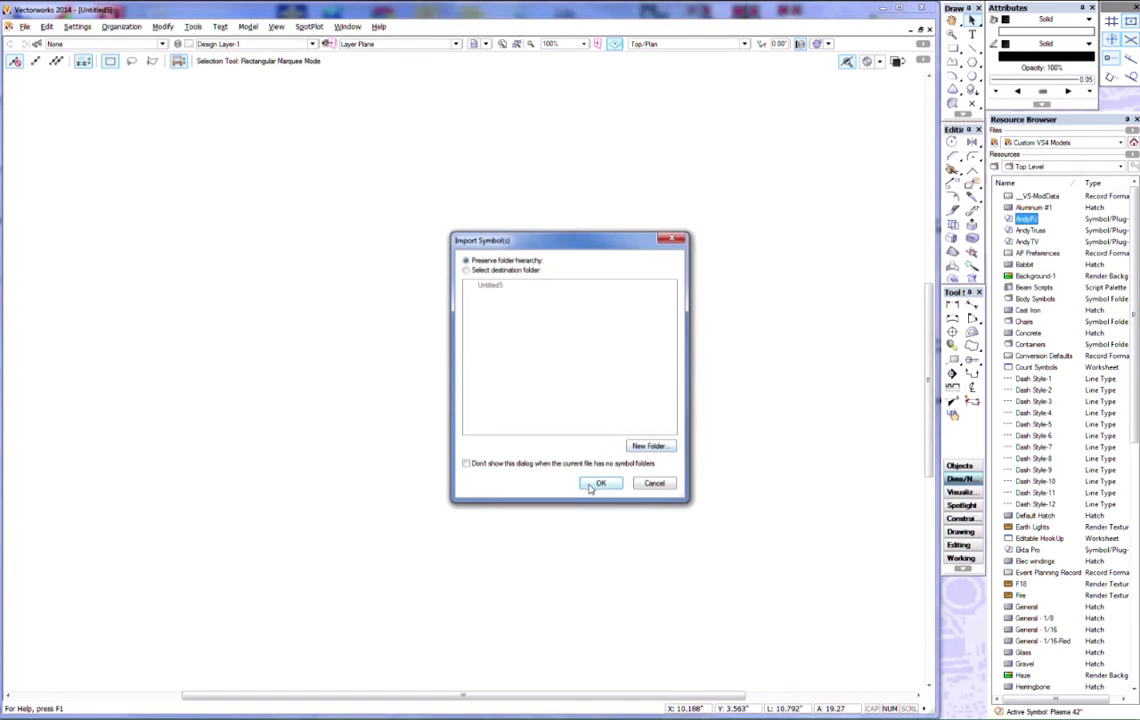
left_click(600, 483)
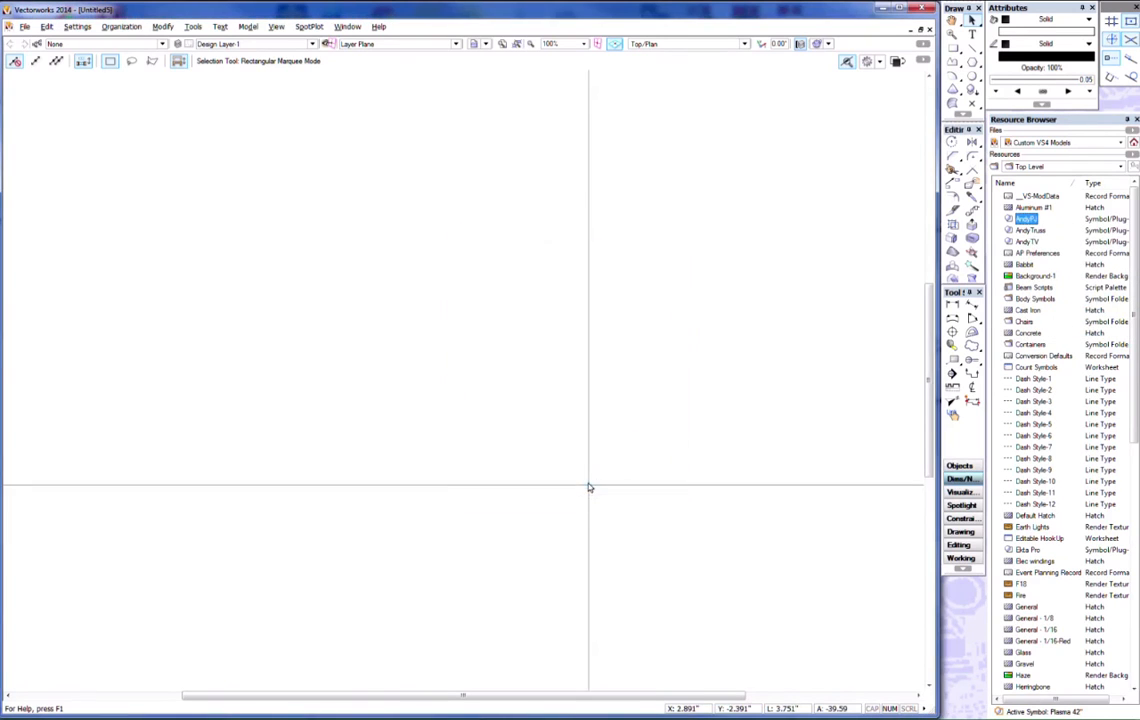
Save the imported symbol document in the Video Screen library's Projector Models folder, replacing LPJ.vwx, and close it
left_click(24, 27)
left_click(56, 126)
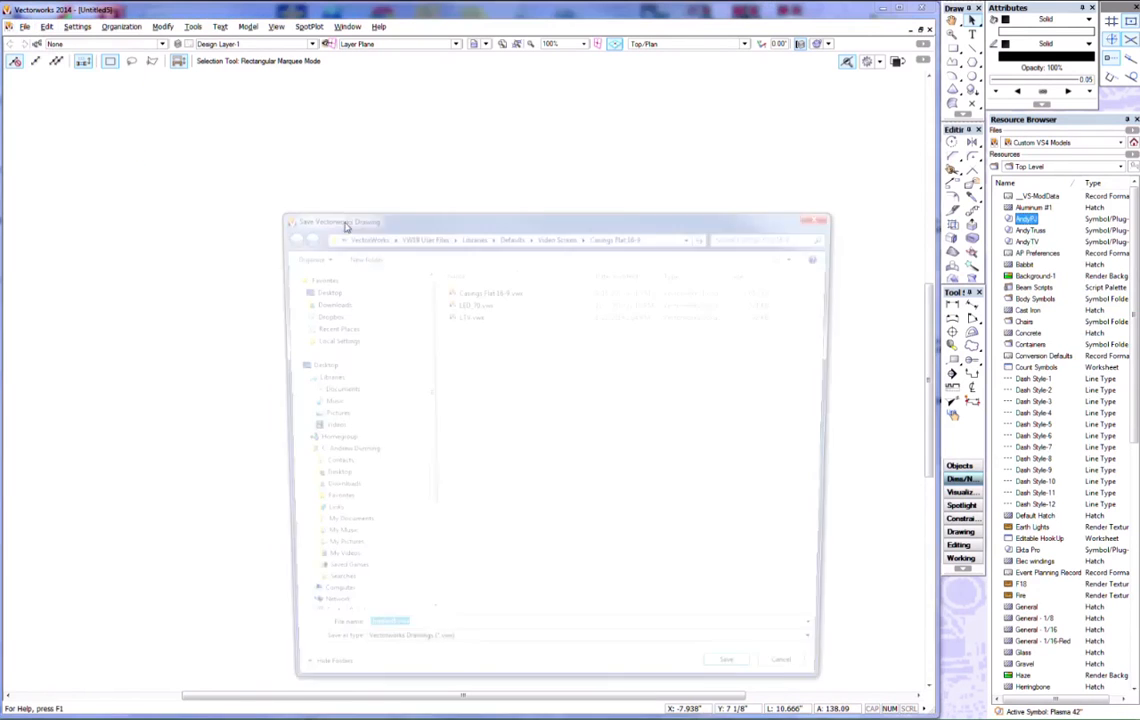
left_click(549, 236)
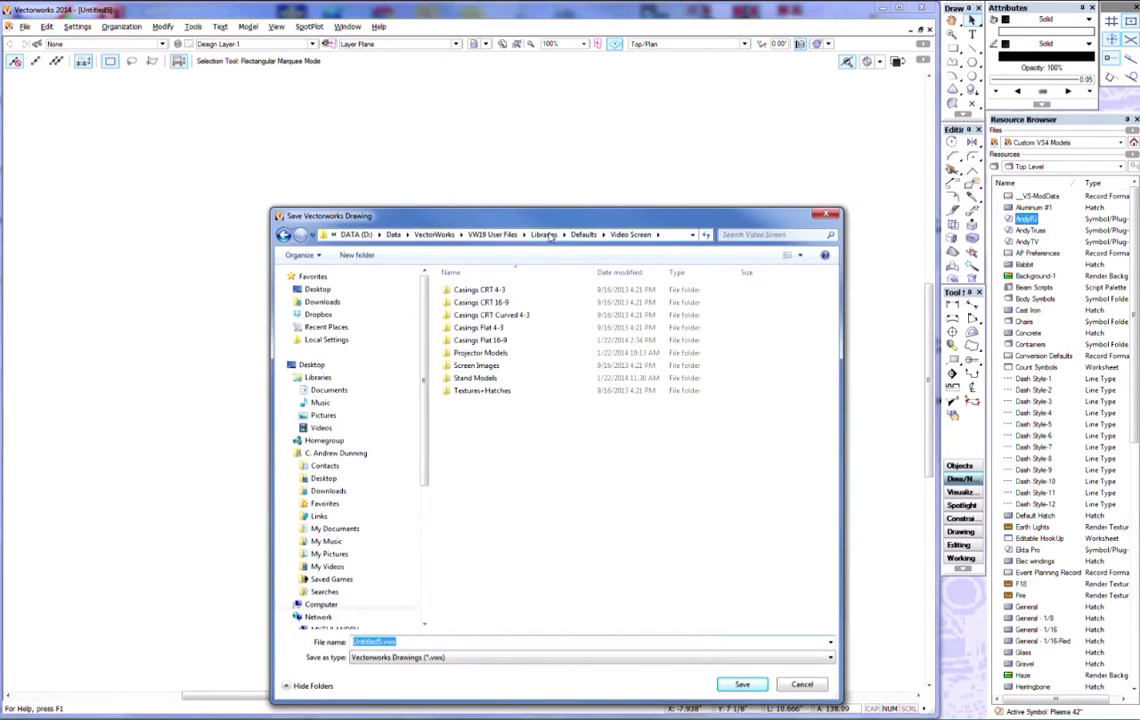
double_click(494, 354)
left_click(461, 291)
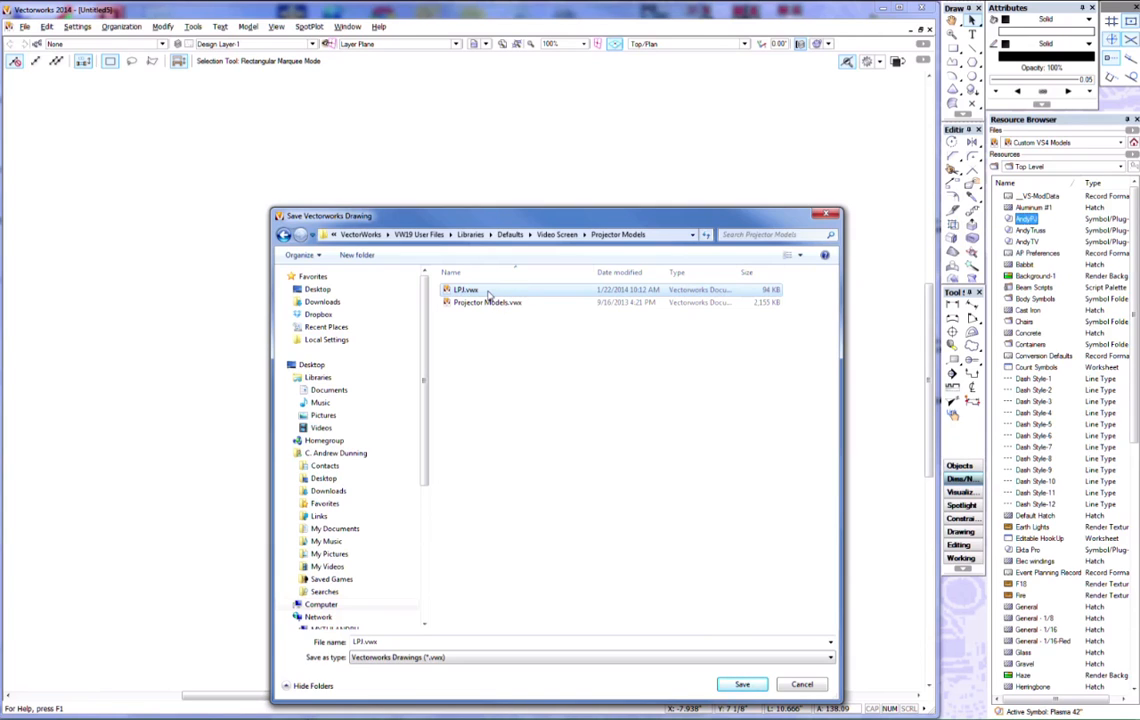
left_click(762, 684)
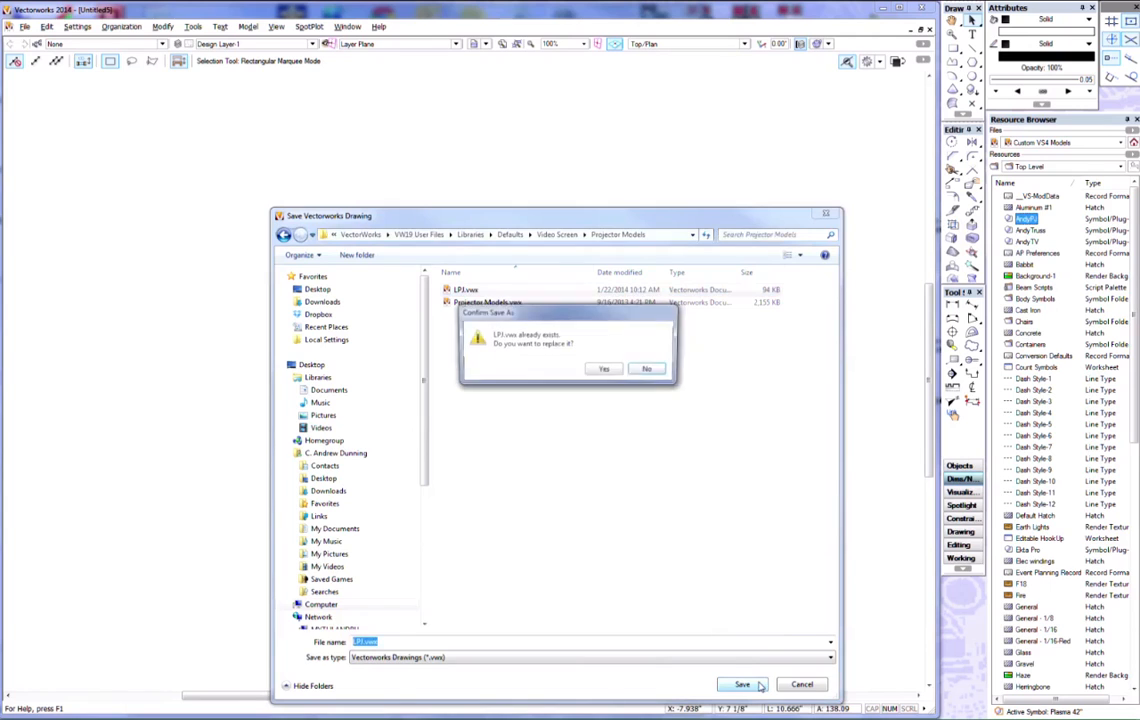
left_click(605, 370)
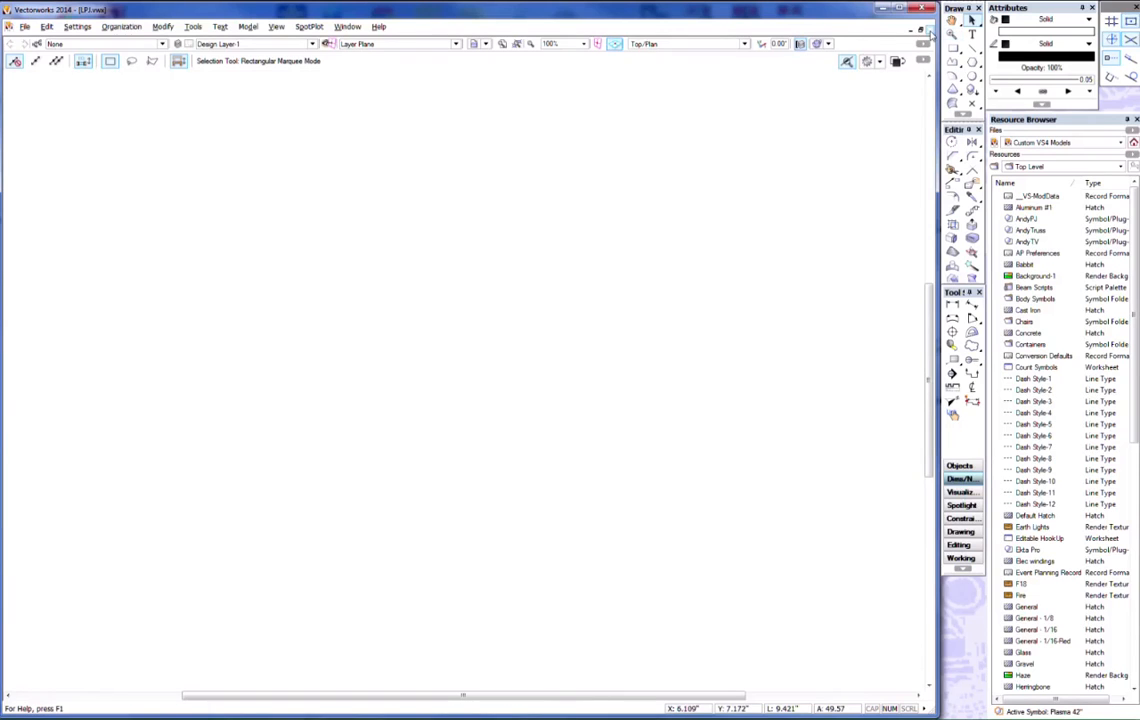
key("ctrl+w")
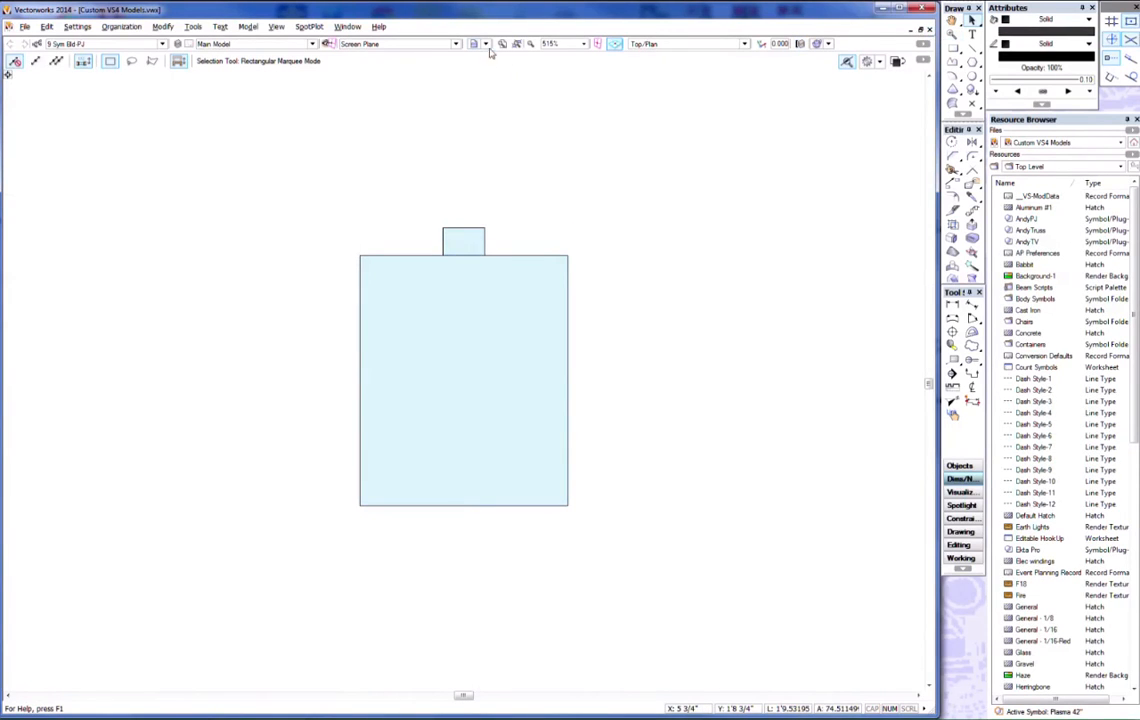
Show the 5 - Blank saved view in Custom VS4 Models and insert an unrotated VS4-Projection object
left_click(484, 44)
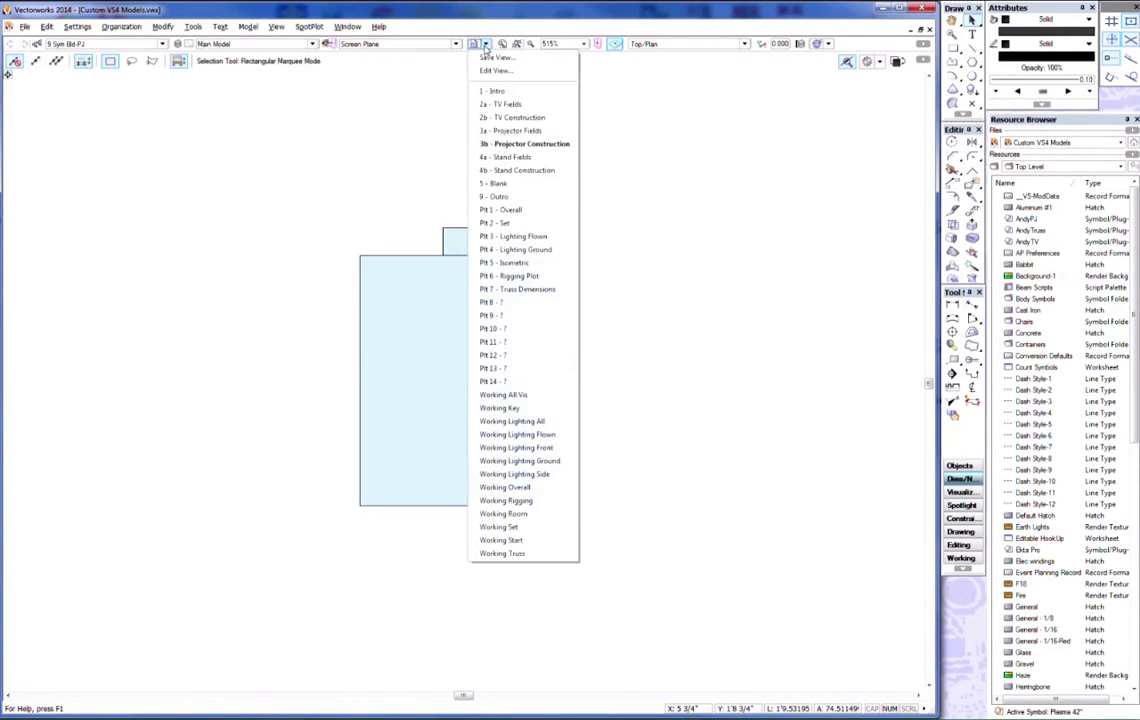
left_click(504, 187)
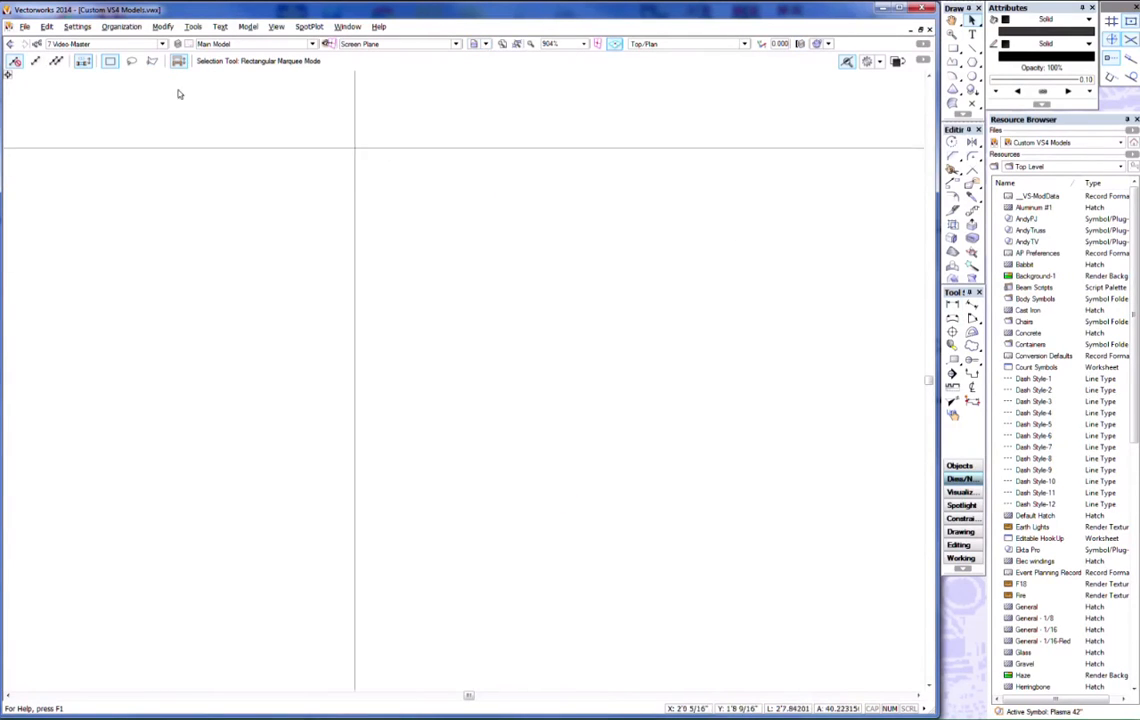
left_click(978, 468)
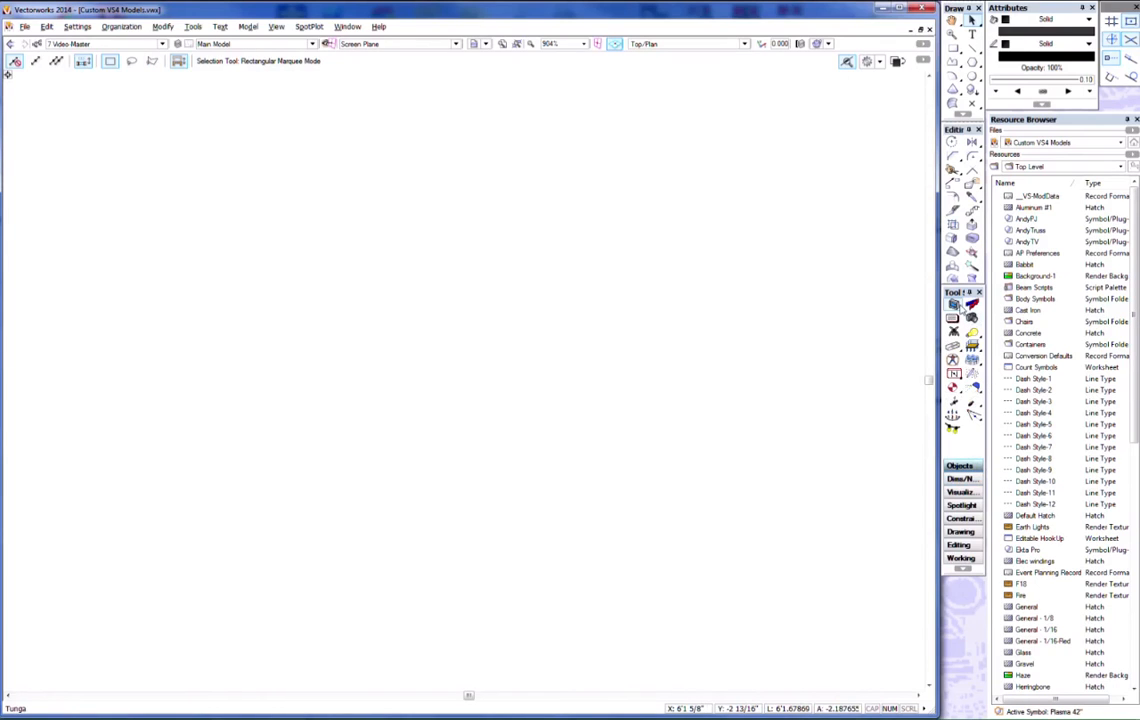
left_click(963, 308)
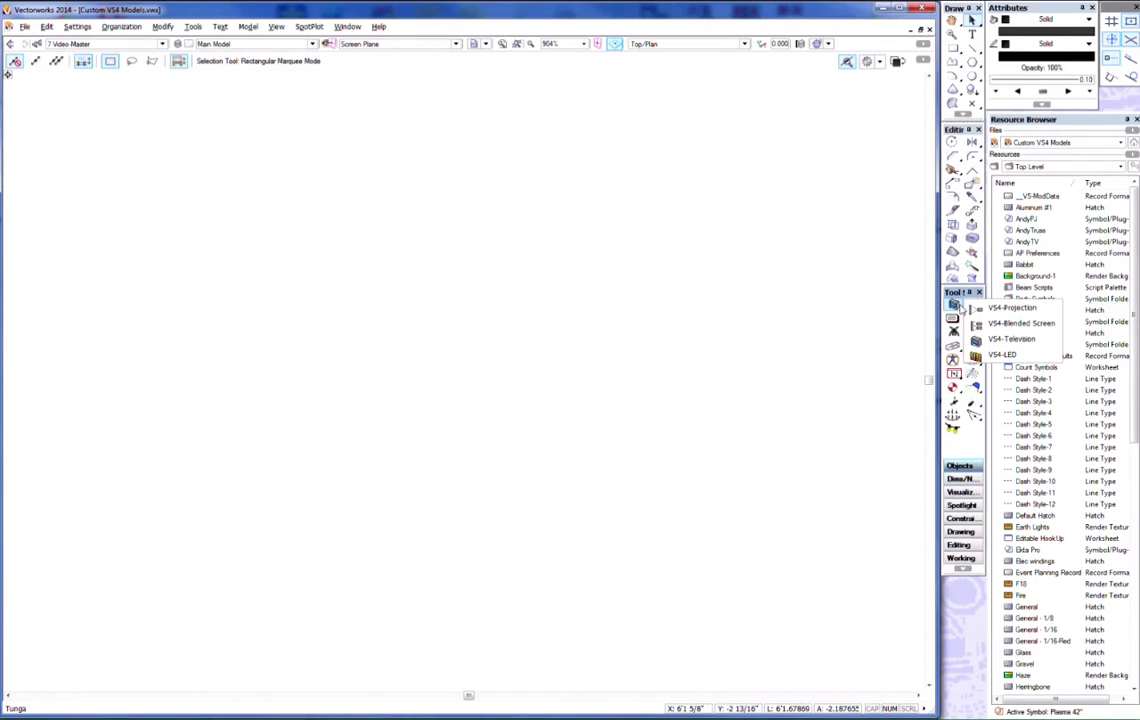
left_click(1010, 308)
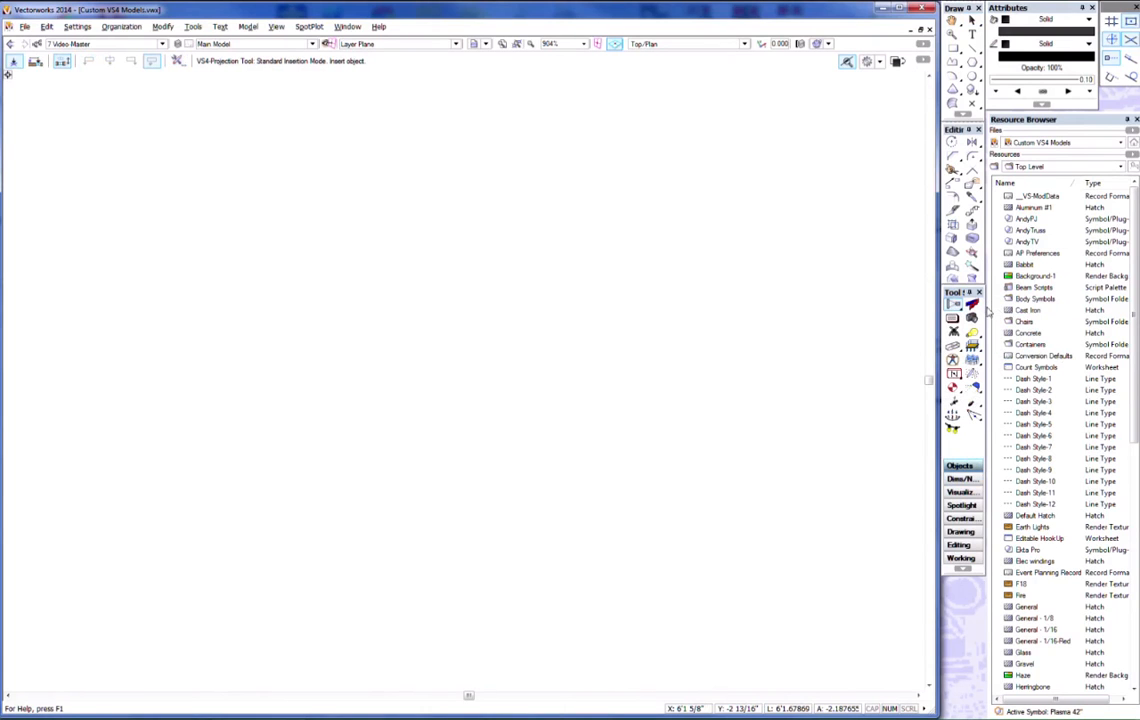
left_click(458, 157)
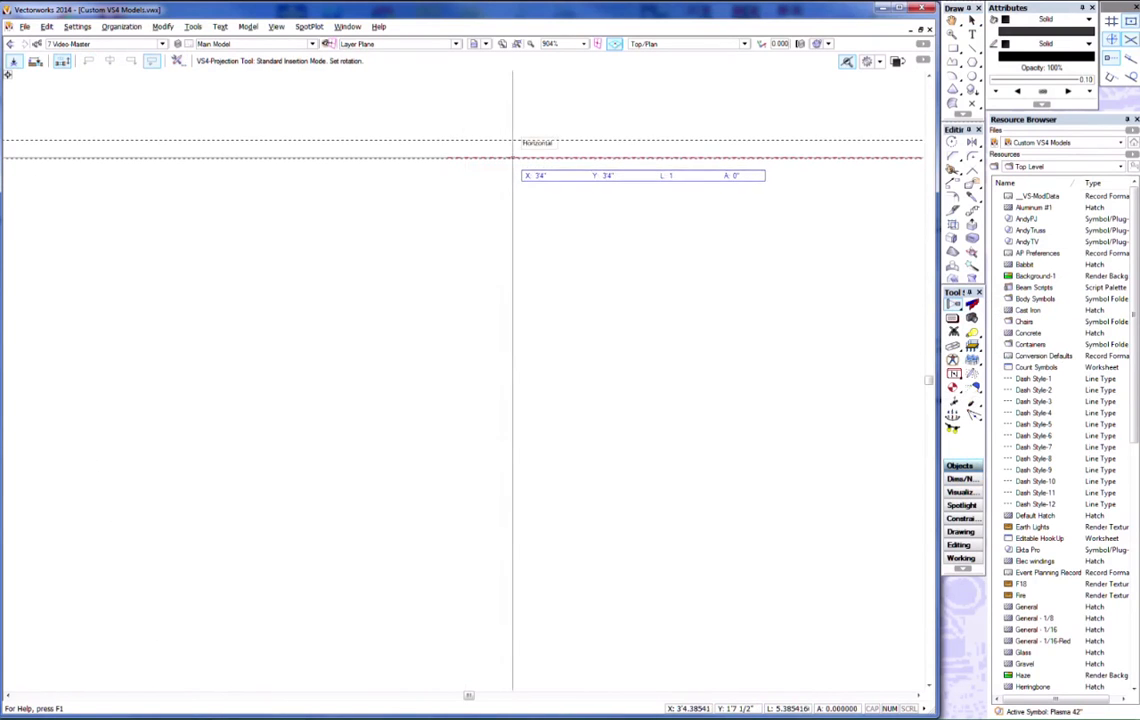
left_click(513, 150)
key("ctrl+6")
key("x")
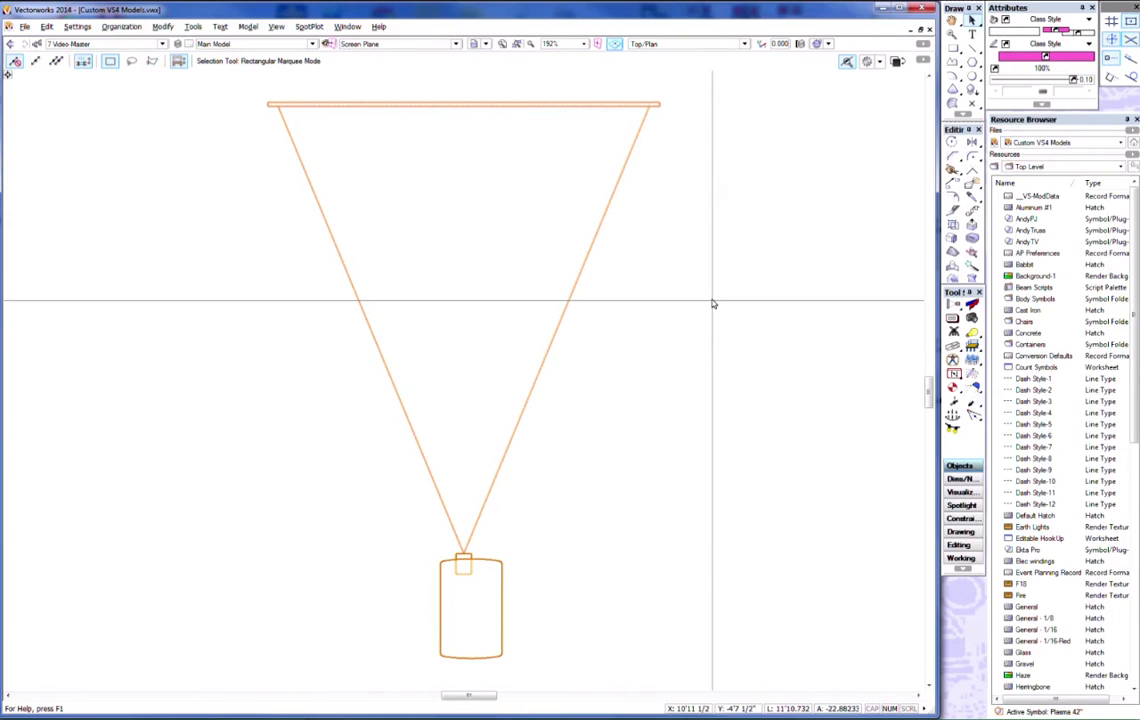
Set the projection object's Projector Model to AndyPJ and check it in the Right and Top/Plan views
key("ctrl+r")
key("ctrl+i")
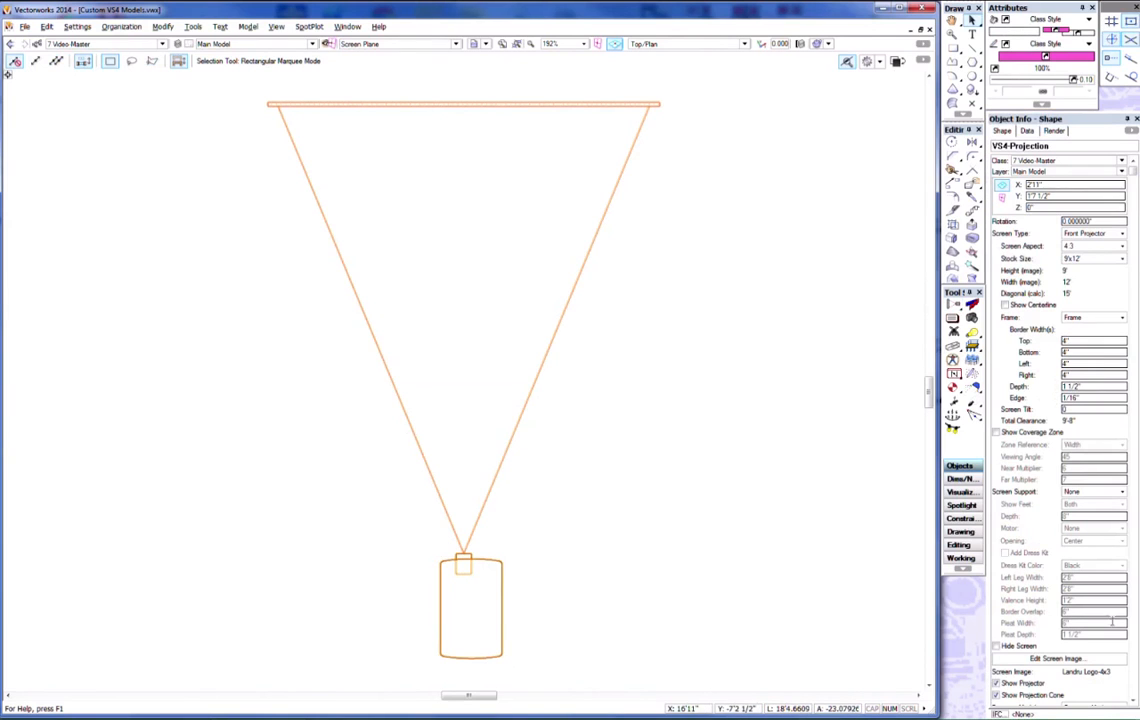
scroll(1133, 703, "down", 4)
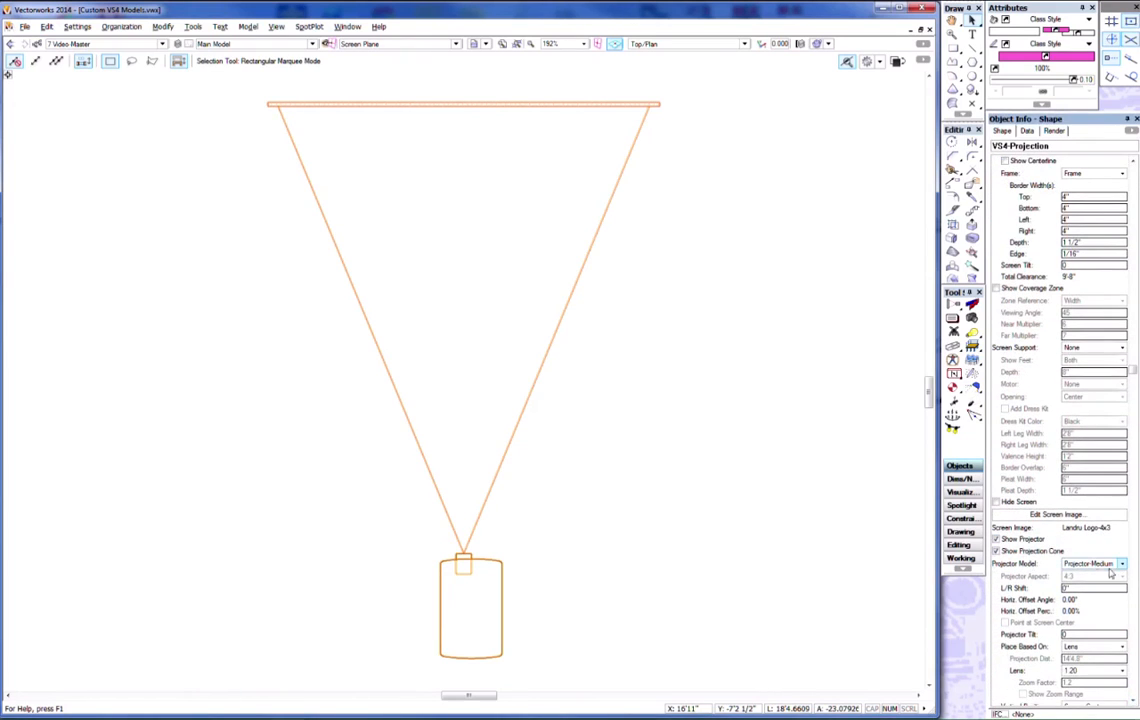
left_click(1123, 565)
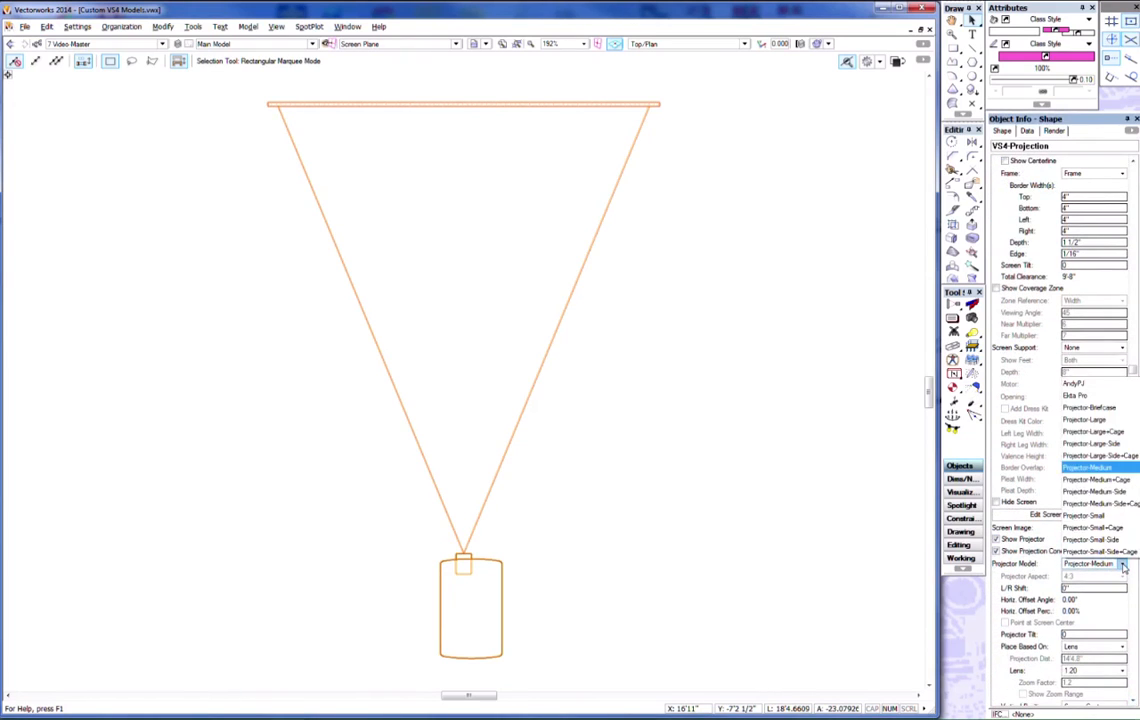
left_click(1094, 387)
left_click(674, 509)
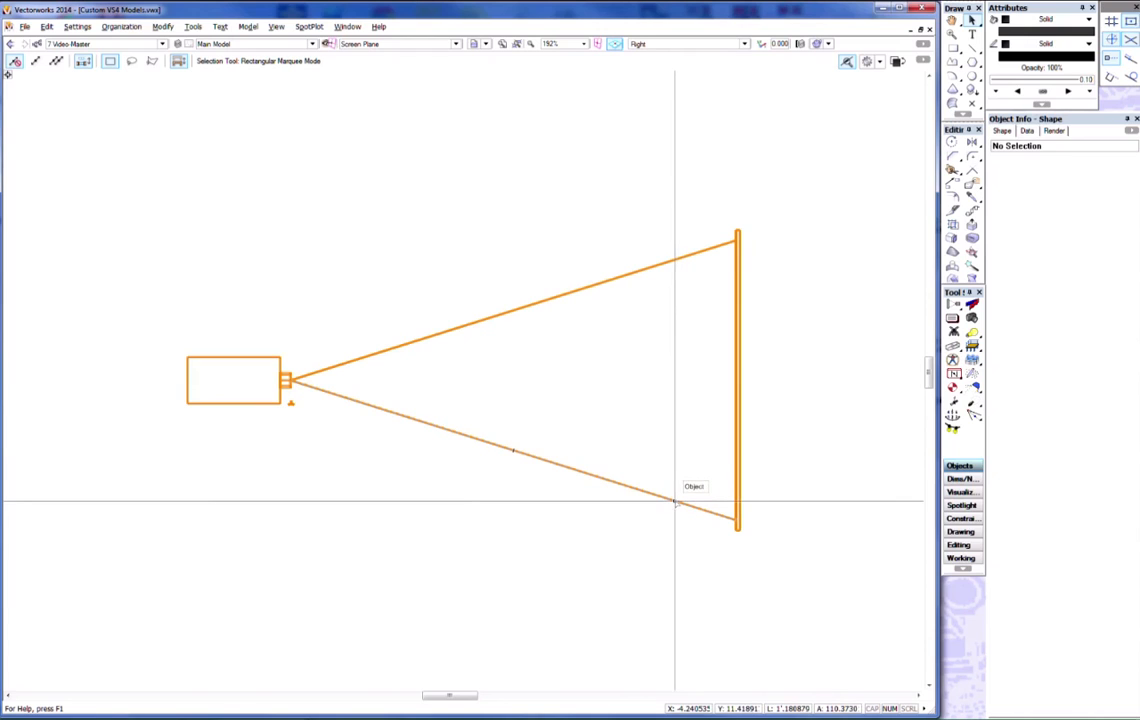
key("F5")
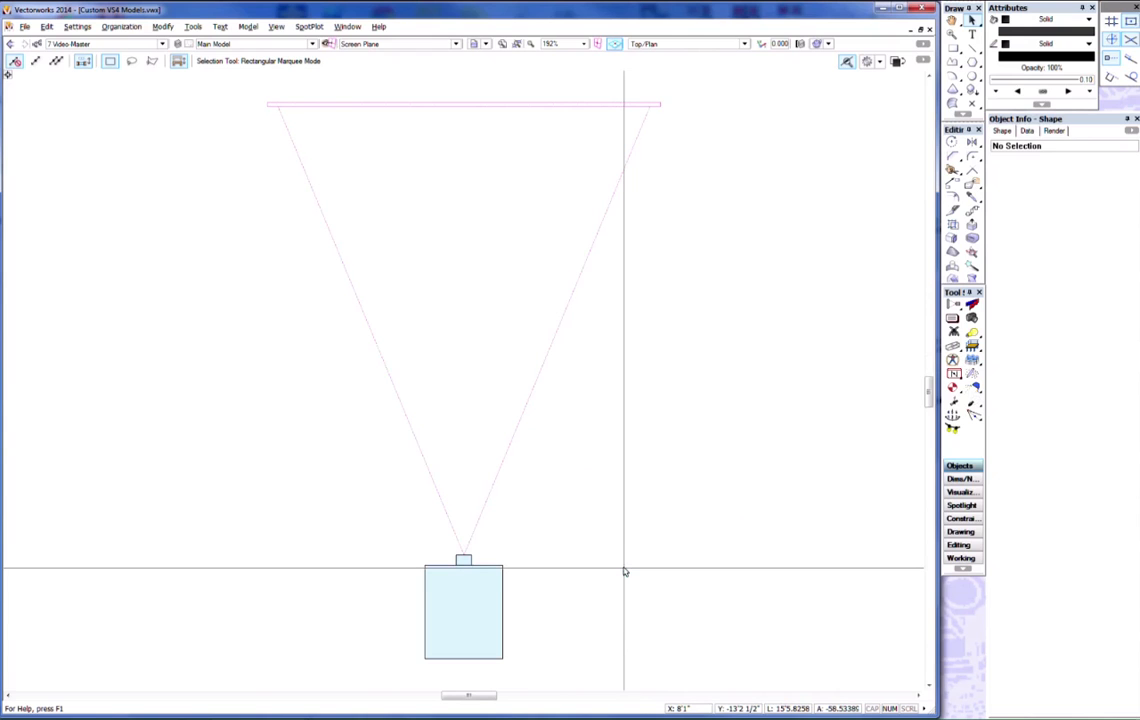
Review the saved view 4a - Stand Fields and bring up 4b - Stand Construction
left_click(484, 45)
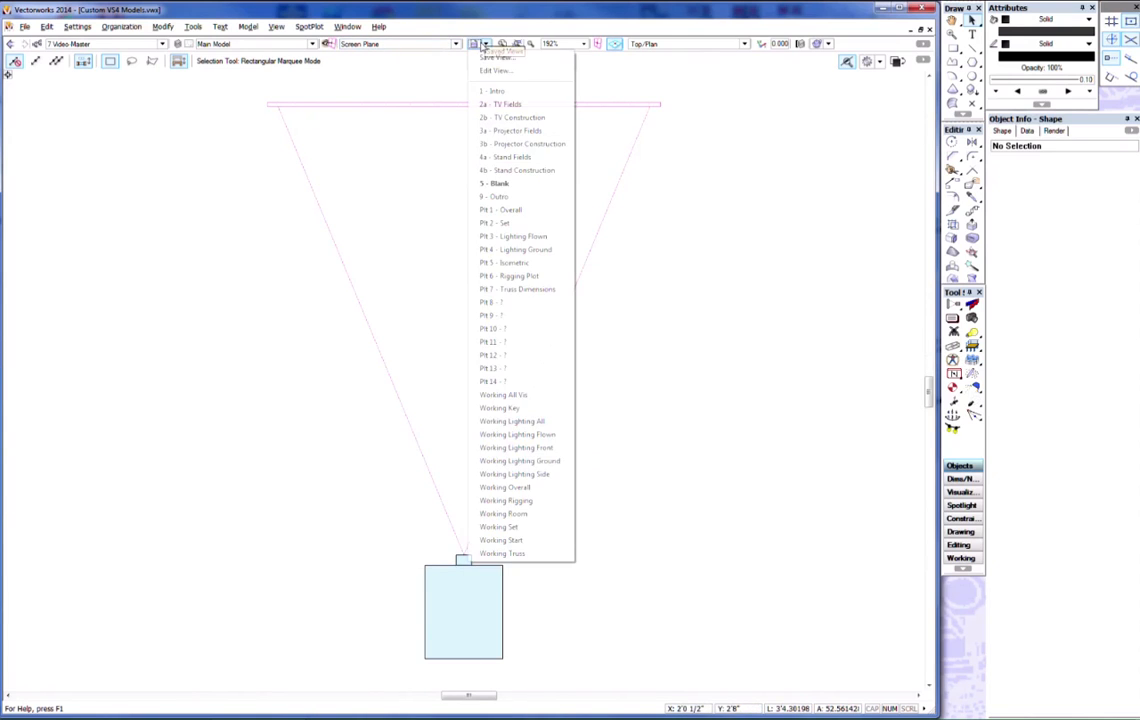
left_click(517, 158)
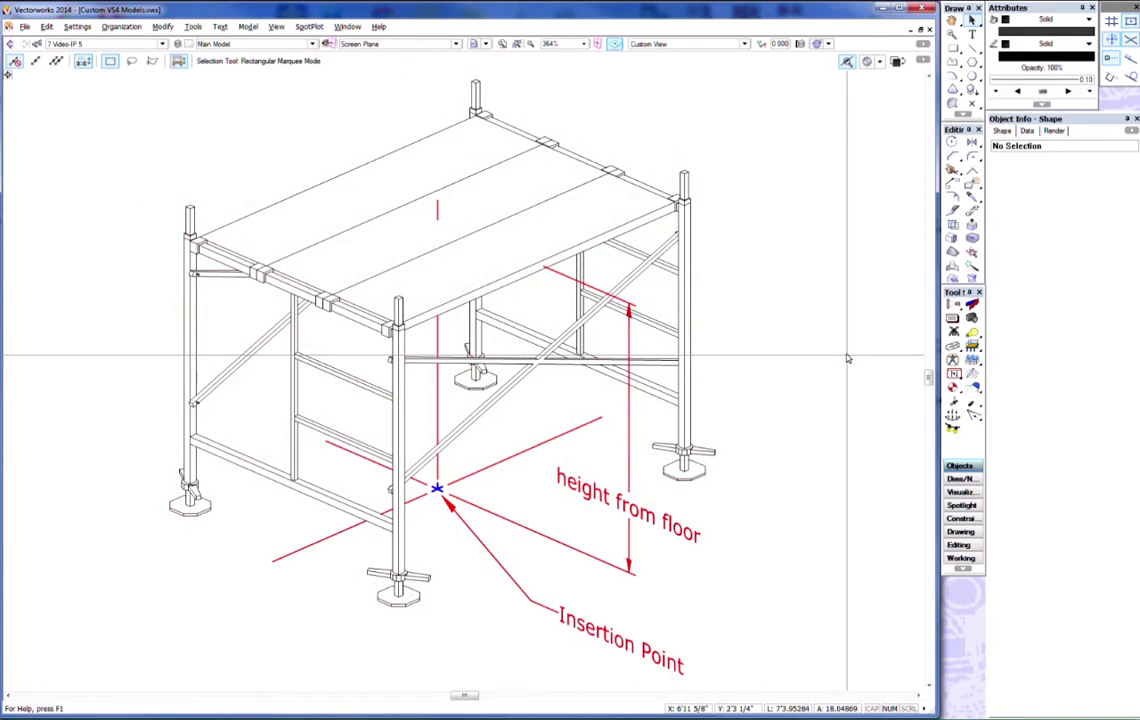
left_click(476, 44)
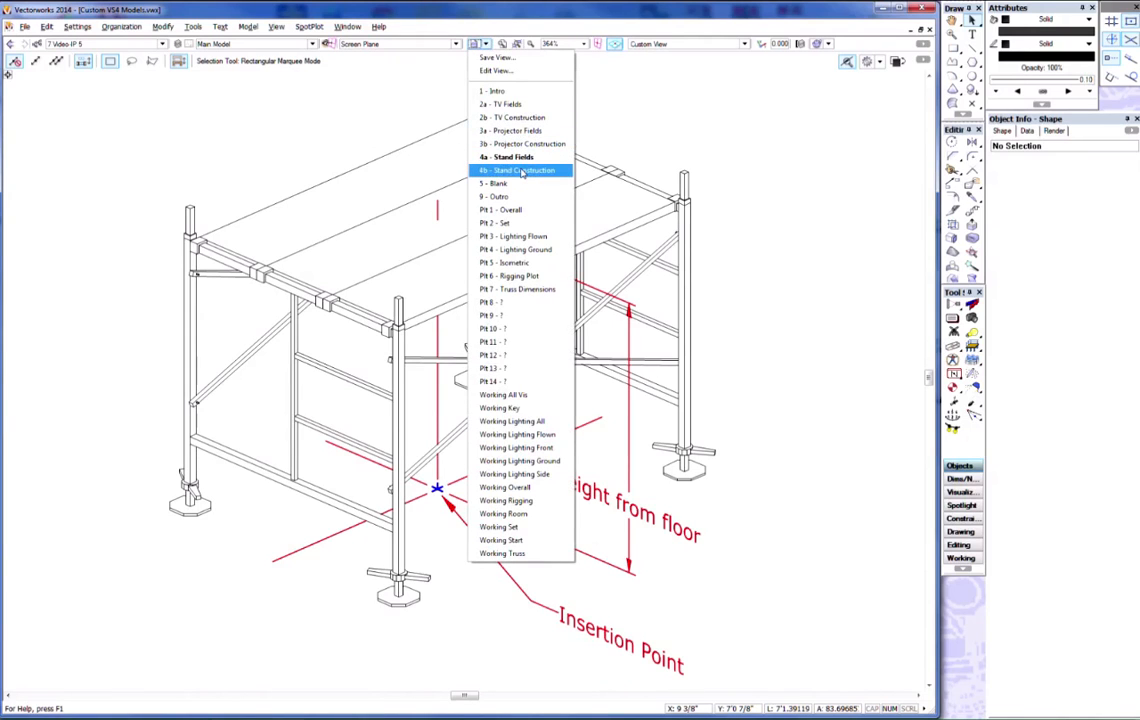
left_click(521, 172)
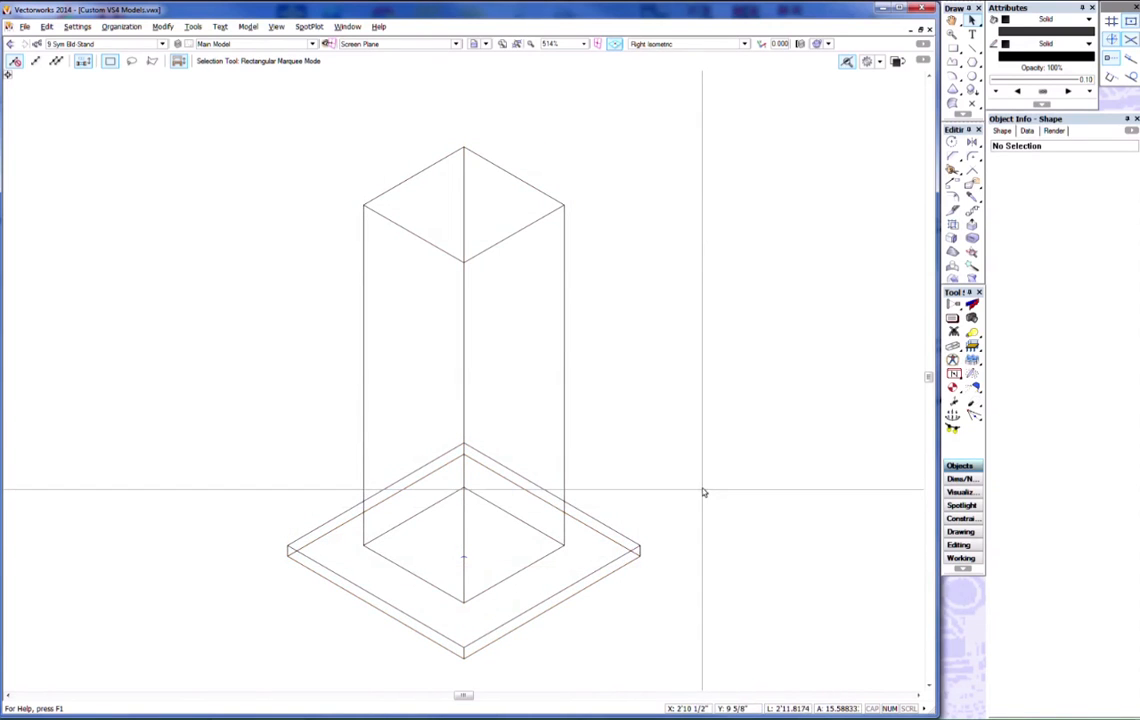
Open the AndyTruss symbol's 3D component, attach the __VS-ModData record to the symbol and set its type to STAND
double_click(639, 547)
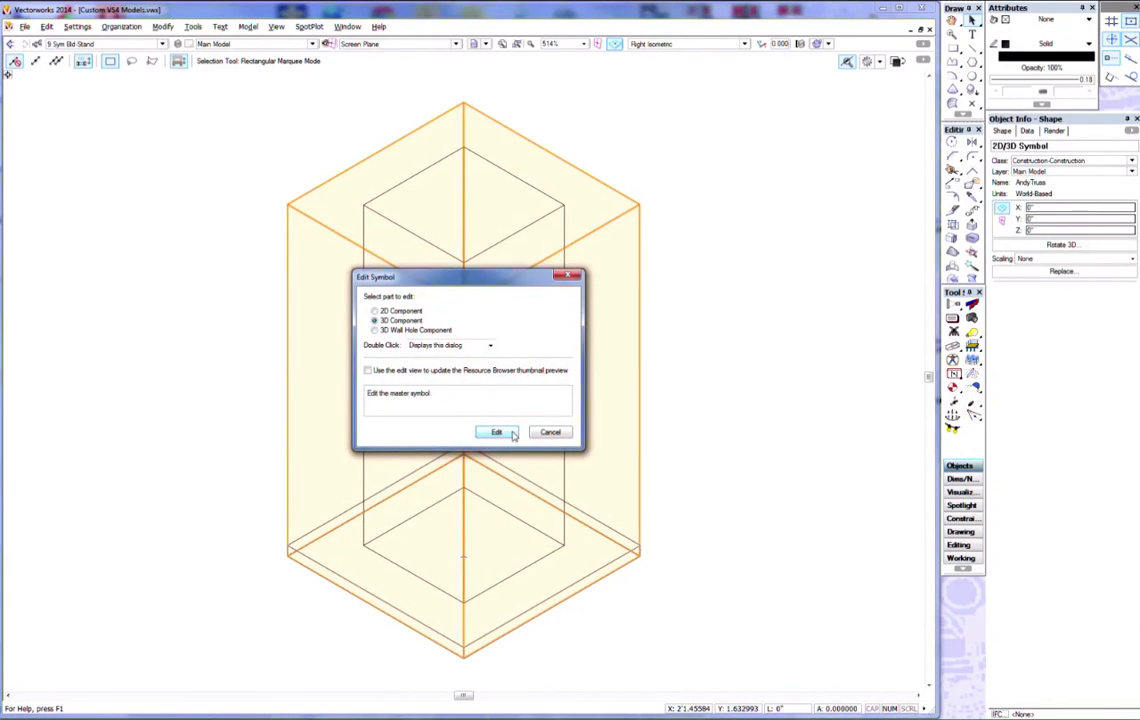
left_click(497, 432)
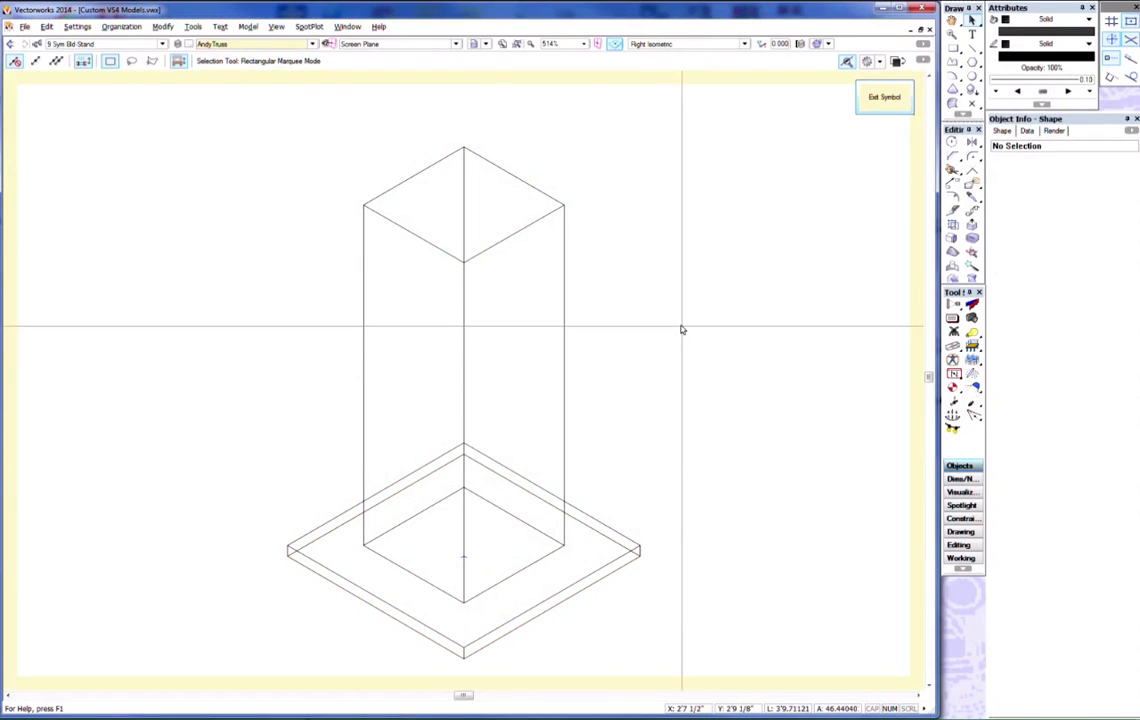
left_click(1027, 131)
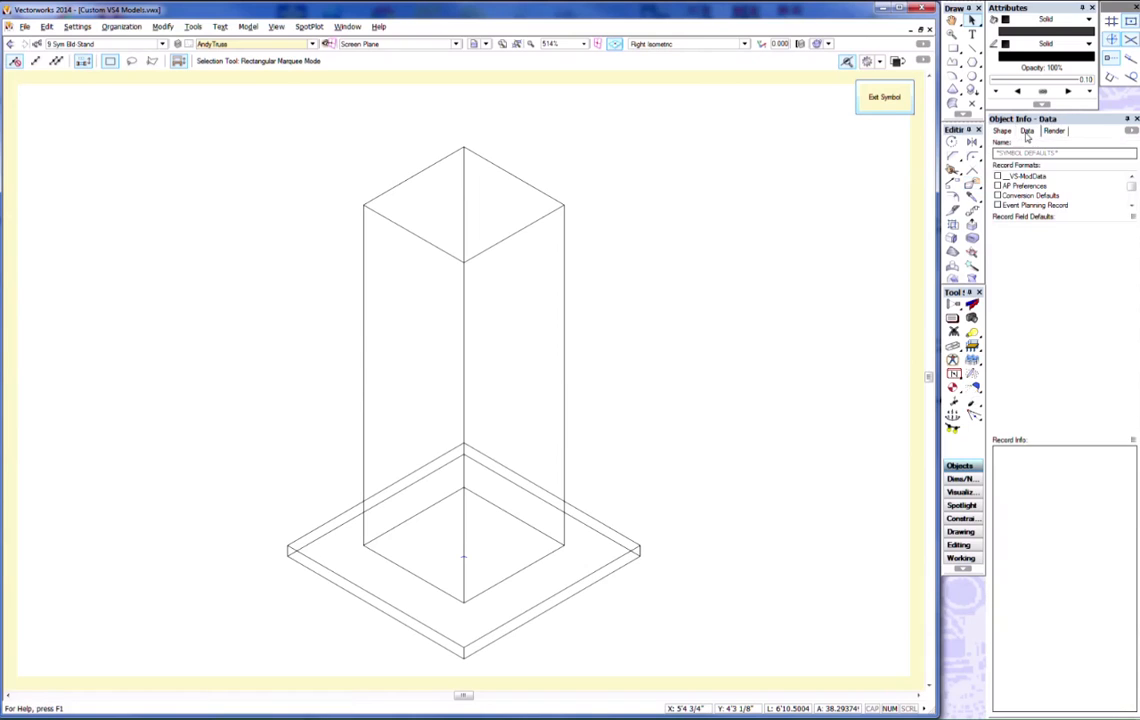
left_click(998, 177)
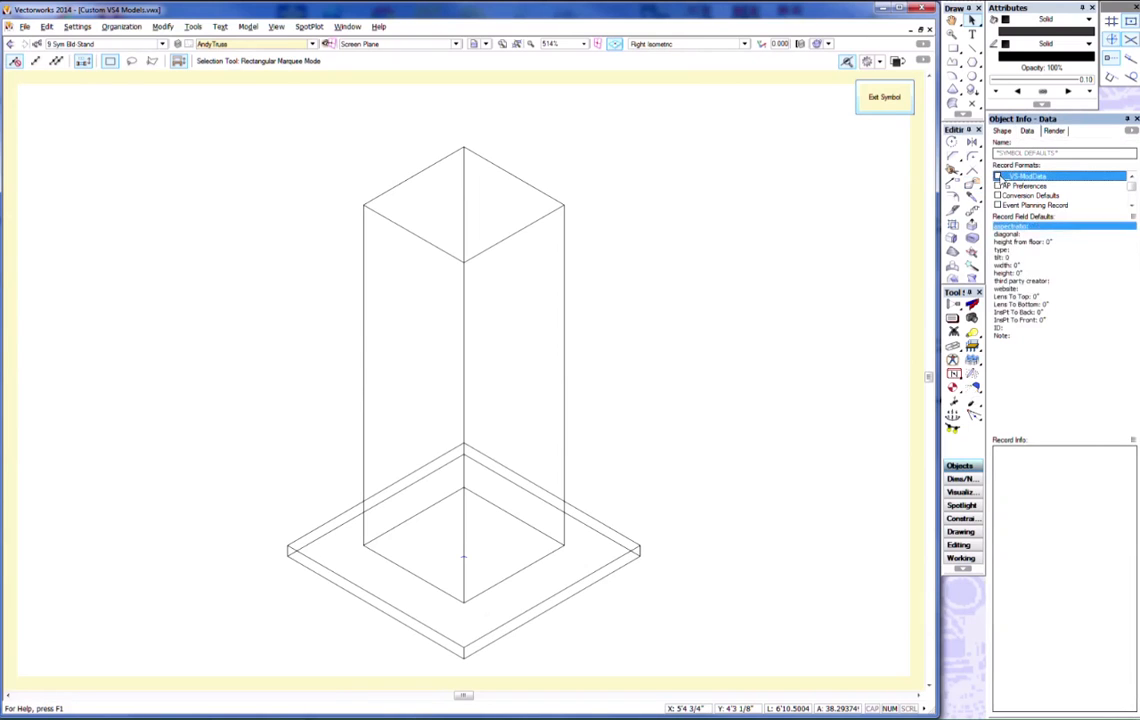
left_click(1011, 250)
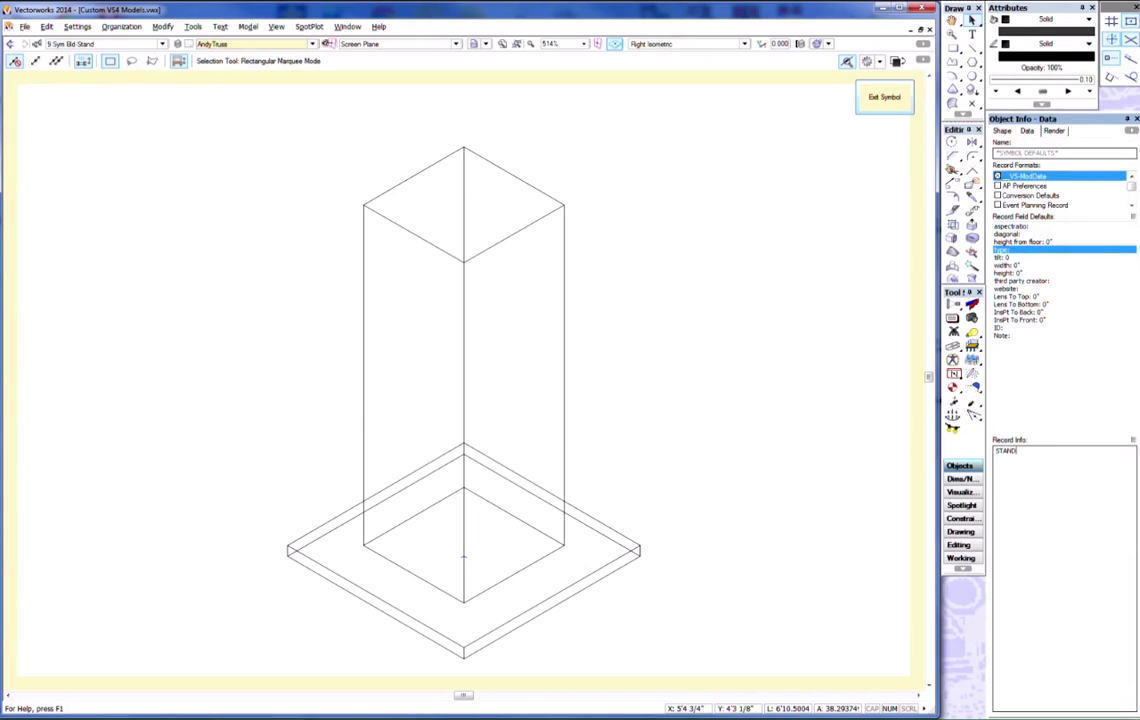
key("Return")
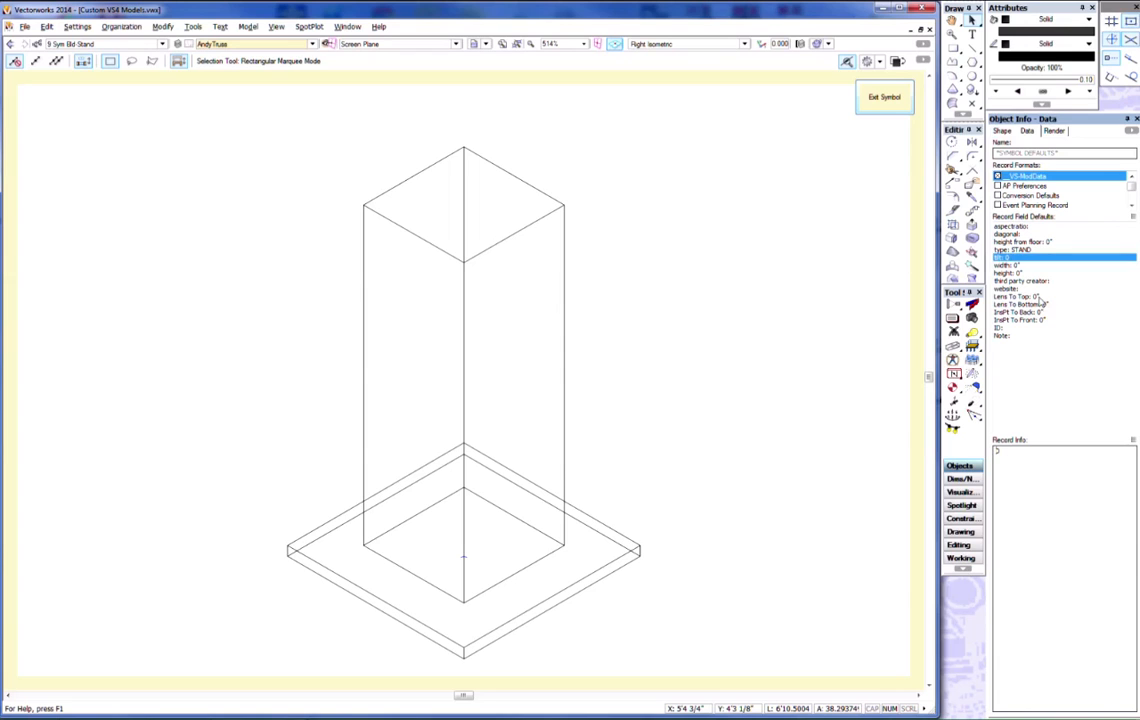
Check the upright extrude's height and base elevation, set the symbol's height from floor to 62" and exit the symbol
left_click(1018, 242)
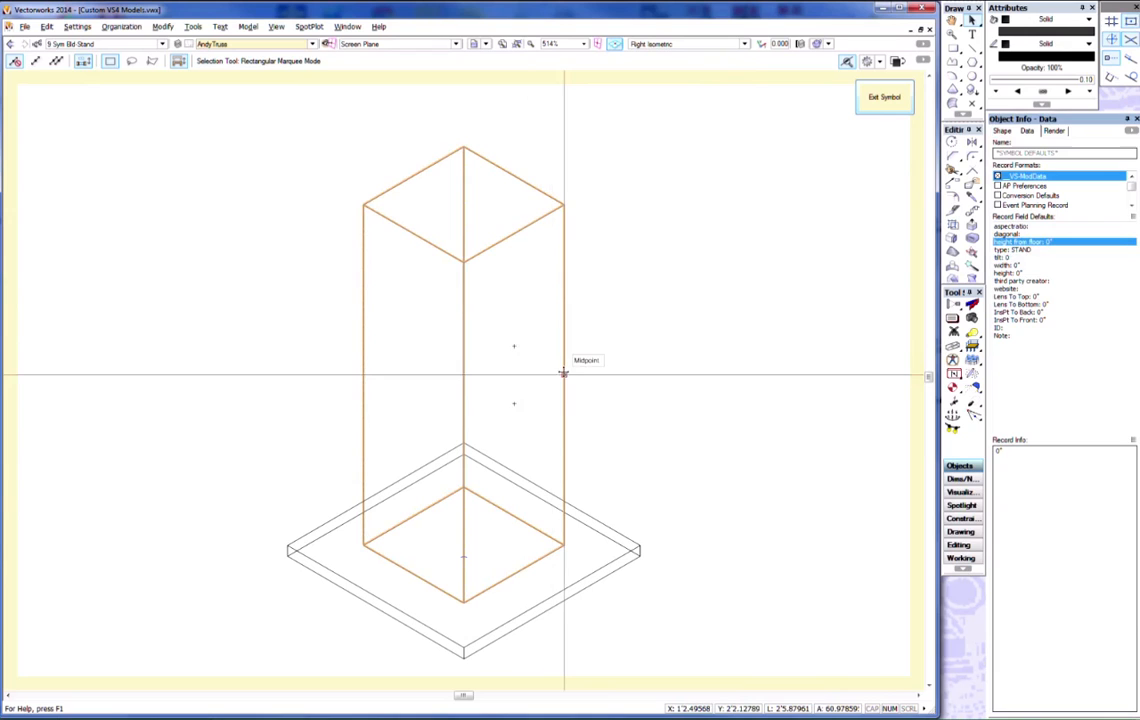
left_click(564, 375)
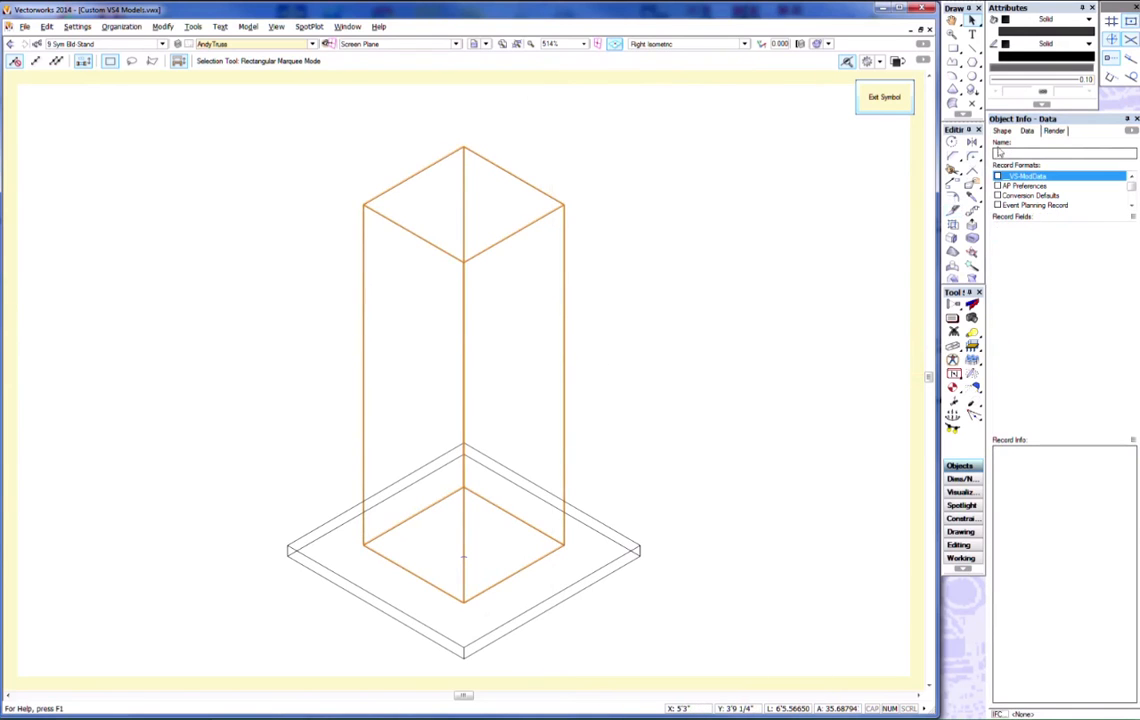
left_click(1001, 131)
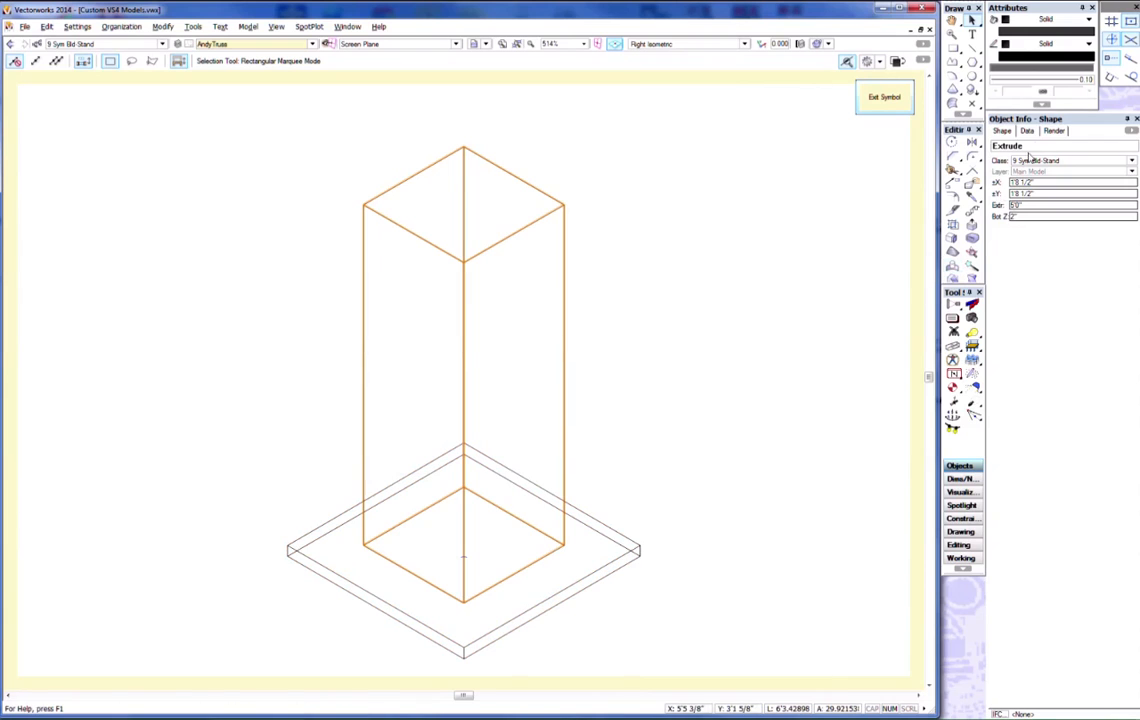
left_click(1028, 131)
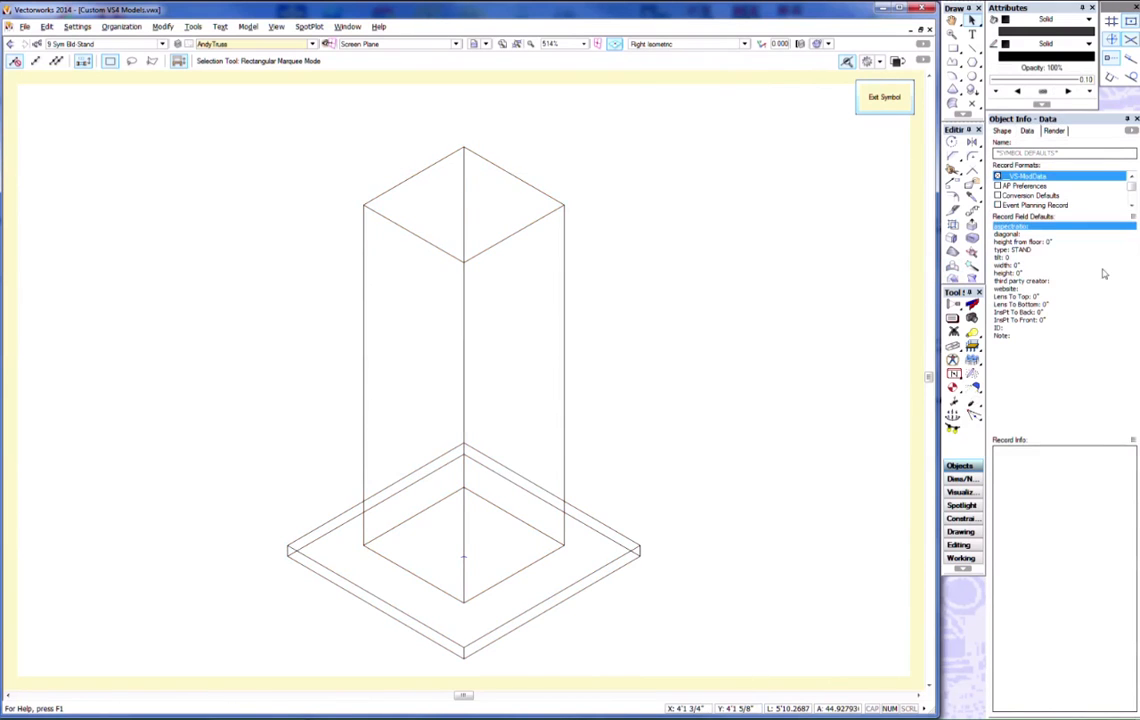
left_click(1030, 242)
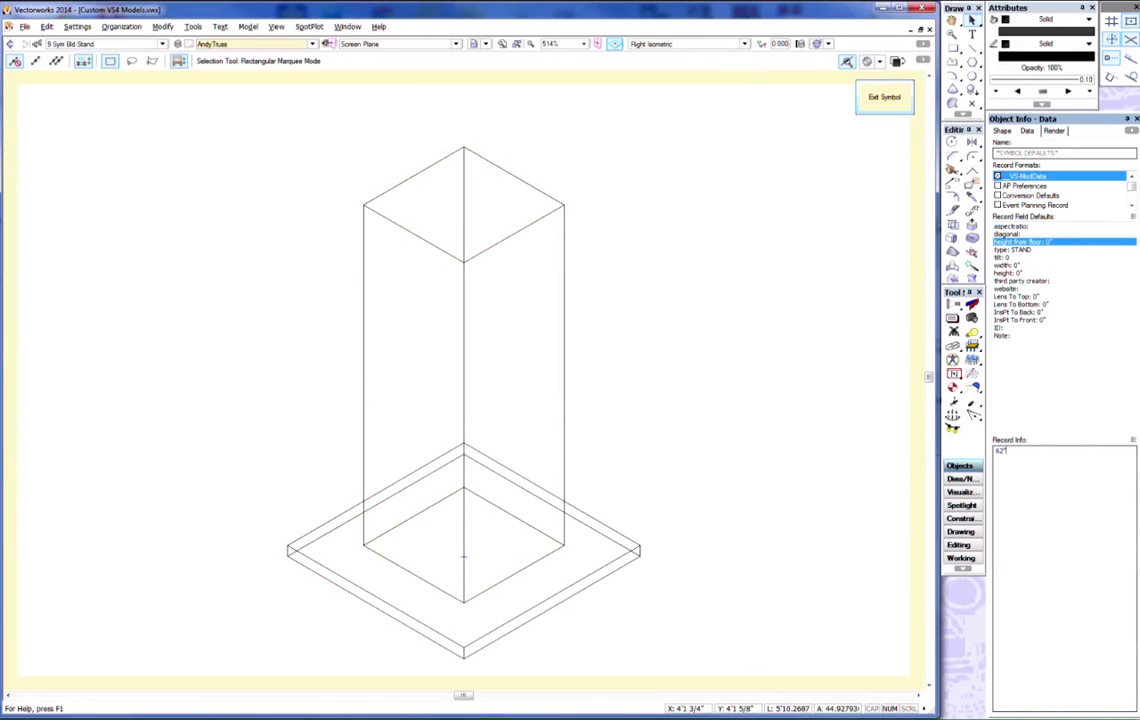
key("Tab")
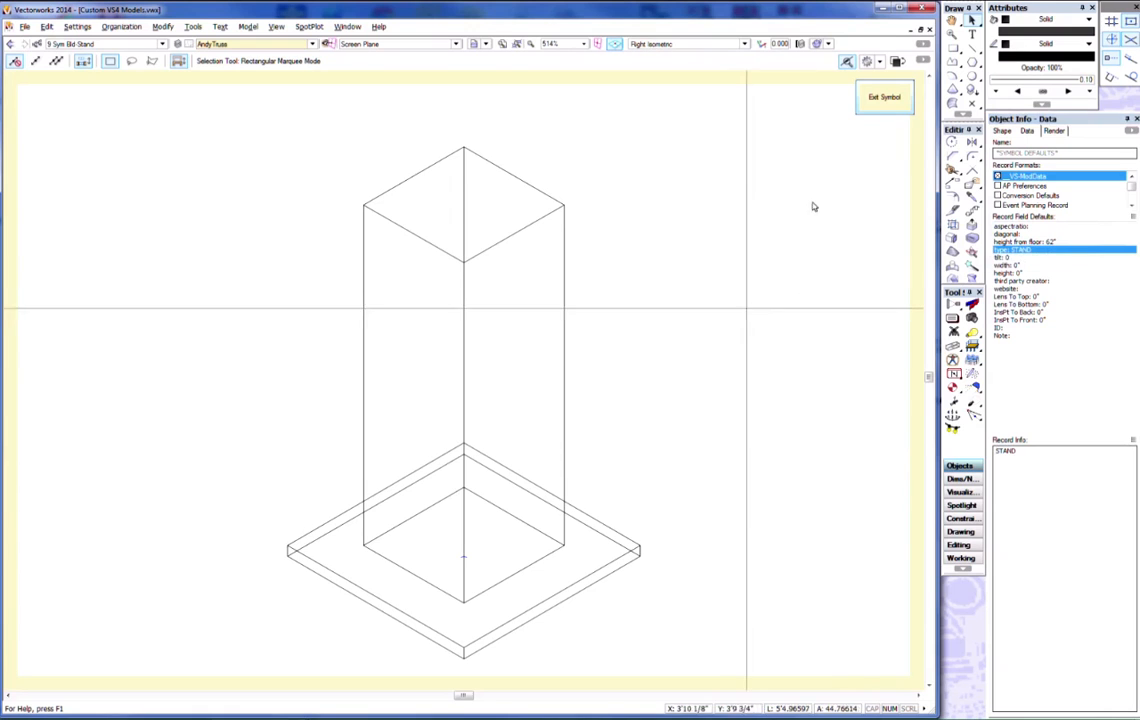
left_click(884, 97)
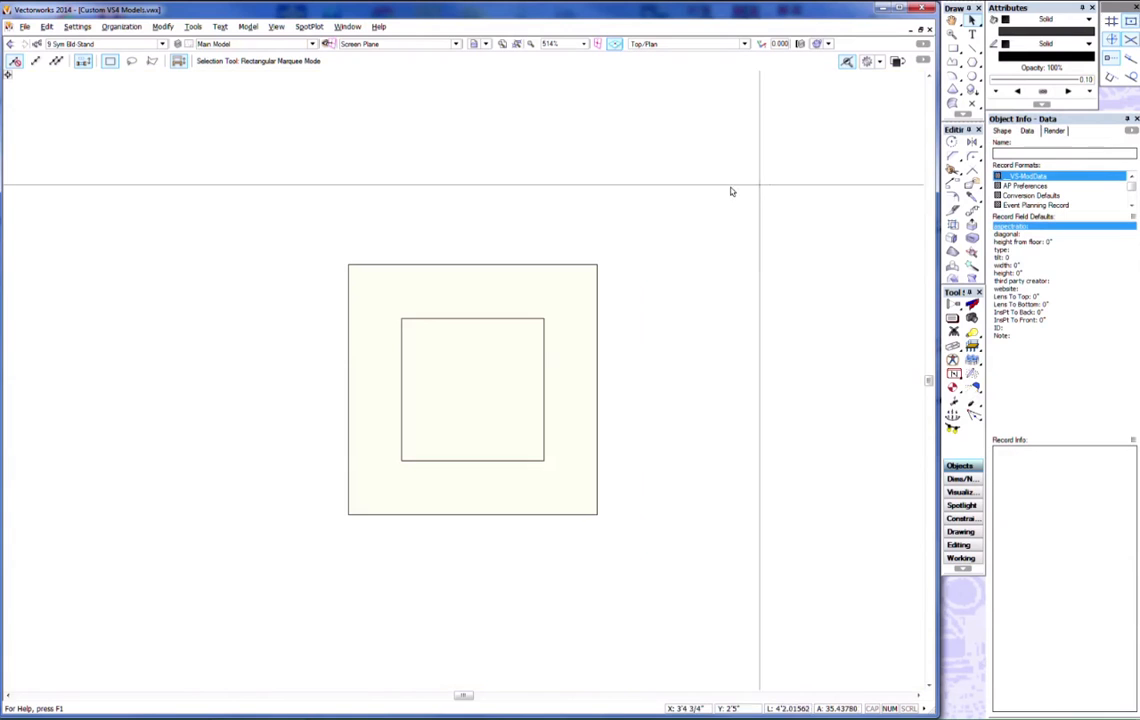
Create a blank document and import the AndyTruss symbol from the Custom VS4 Models file, preserving the folder hierarchy
left_click(24, 26)
left_click(40, 45)
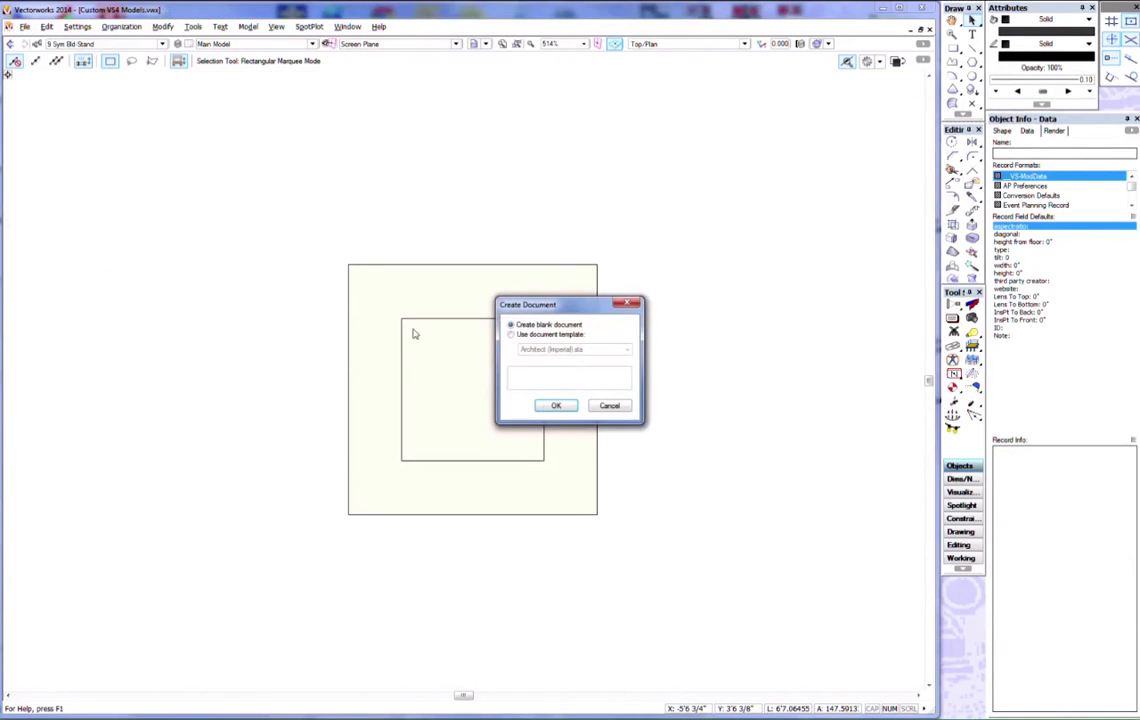
left_click(553, 405)
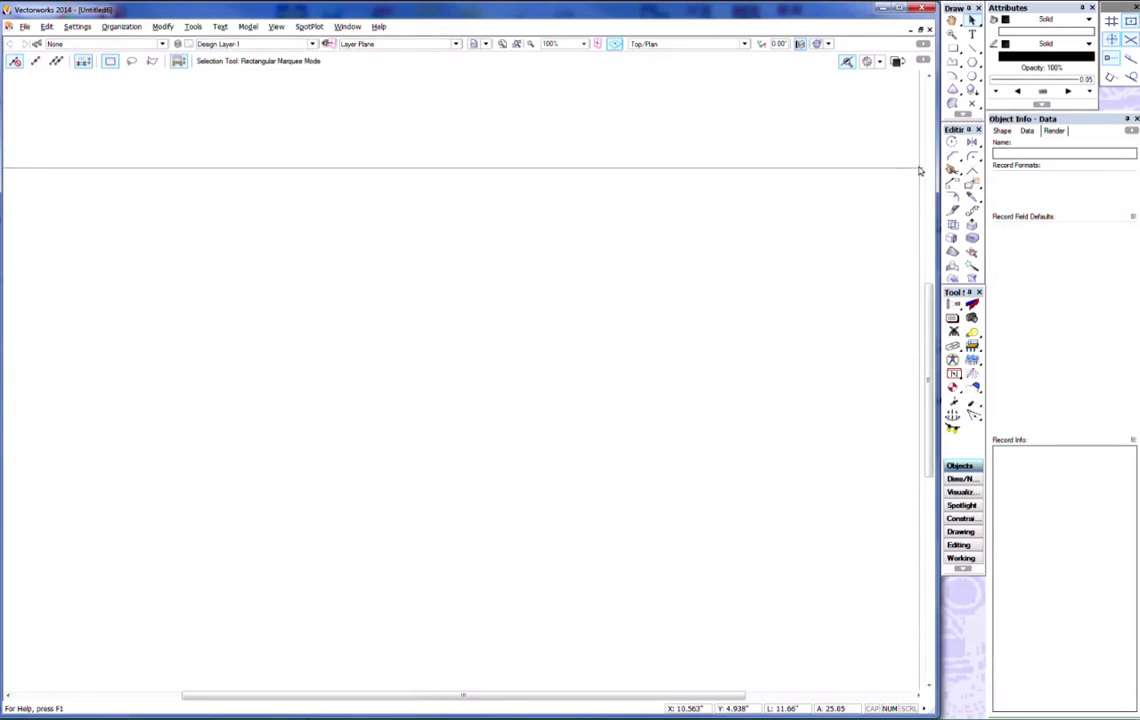
key("ctrl+i")
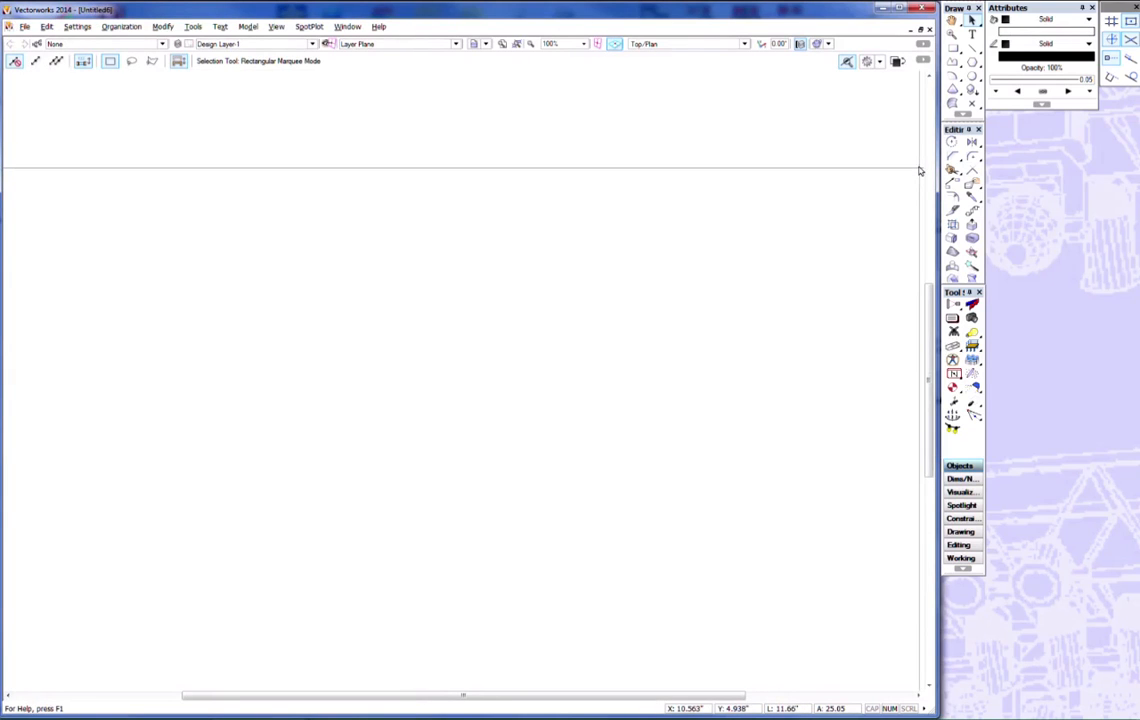
key("ctrl+r")
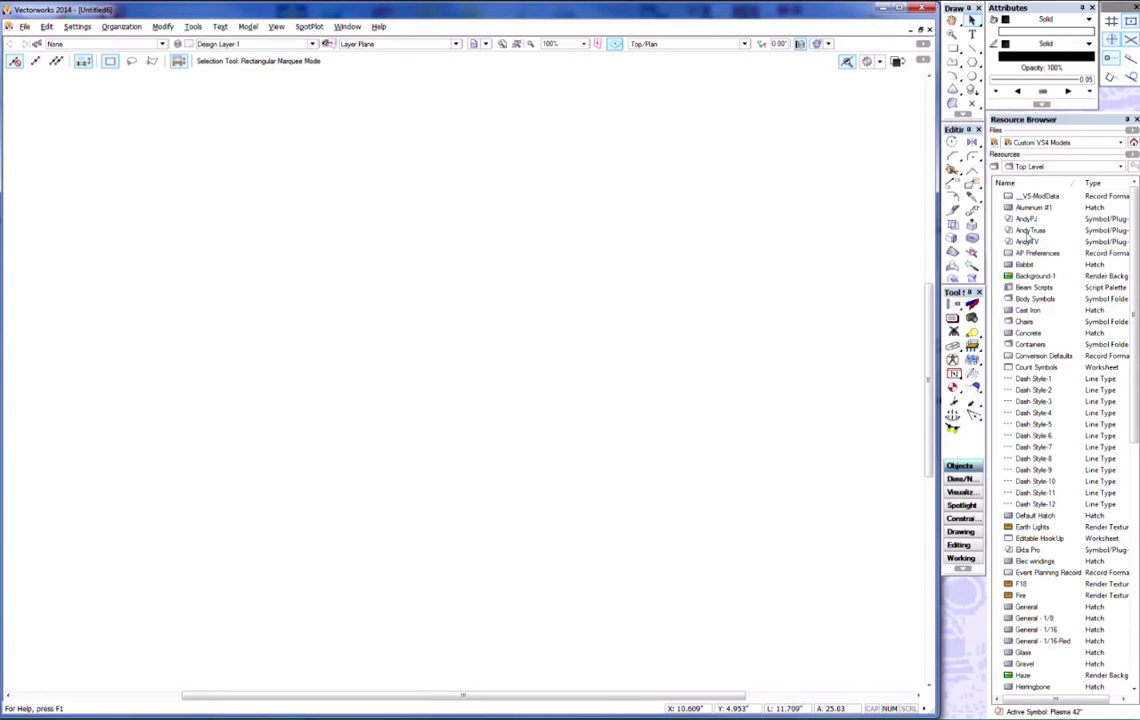
left_click(1030, 231)
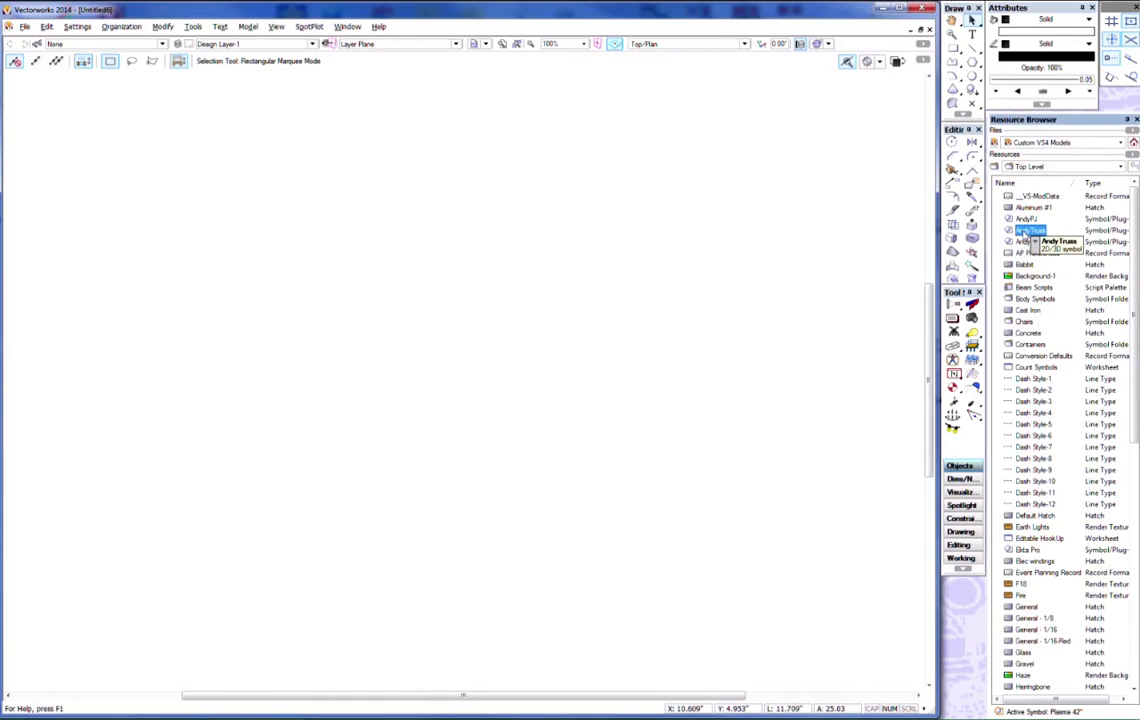
right_click(1027, 234)
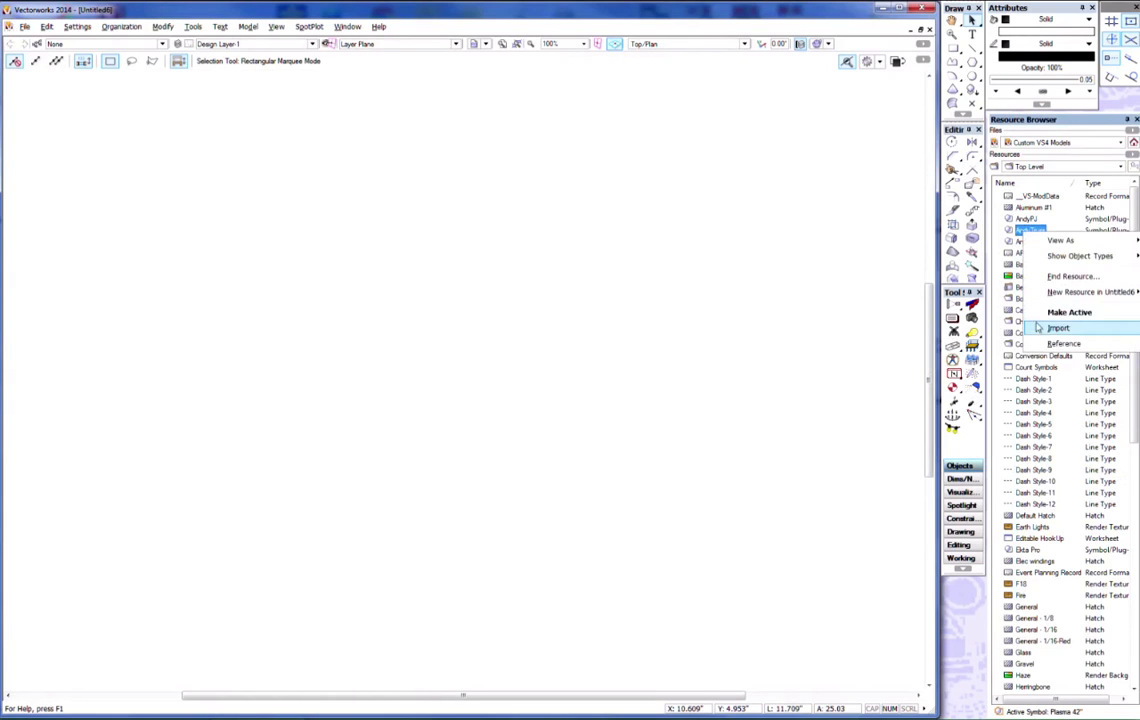
left_click(1056, 328)
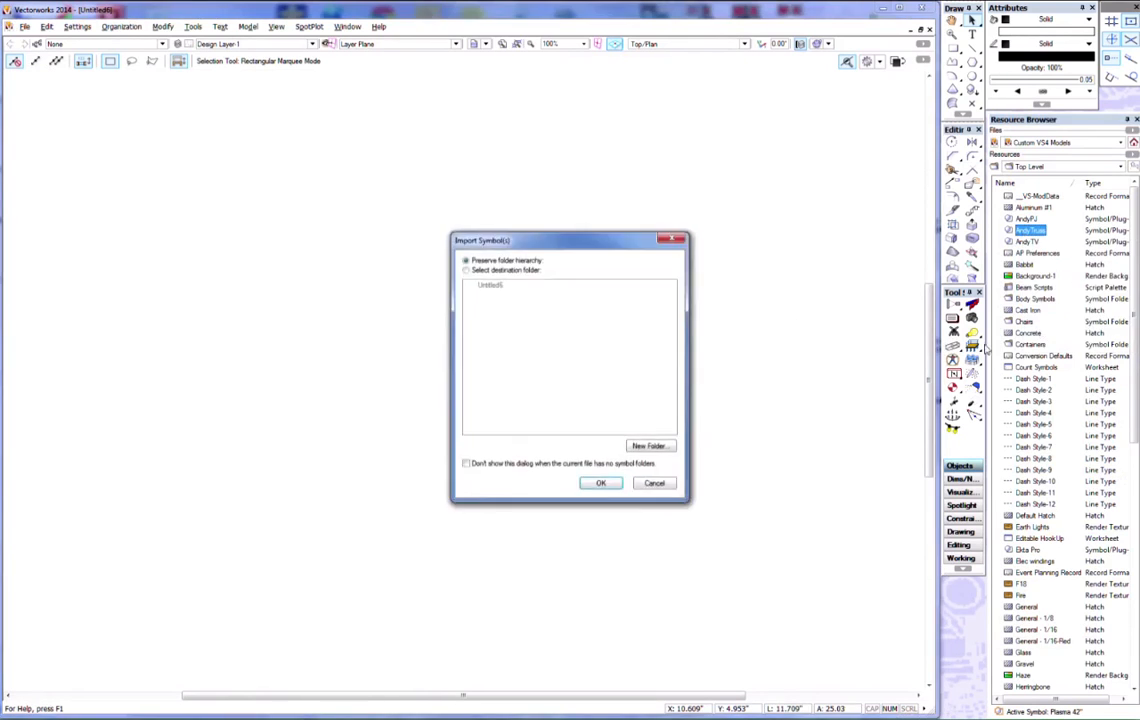
left_click(601, 484)
Save the document as LStand.vwx in the Video Screen library's Stand Models folder, replacing the existing file, and close it
left_click(24, 26)
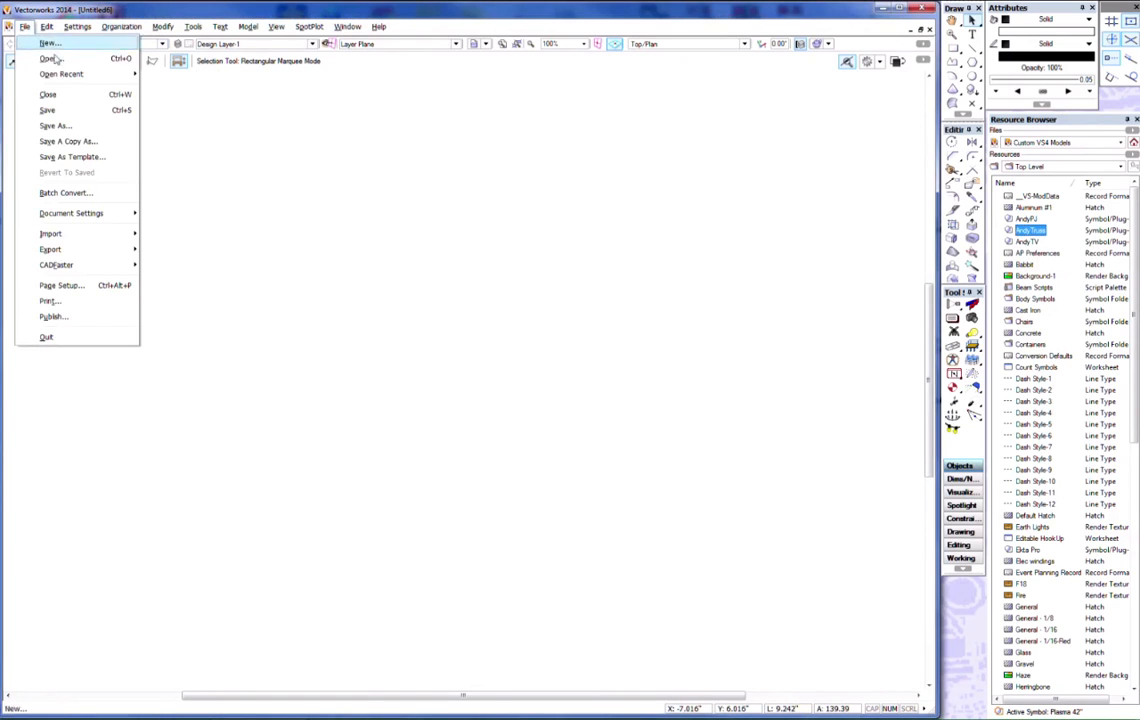
mouse_move(82, 77)
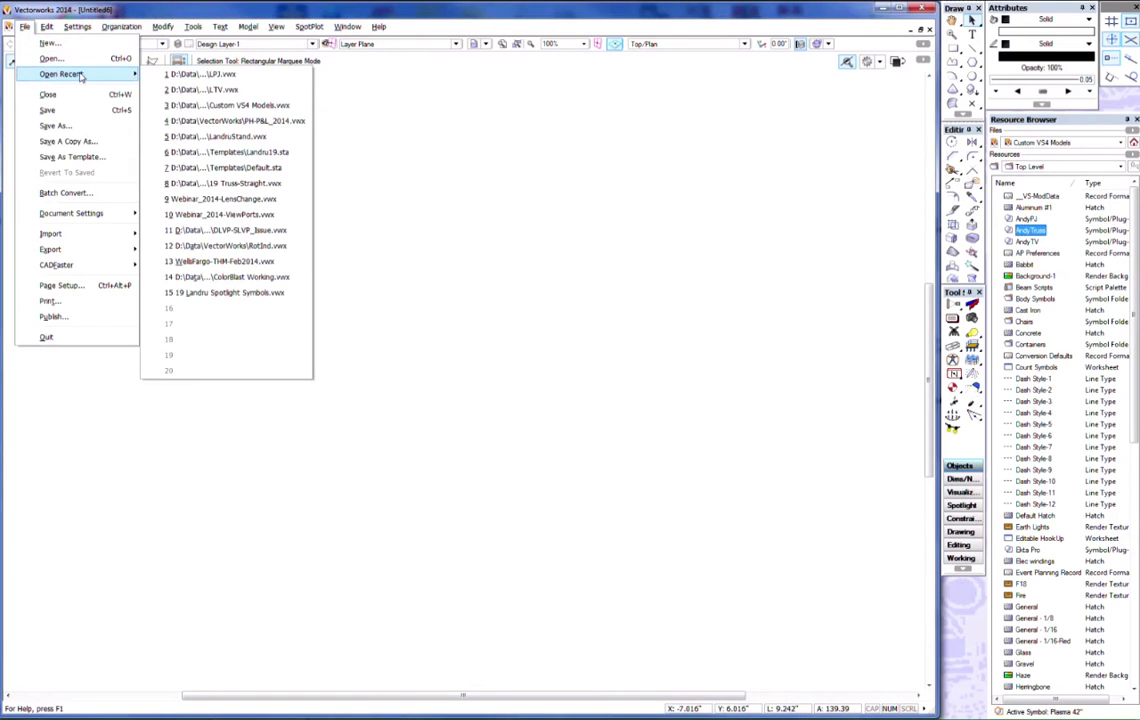
left_click(66, 125)
left_click(557, 234)
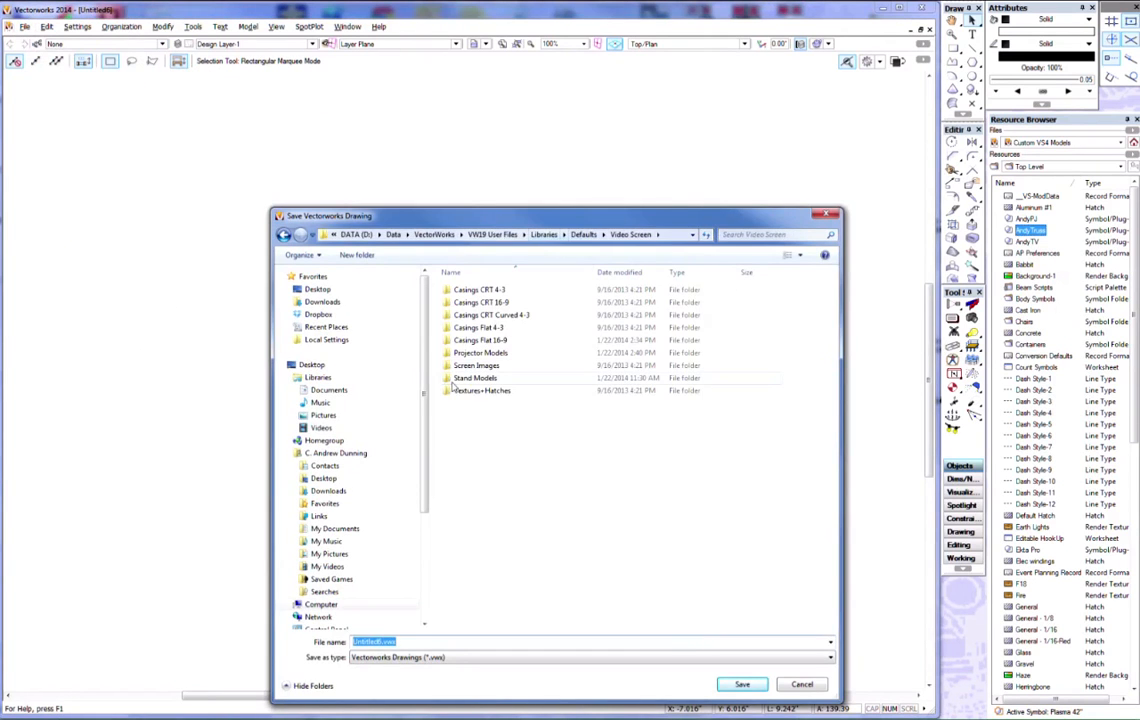
double_click(465, 378)
left_click(468, 291)
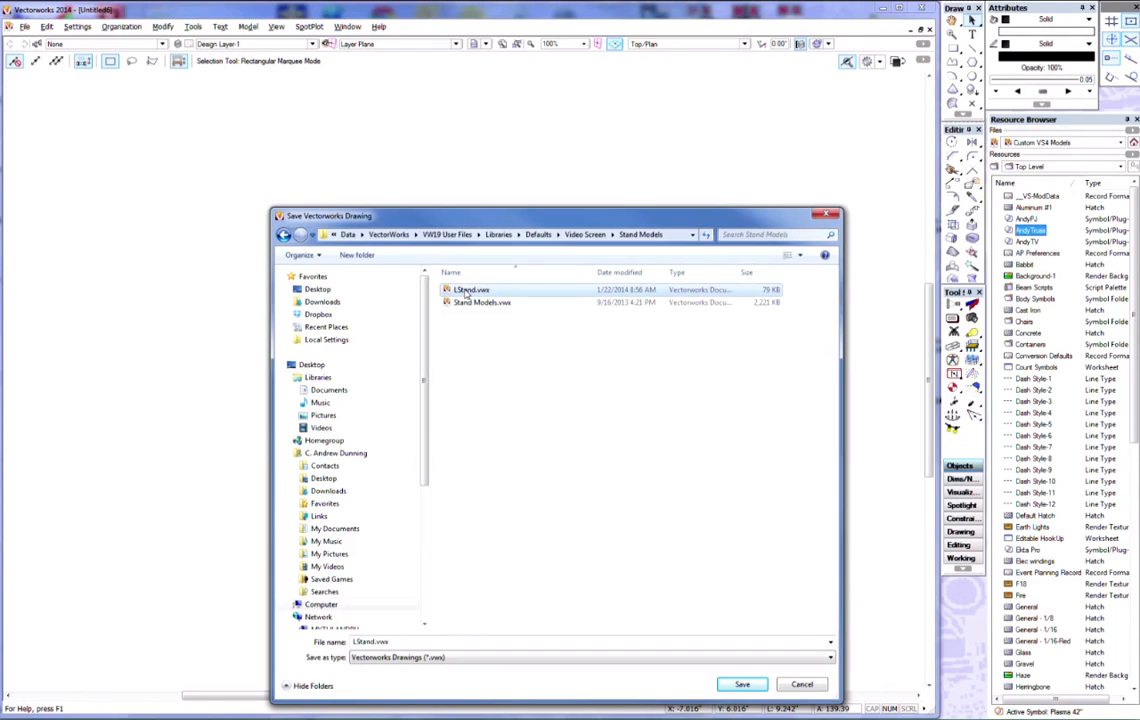
left_click(733, 684)
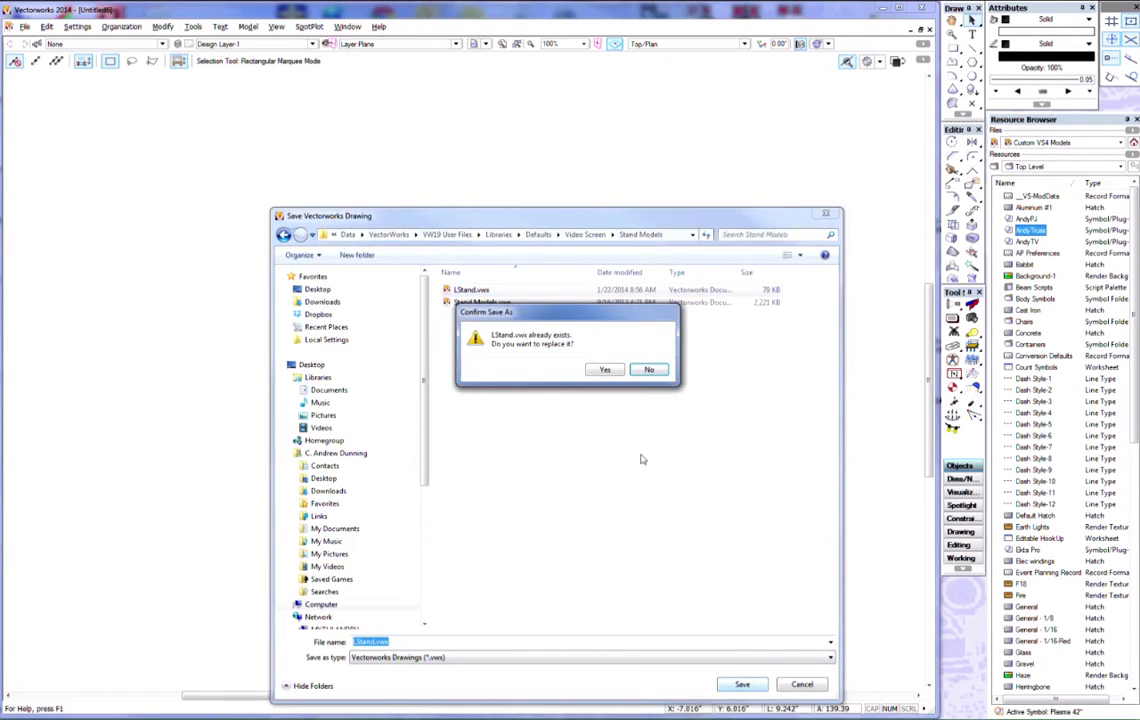
left_click(616, 371)
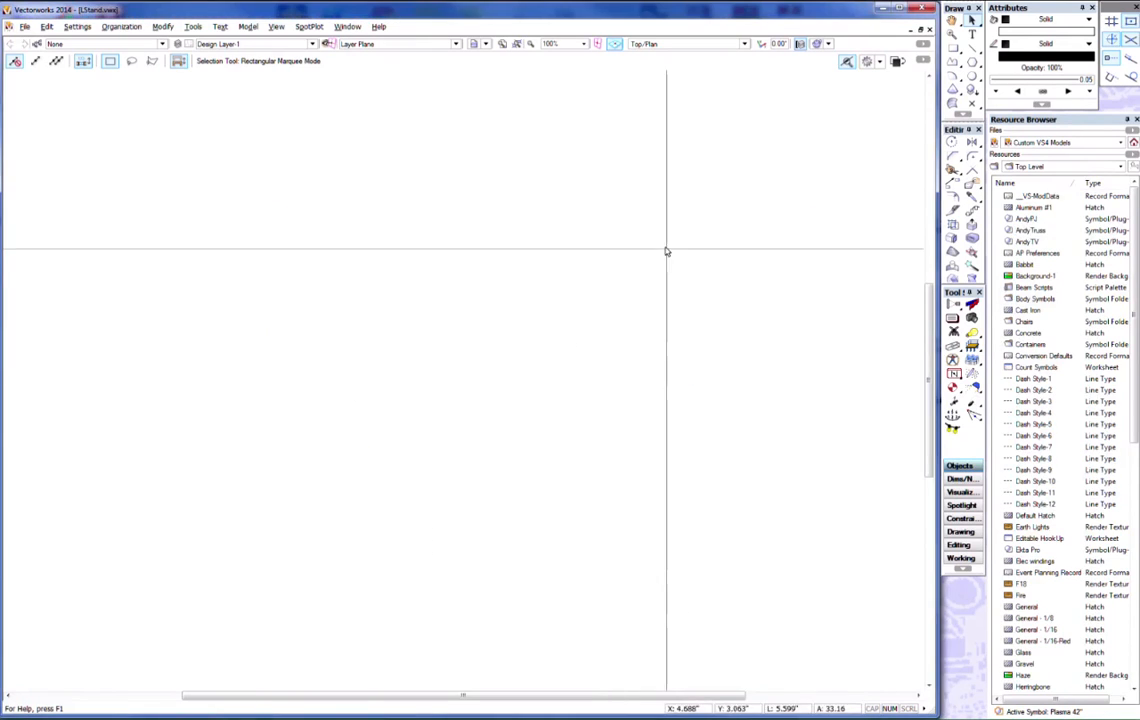
left_click(929, 29)
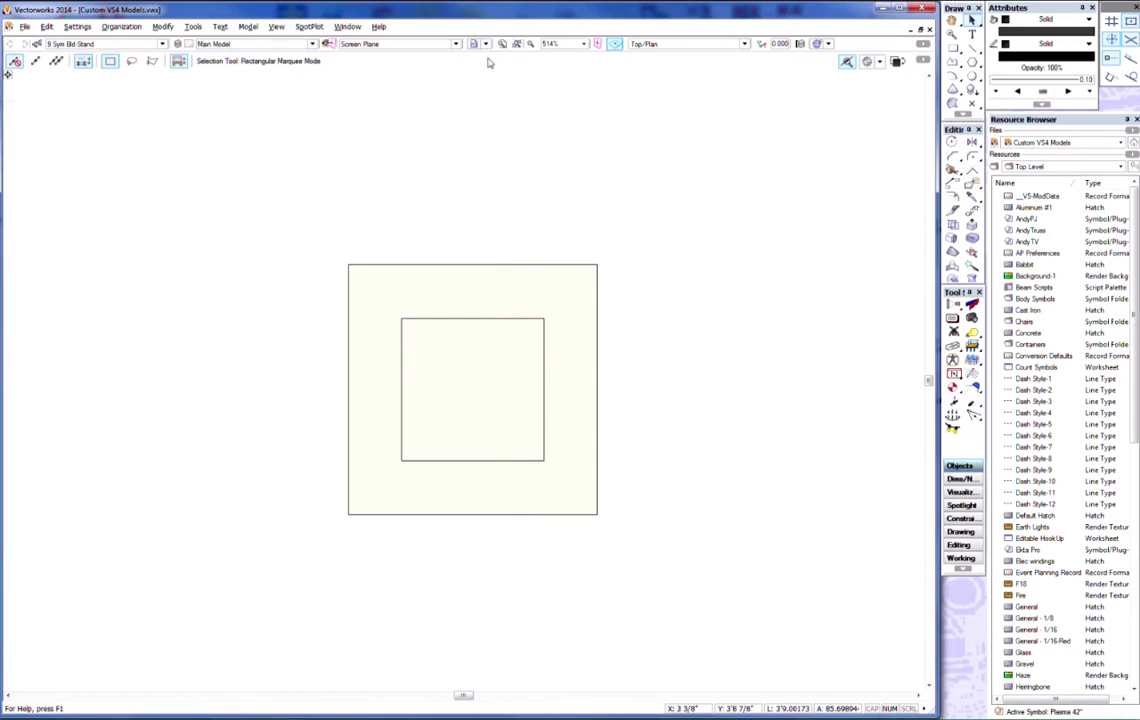
Delete the stand object from the drawing and bring up the saved view 5 - Blank
left_click(471, 285)
key("Delete")
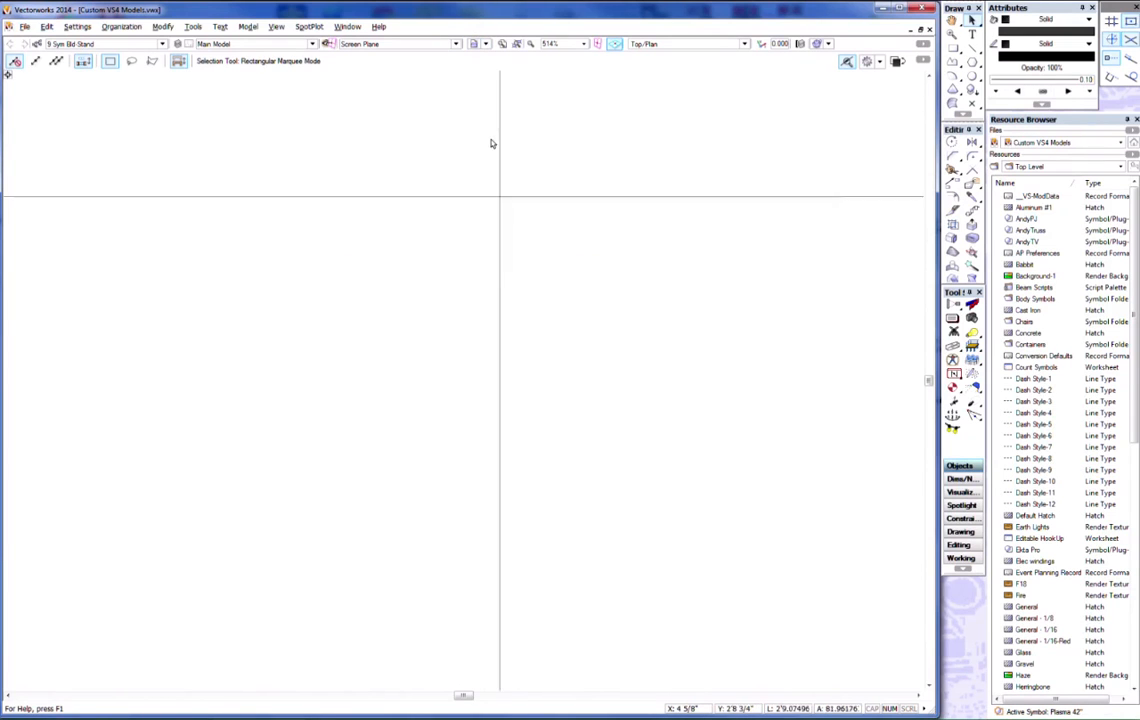
left_click(477, 44)
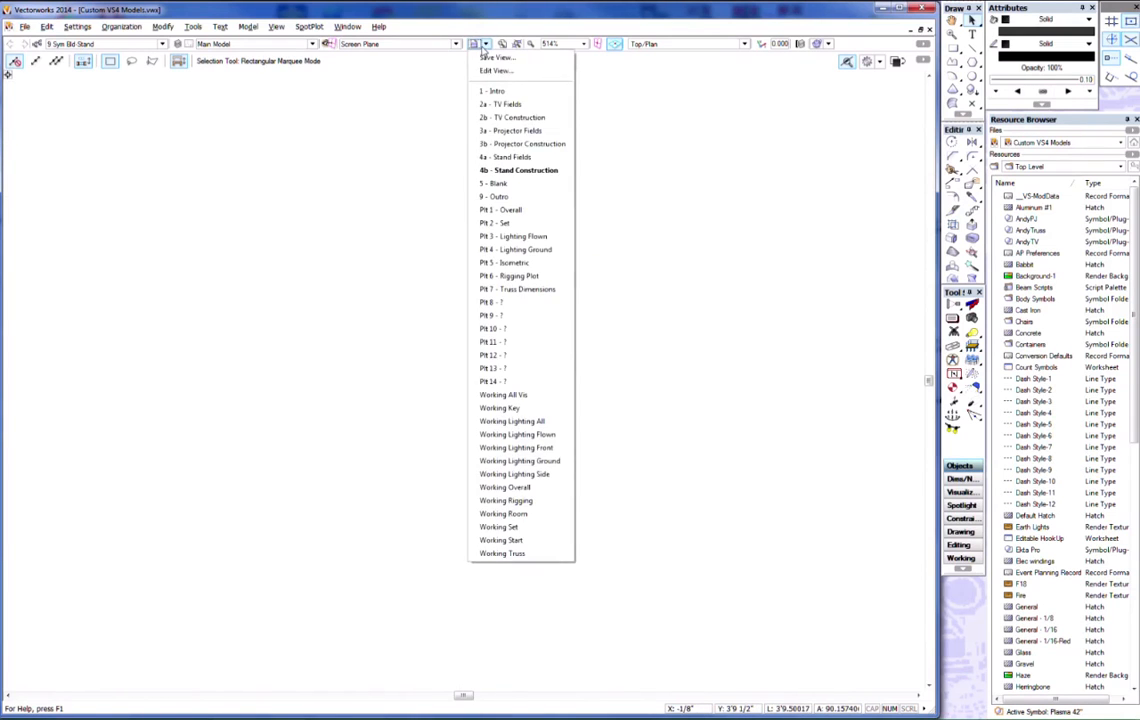
left_click(510, 189)
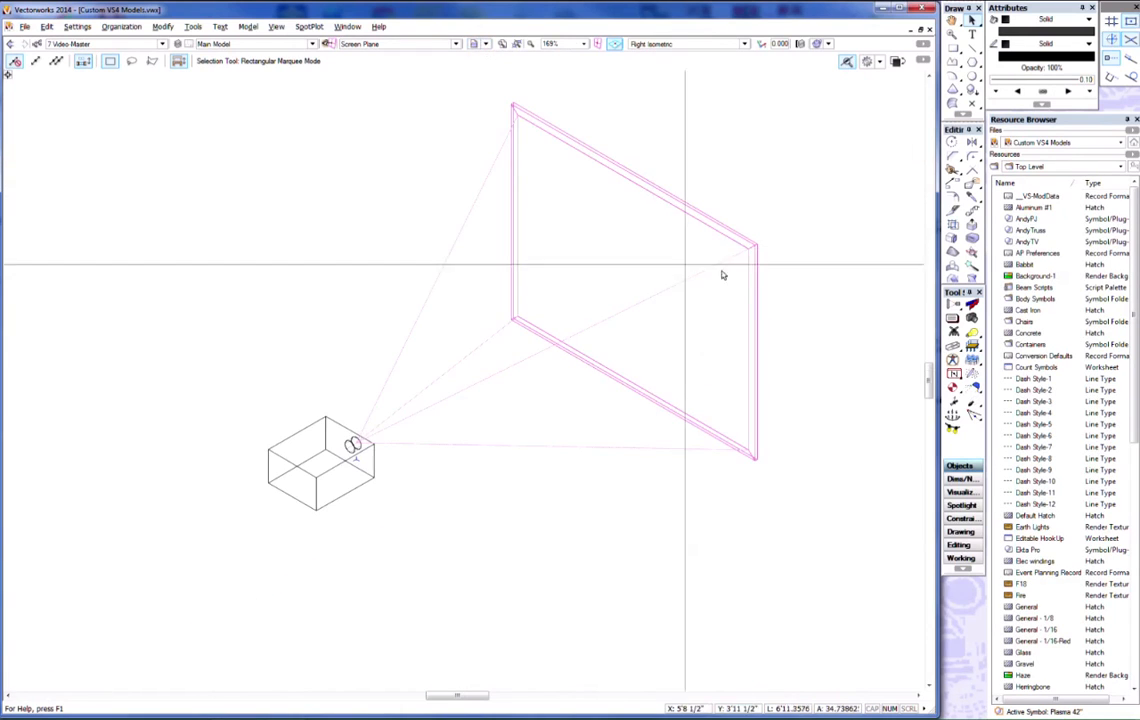
Set the VS4-Projection object's Z elevation to 3'
left_click(756, 292)
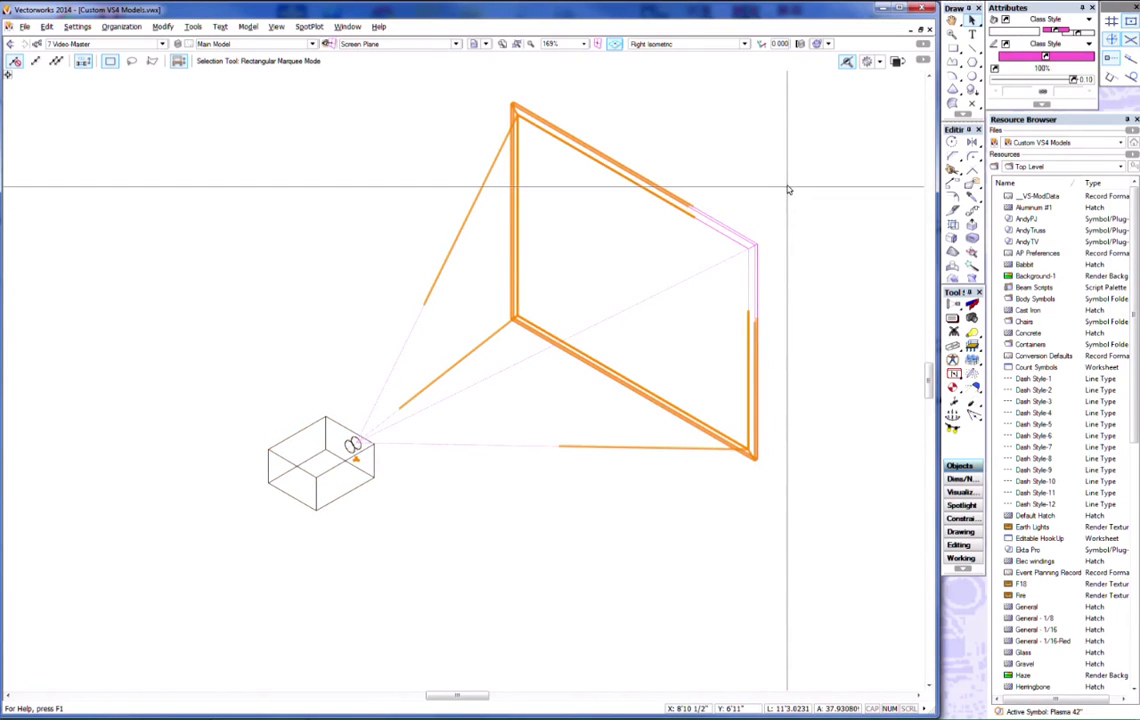
key("ctrl+r")
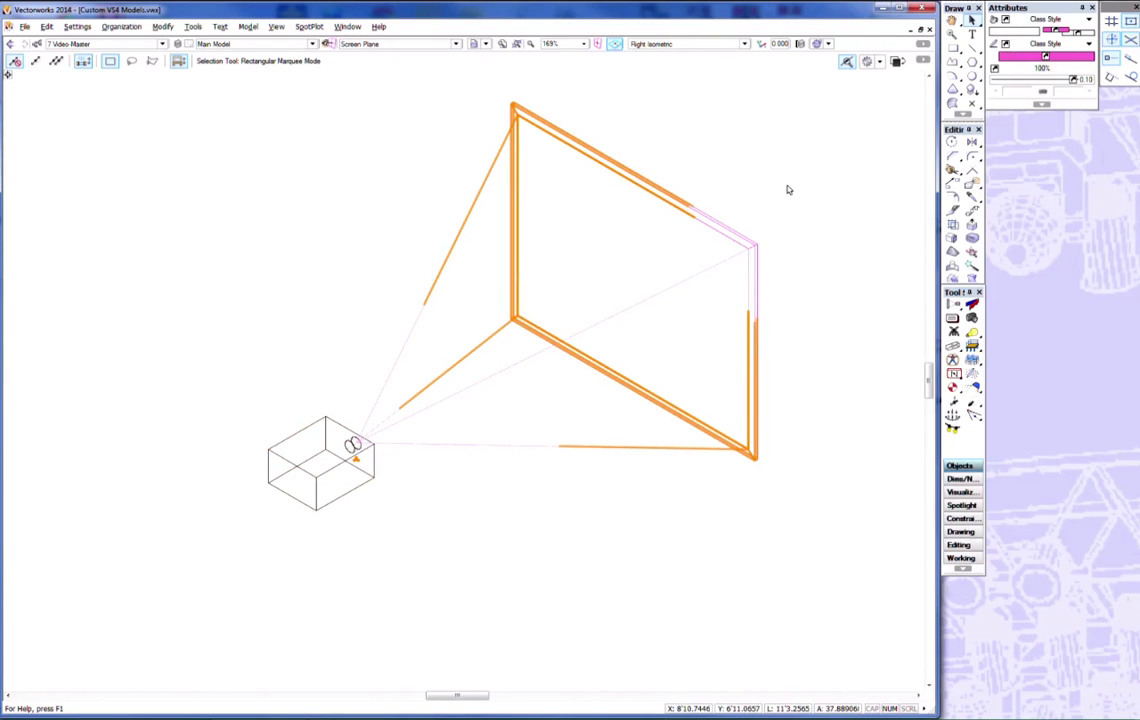
key("ctrl+i")
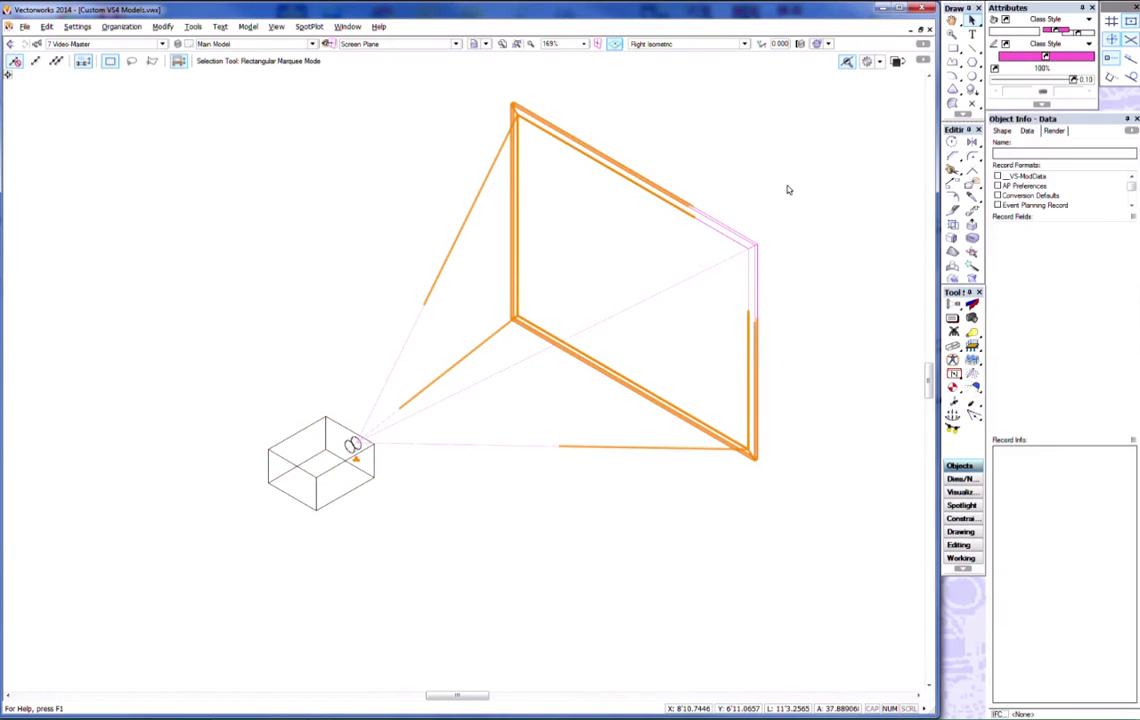
left_click(1002, 131)
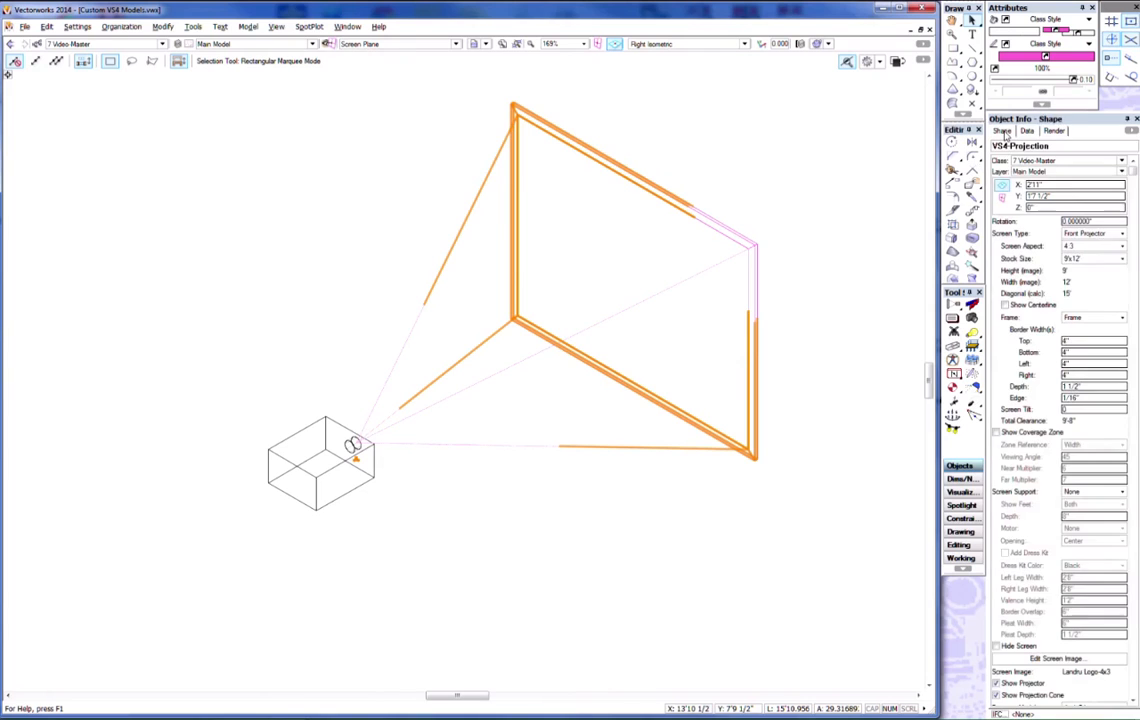
left_click_drag(1066, 207, 1012, 208)
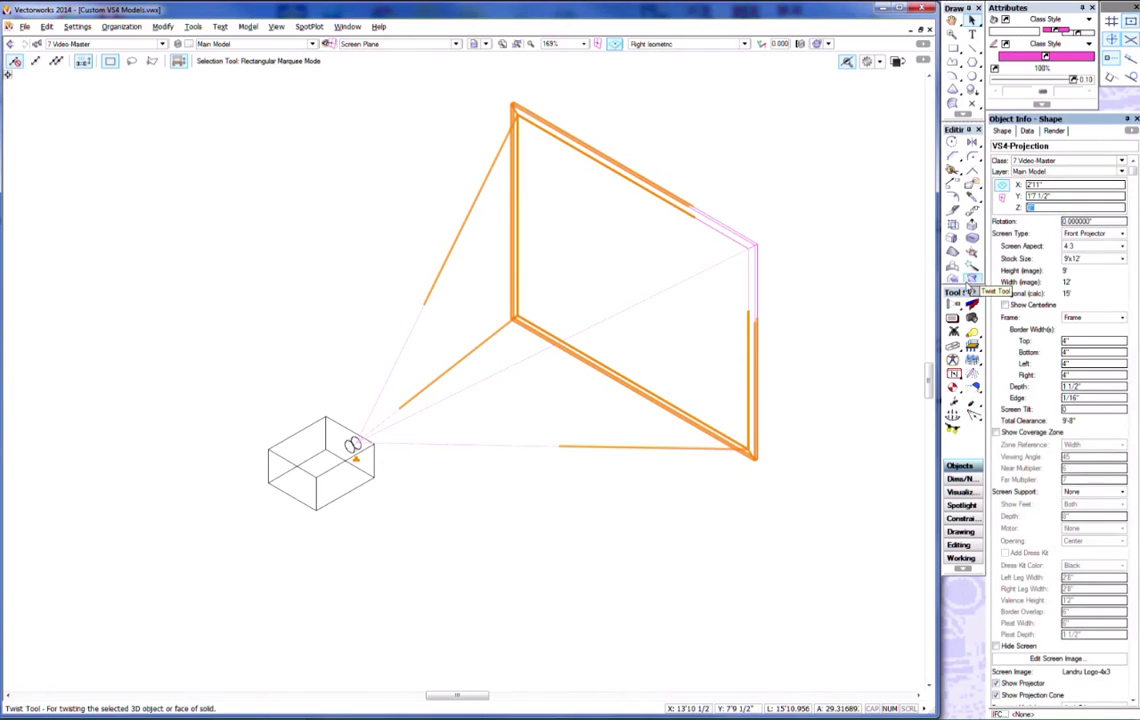
type("3'")
key("Return")
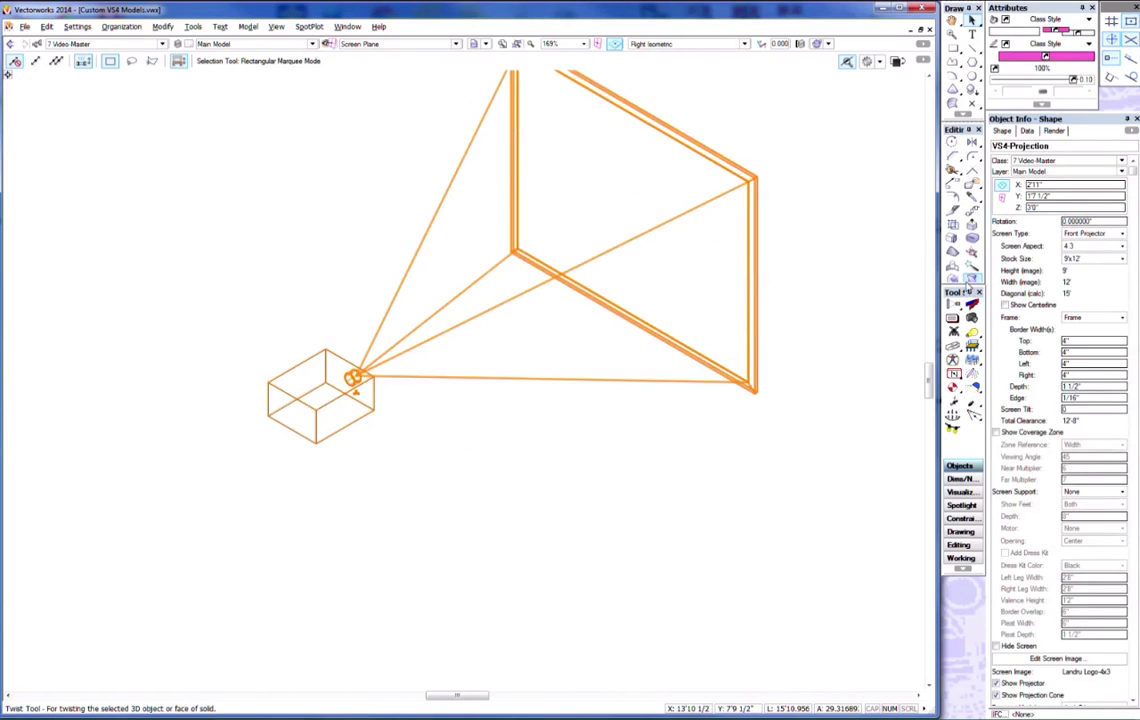
Set the projection object's Vertical Position to Stand and its Stand Model to AndyTruss, then deselect it
left_click(1132, 702)
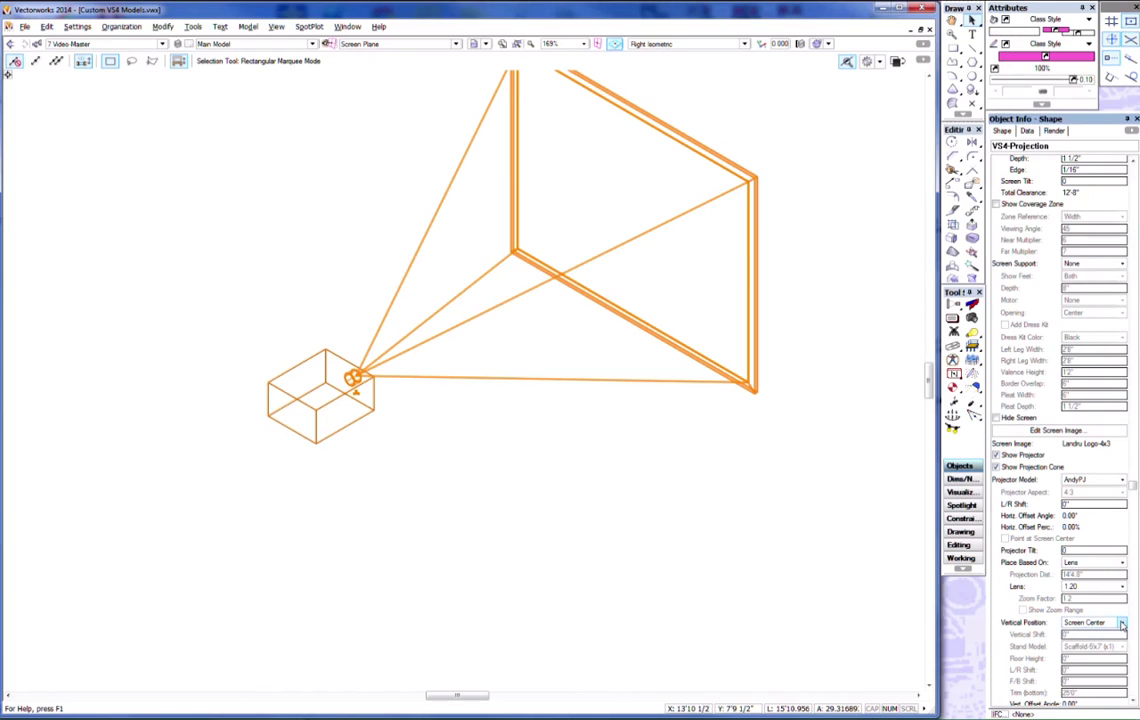
left_click(1122, 624)
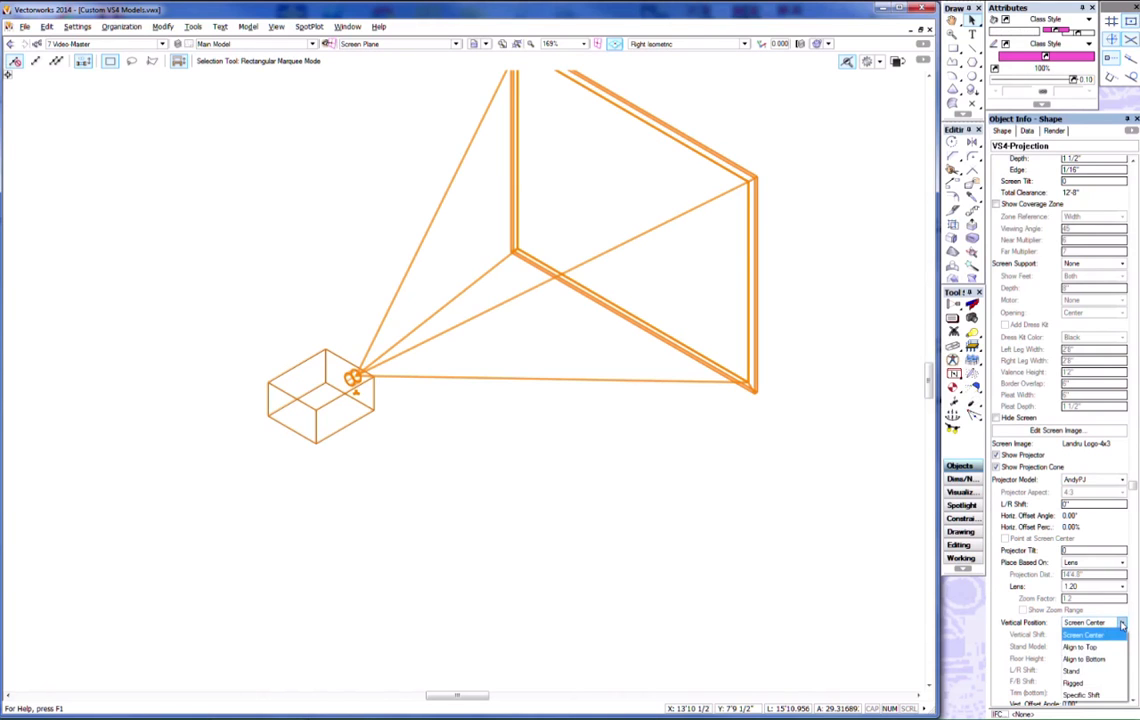
left_click(1090, 673)
left_click(1132, 703)
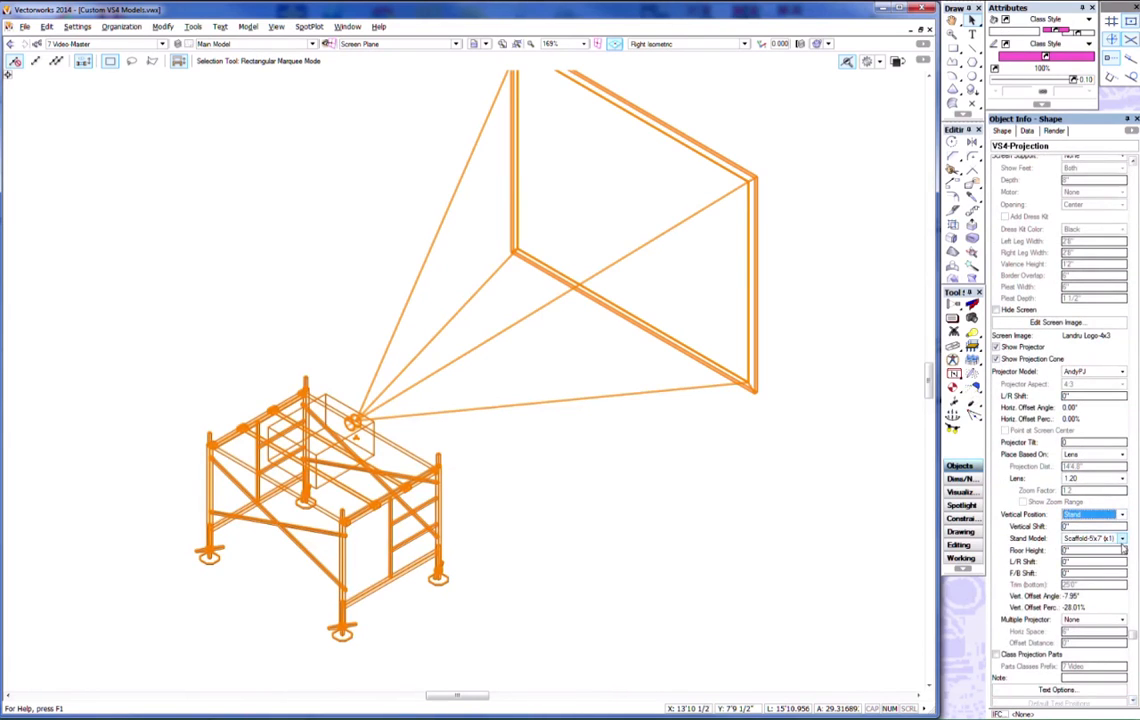
left_click(1122, 539)
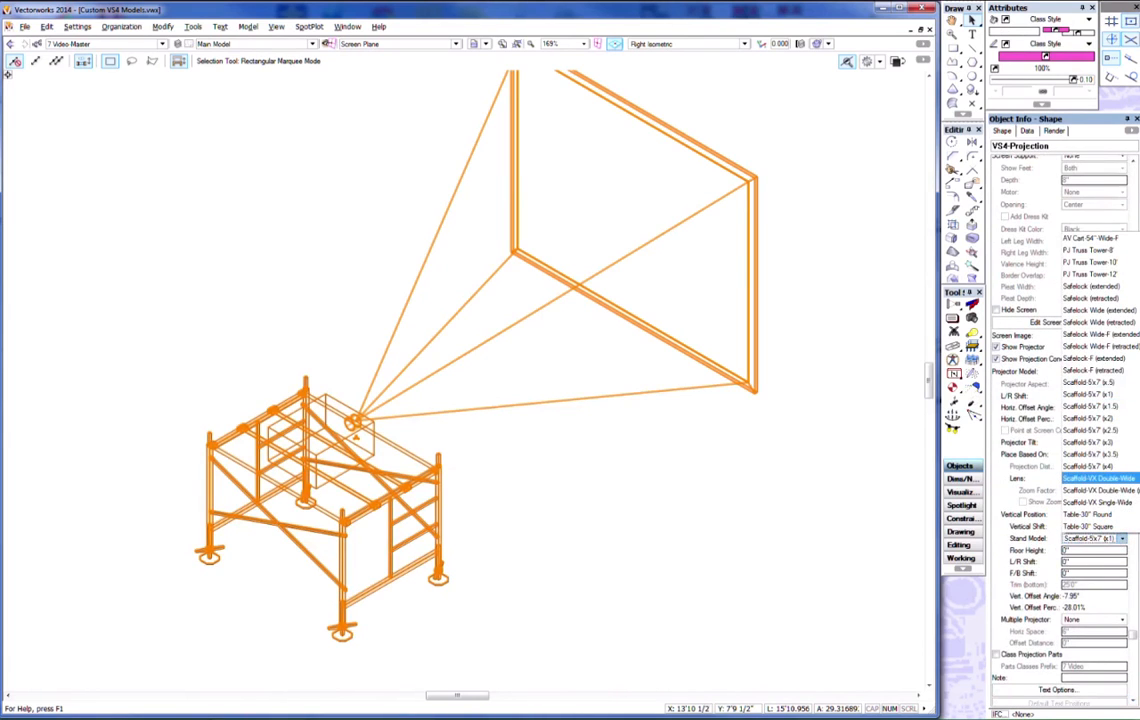
scroll(1098, 420, "up", 4)
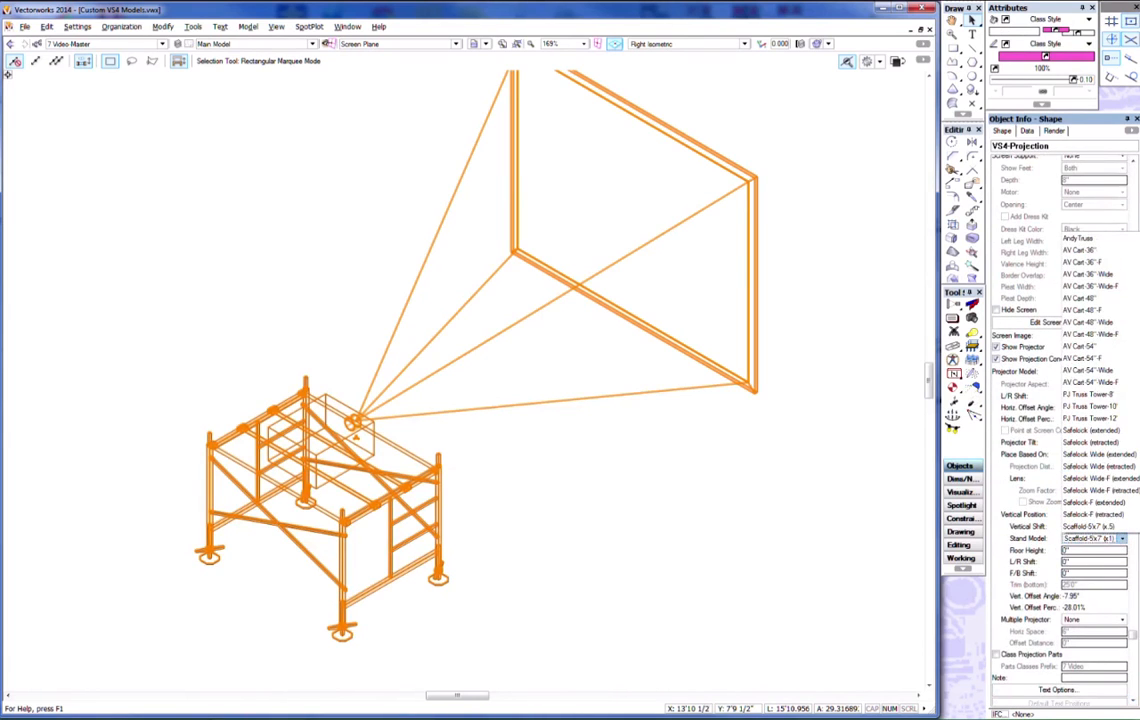
left_click(1078, 239)
left_click(553, 505)
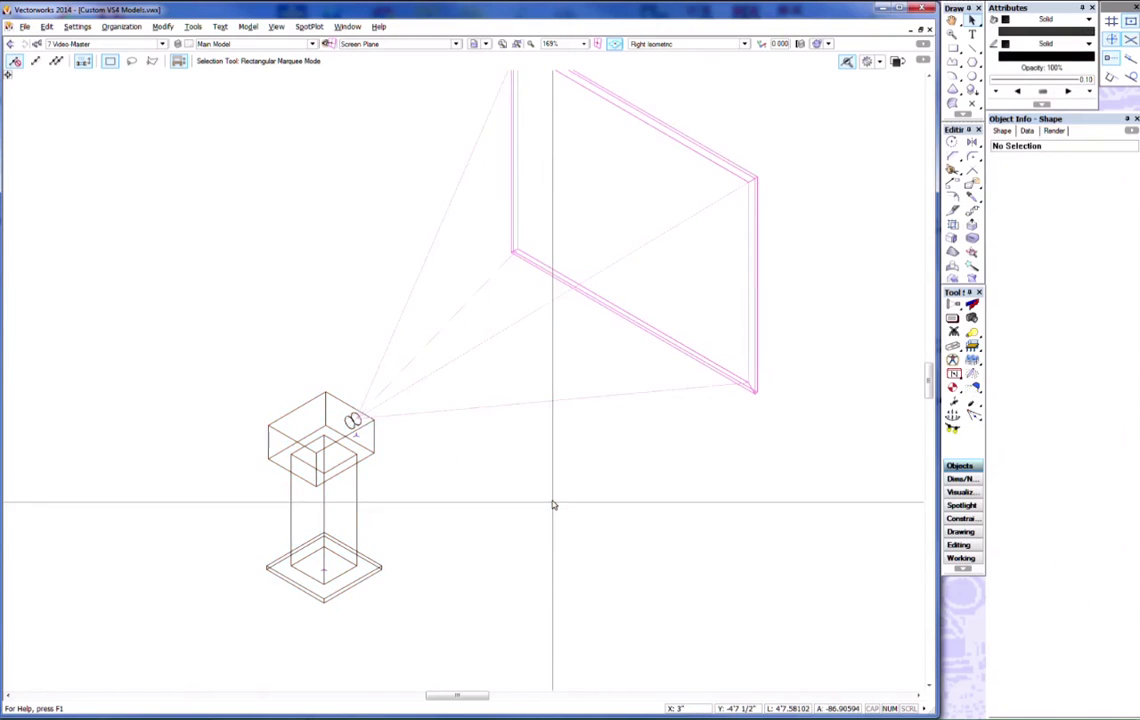
Check the projector on its stand in the Right view and bring up the saved view 9 - Outro
key("KP_6")
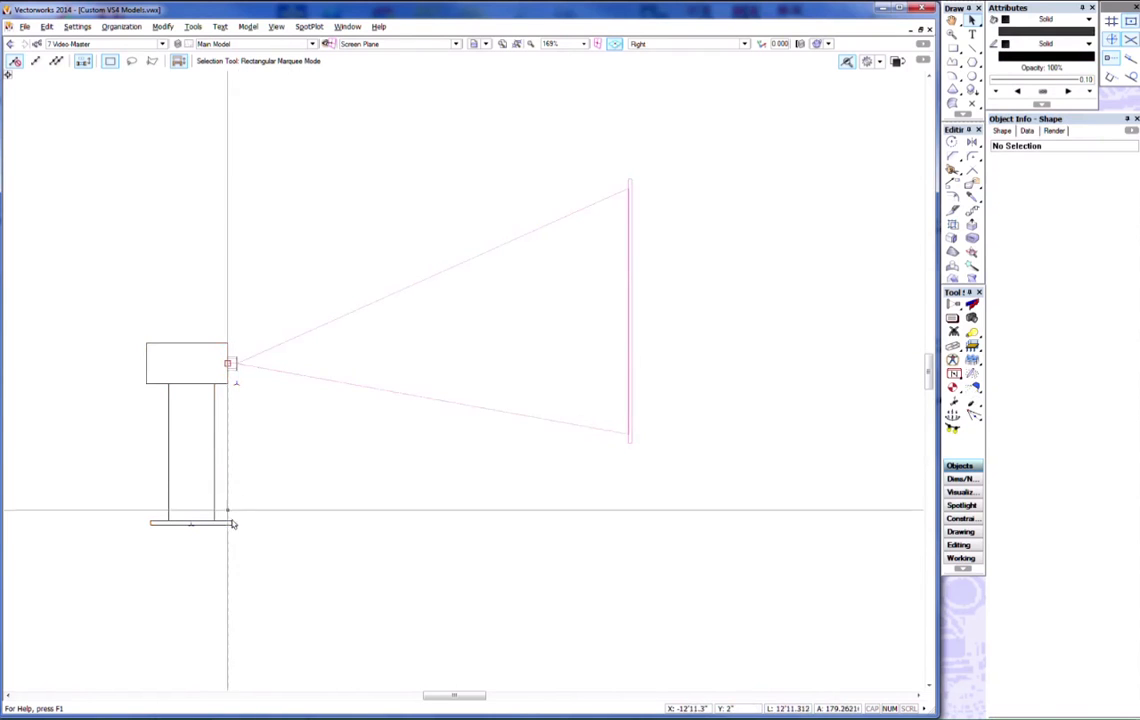
left_click(484, 44)
left_click(512, 198)
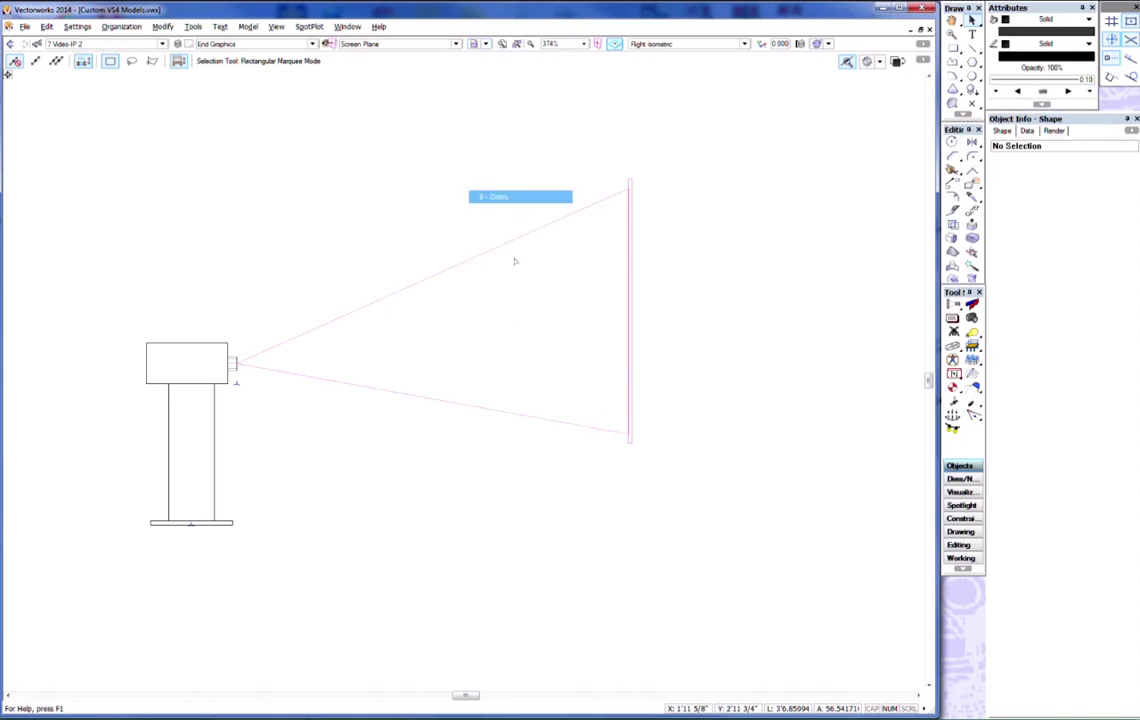